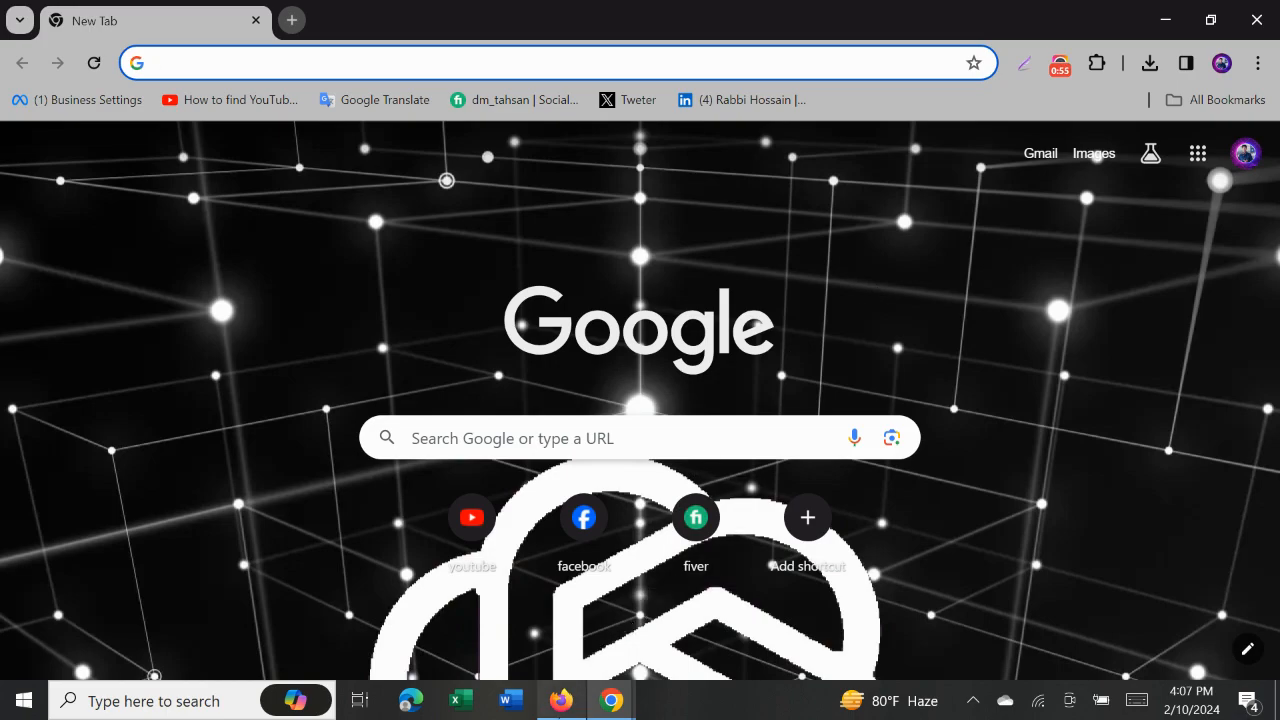
- Switch to Firefox and search the web for "photopea online editor"
click(561, 700)
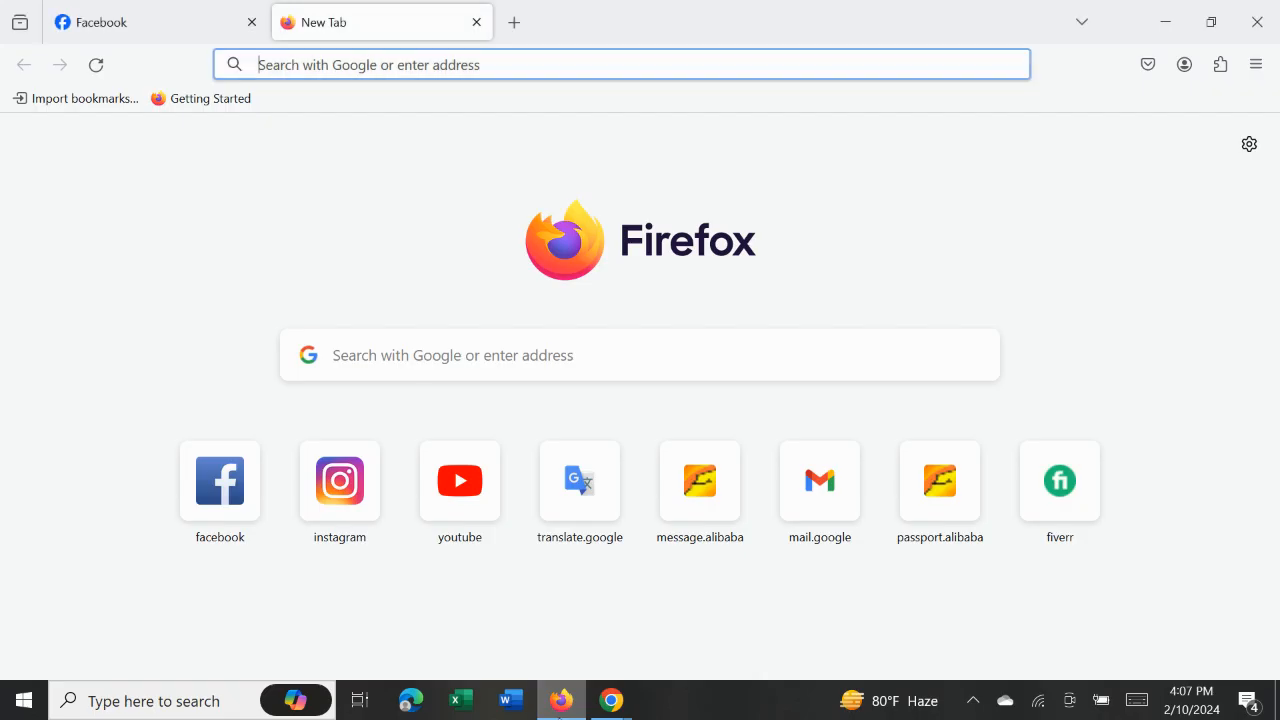
click(426, 66)
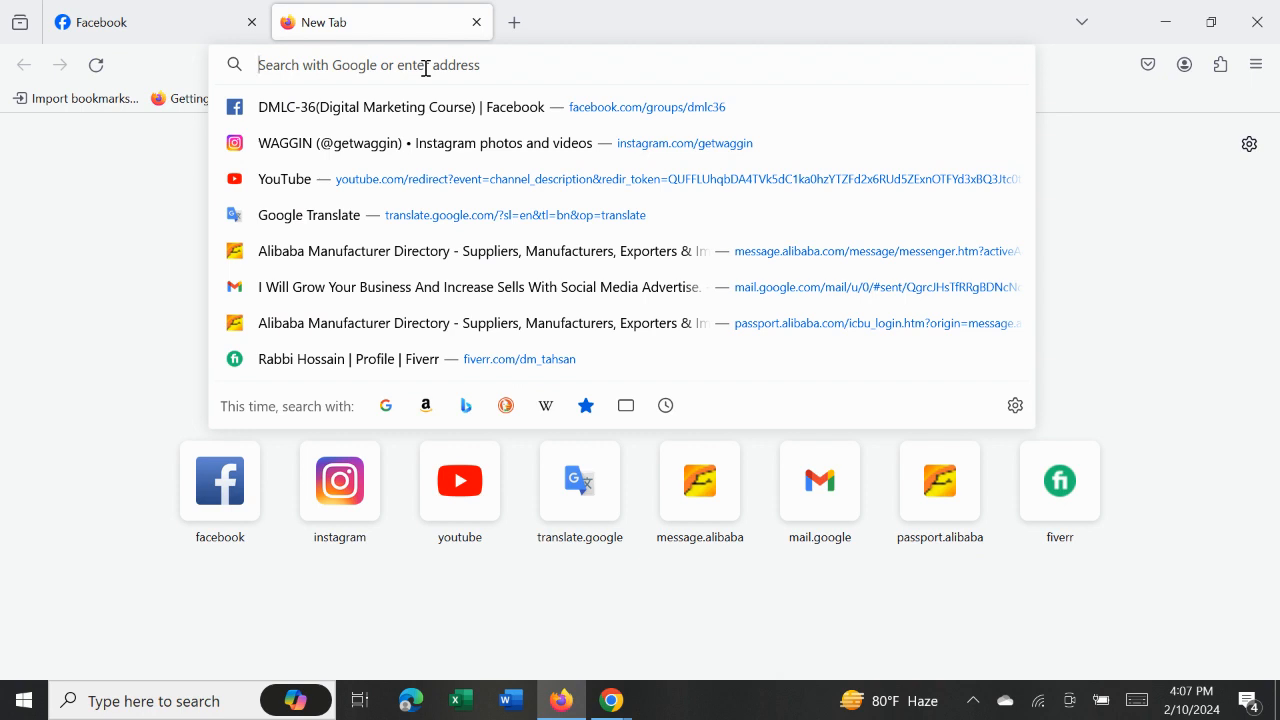
text(pho)
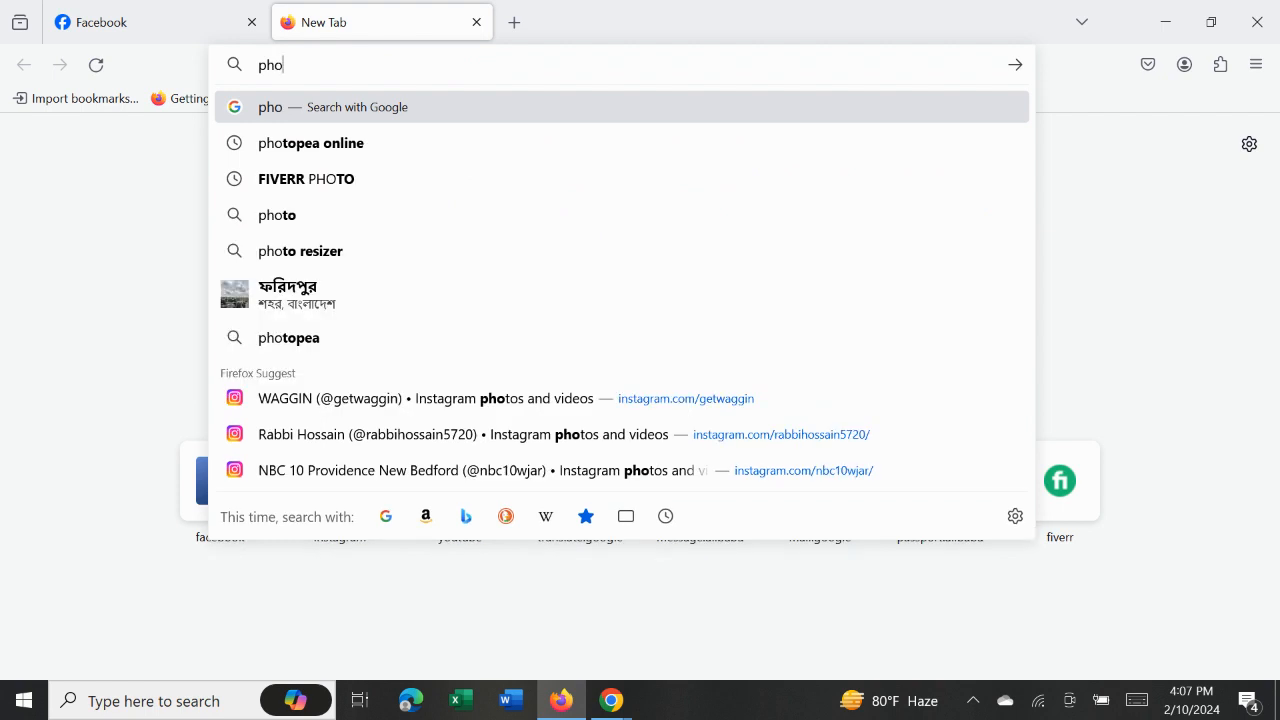
text(to)
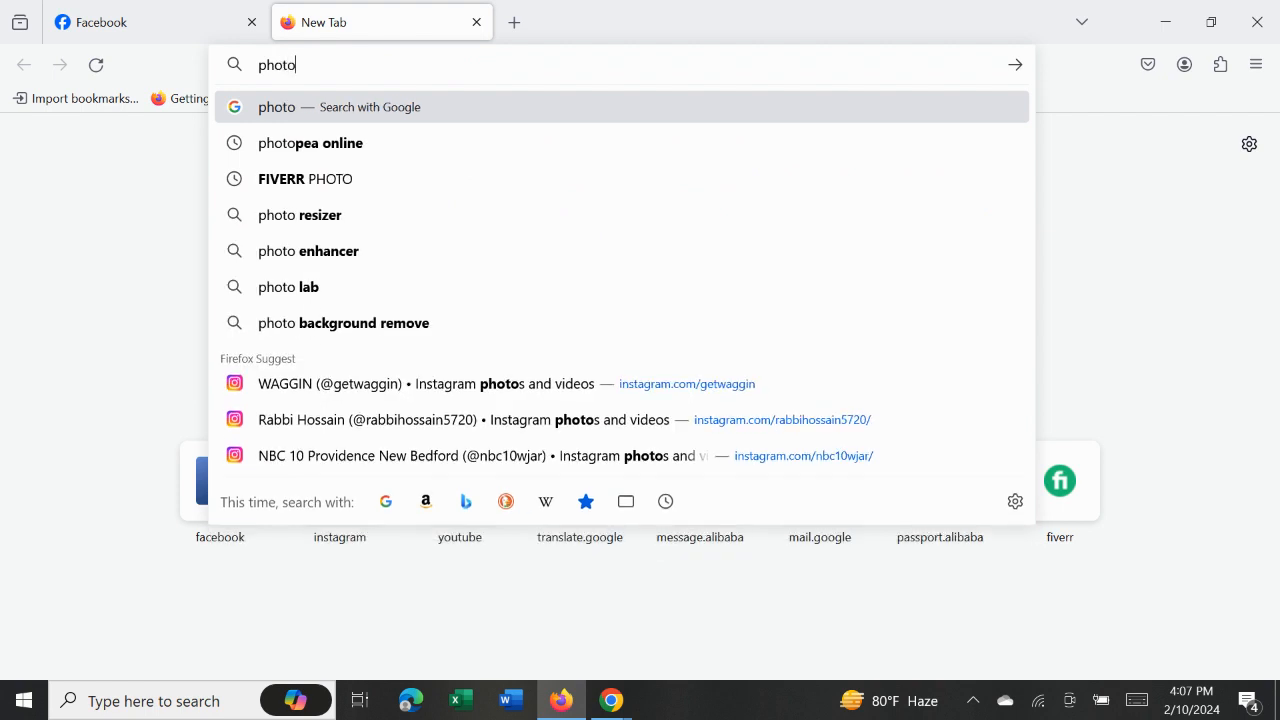
text(pea)
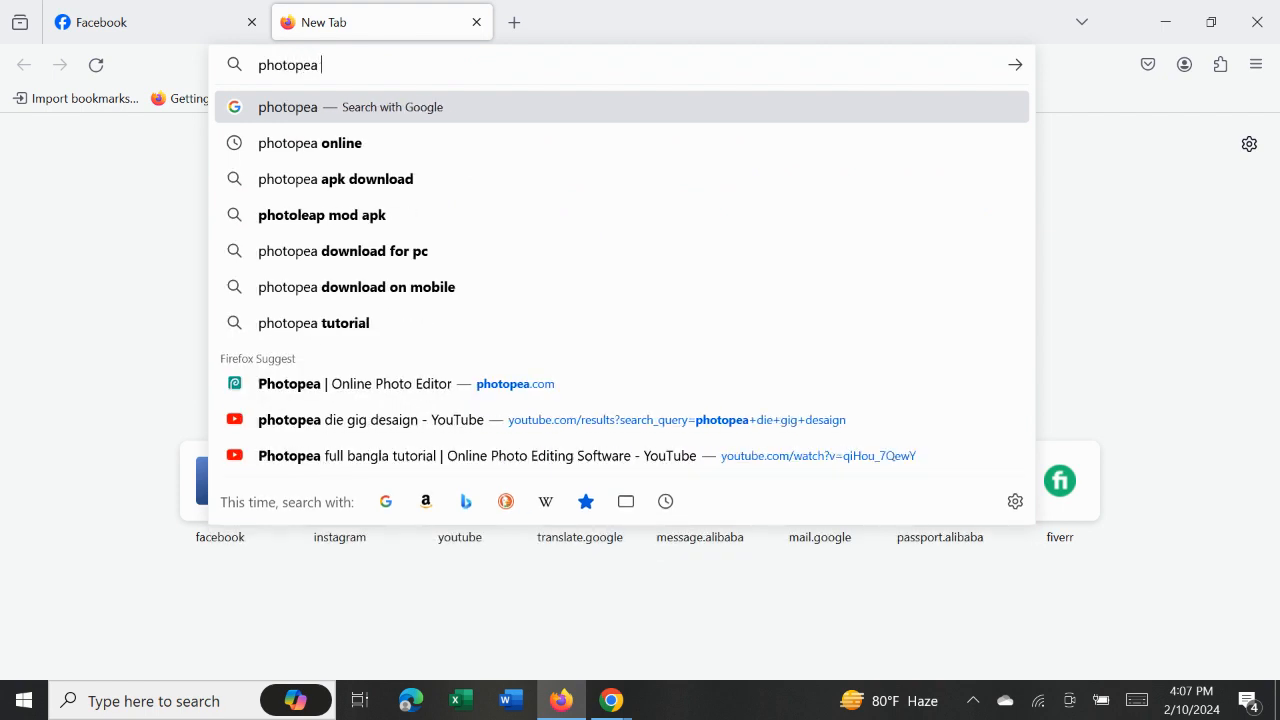
text( onl)
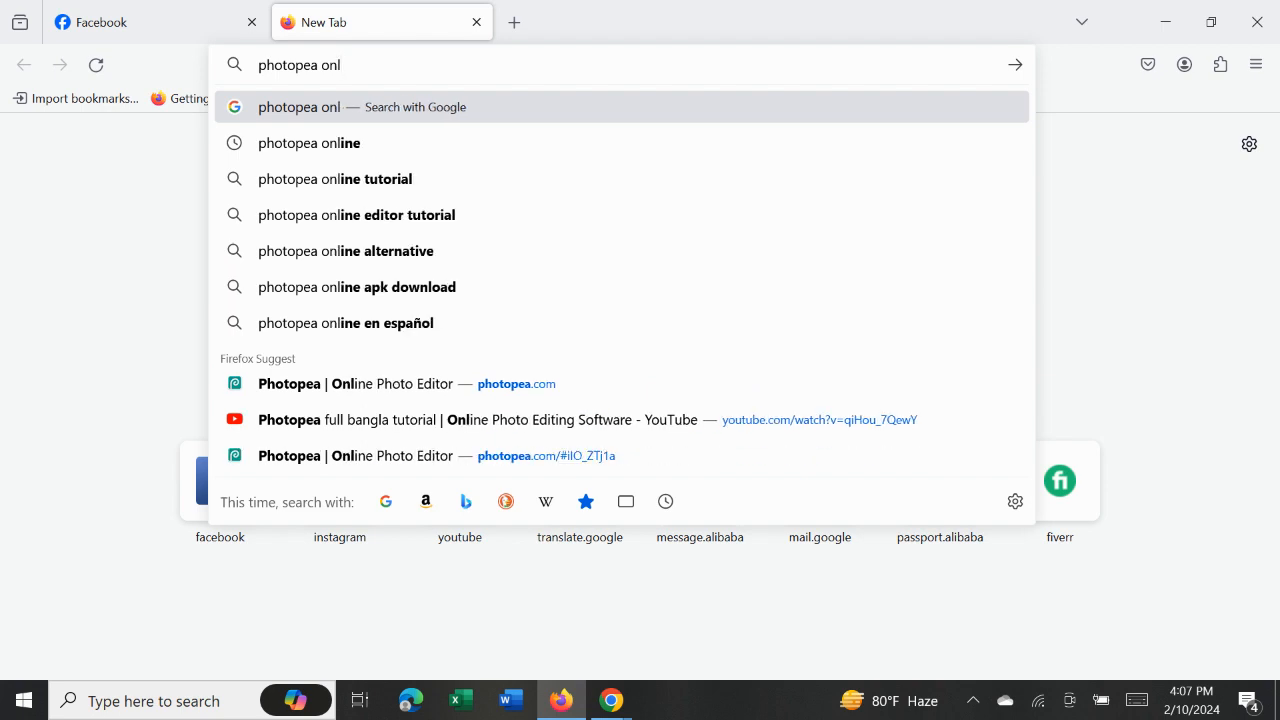
text(ine e)
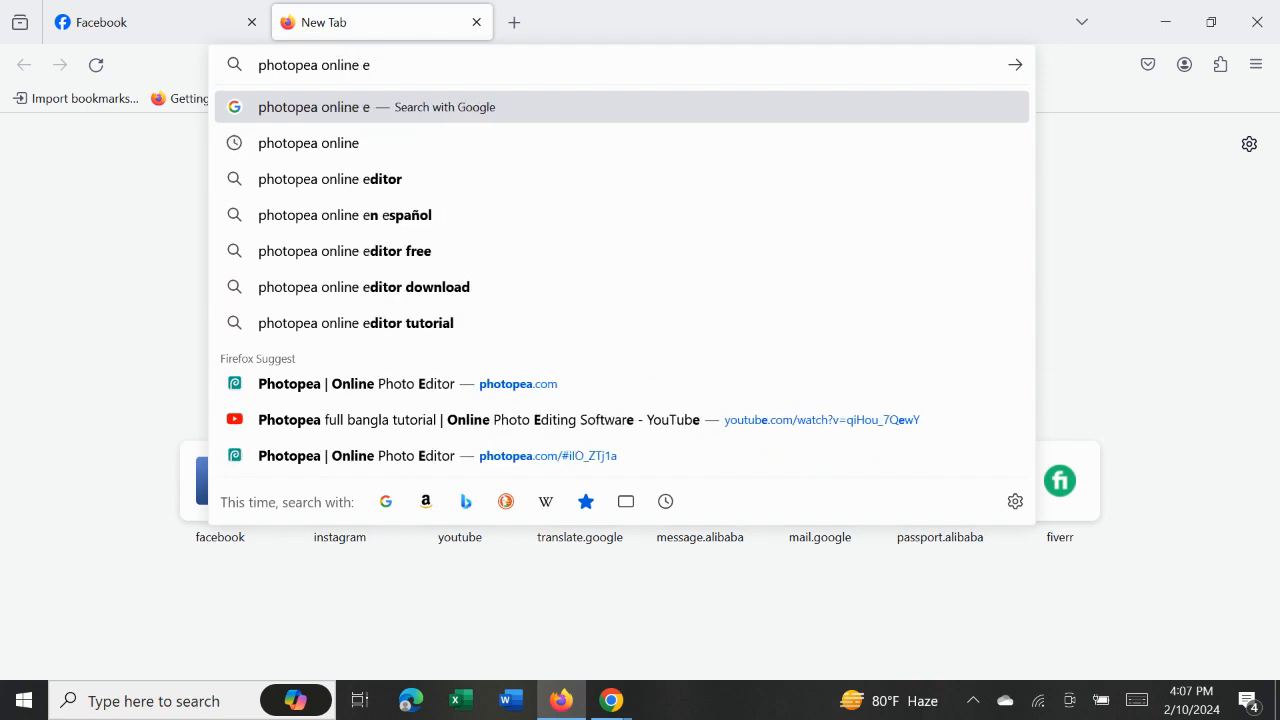
text(ditor)
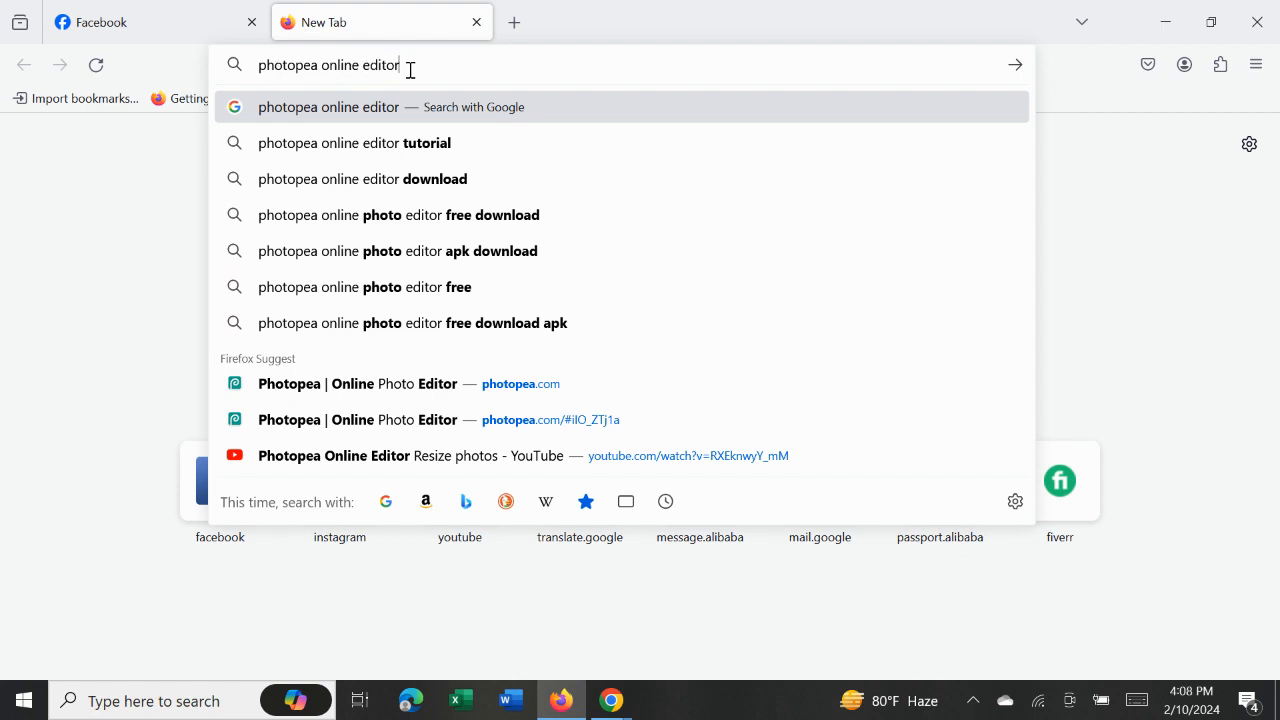
key(Return)
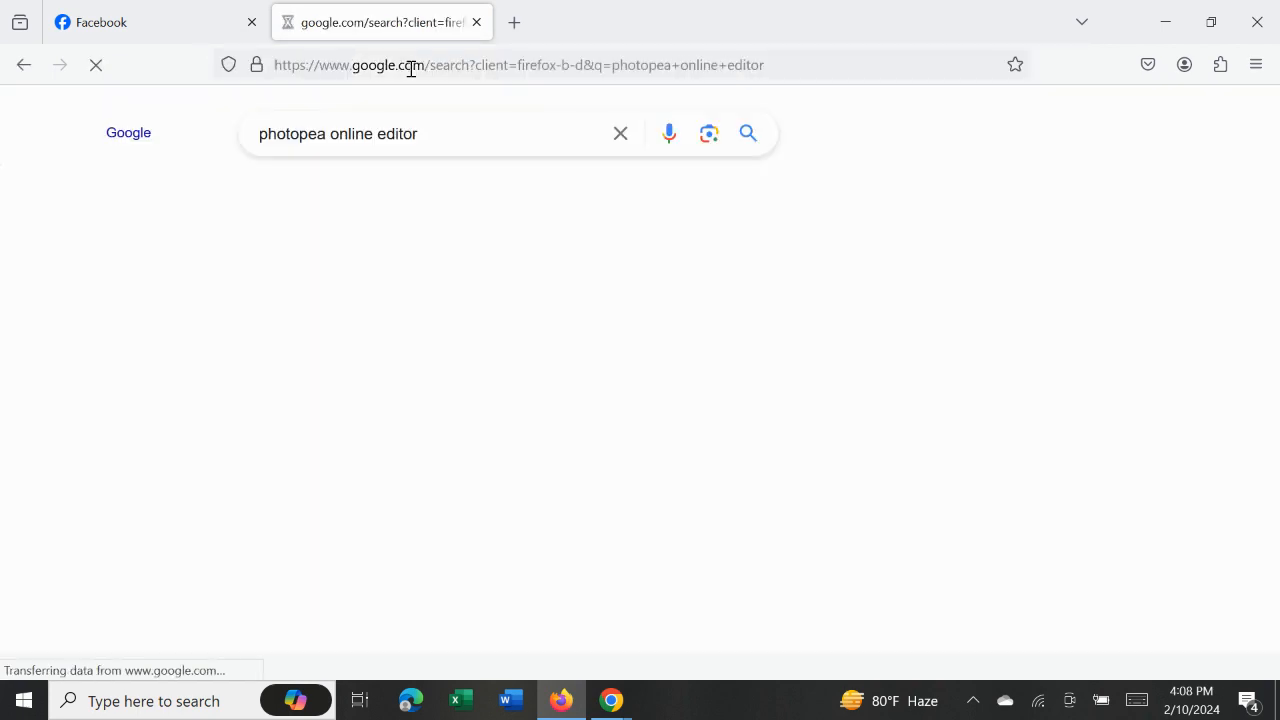
- Open the Photopea Online Photo Editor site from the search results and start a new project
scroll(266, 362, down, 1)
scroll(271, 357, up, 1)
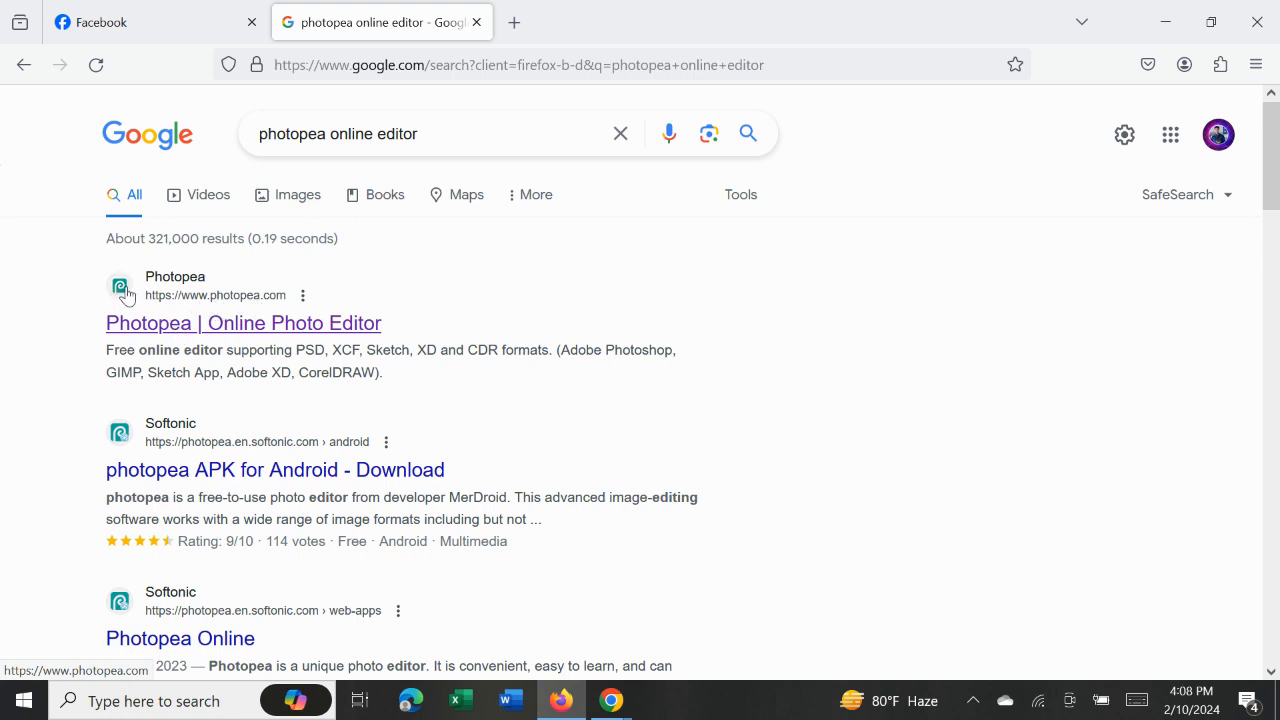
click(221, 325)
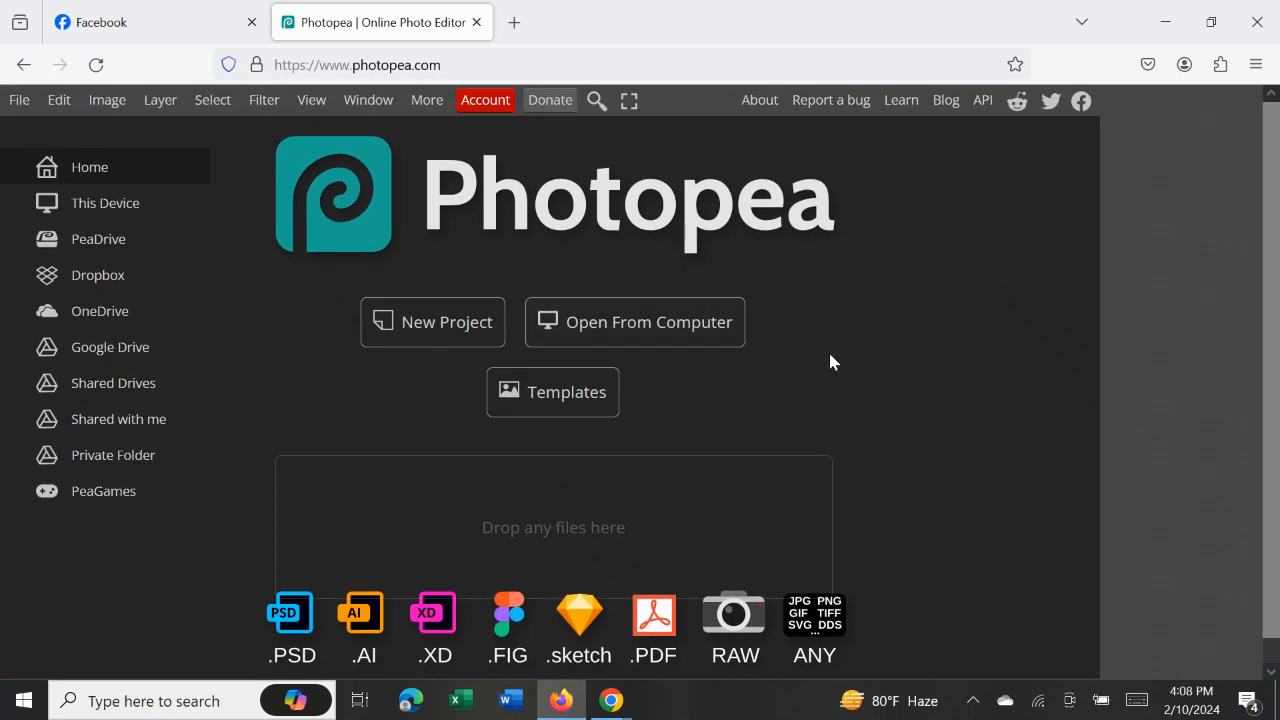
click(439, 331)
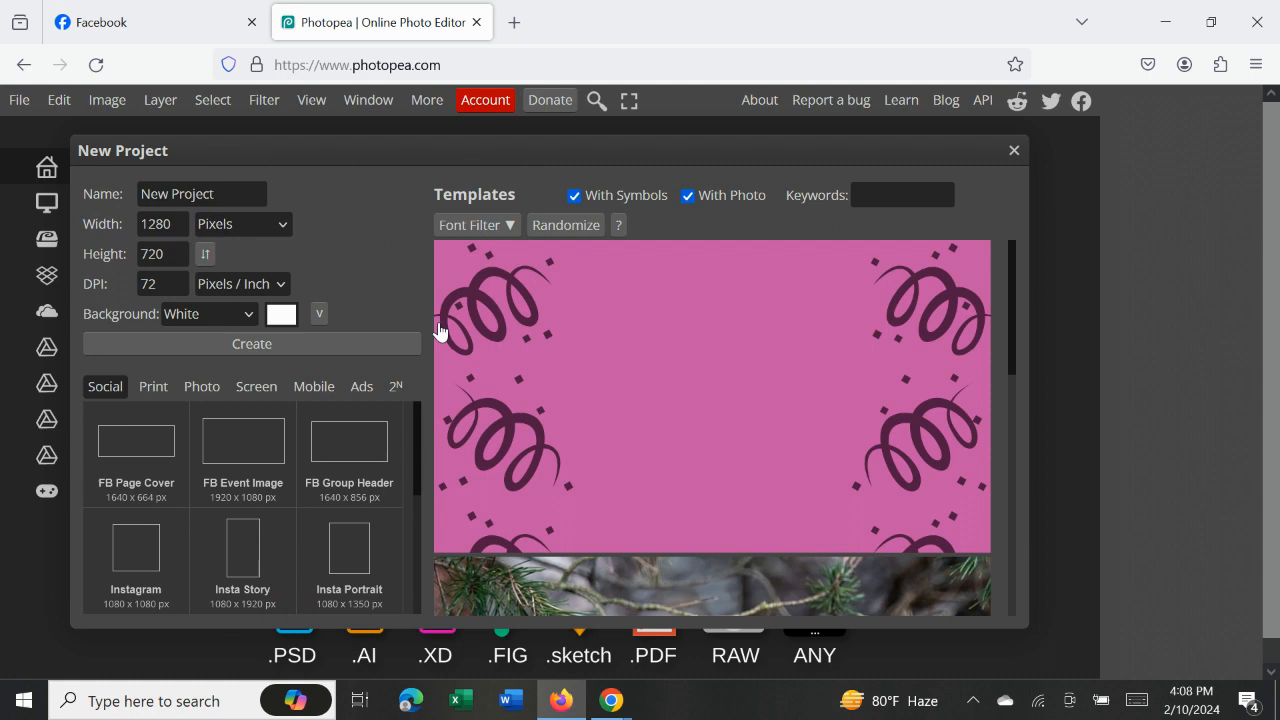
- Set the new project's height to 769 pixels
click(176, 222)
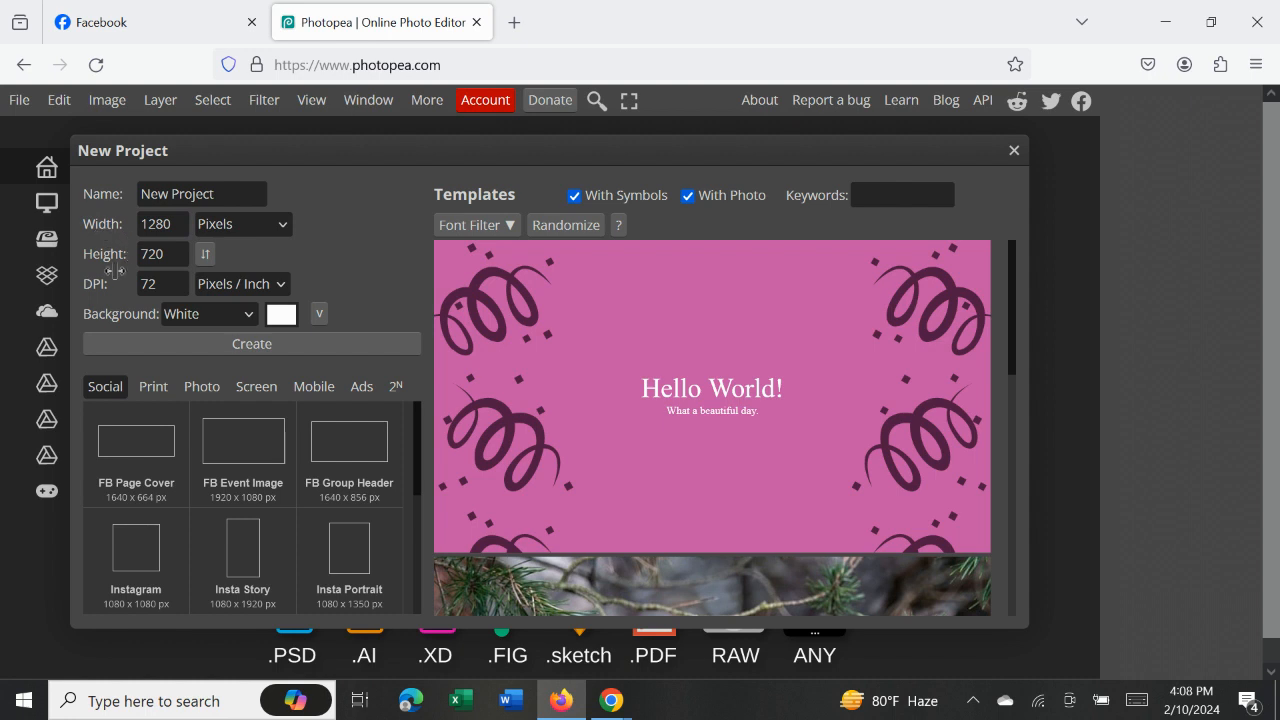
click(172, 224)
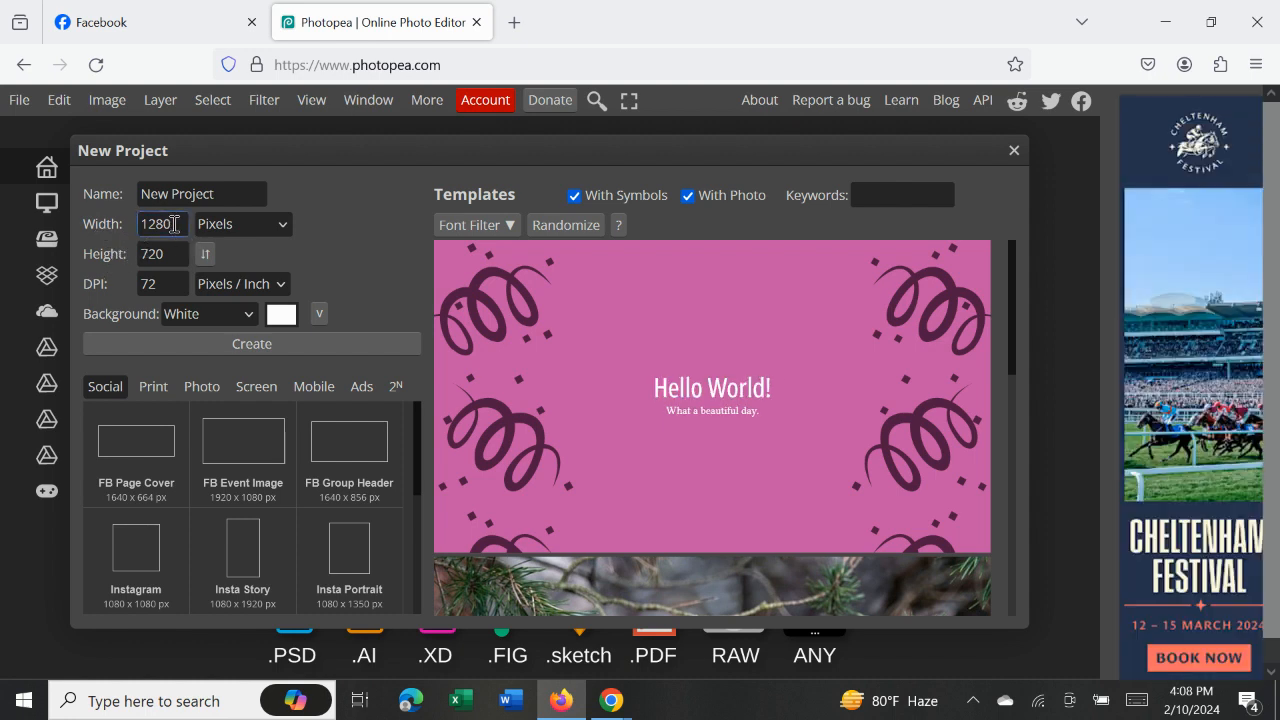
click(165, 254)
key(BackSpace)
key(BackSpace)
text(69)
- Set the new project's resolution to 100 DPI and choose Pixels as the size unit
click(163, 283)
key(BackSpace)
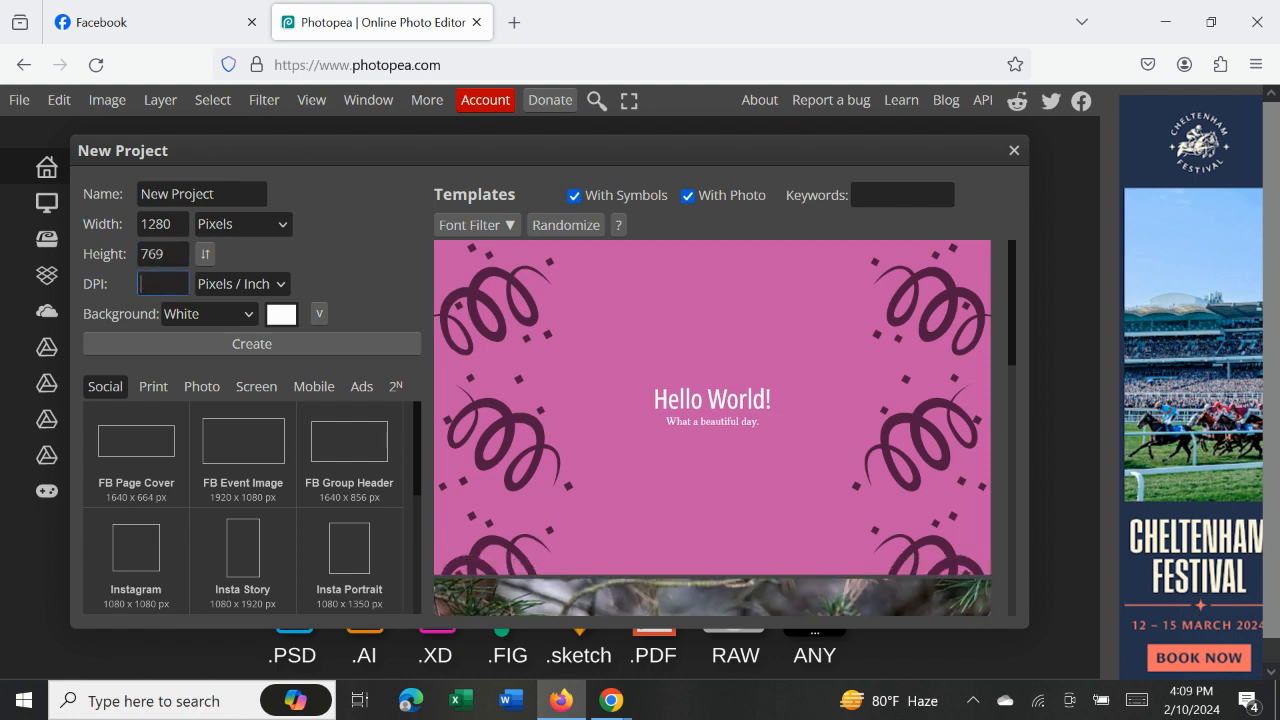
text(100)
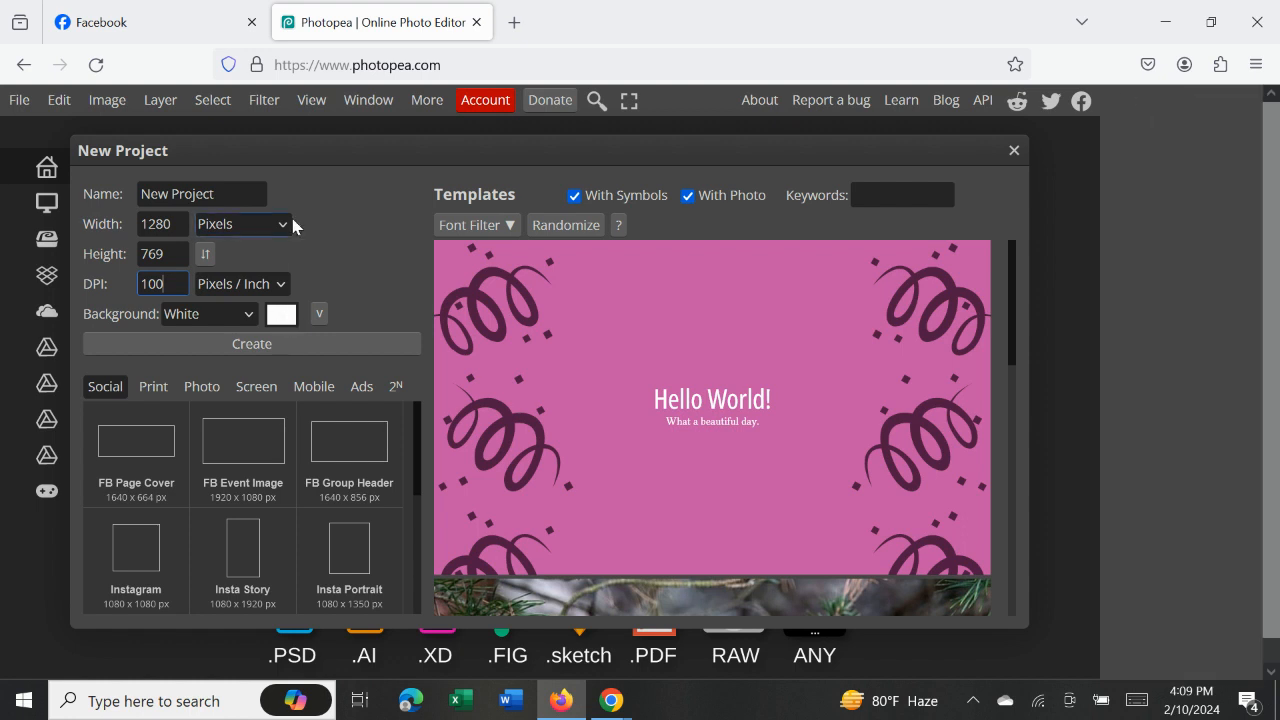
click(280, 226)
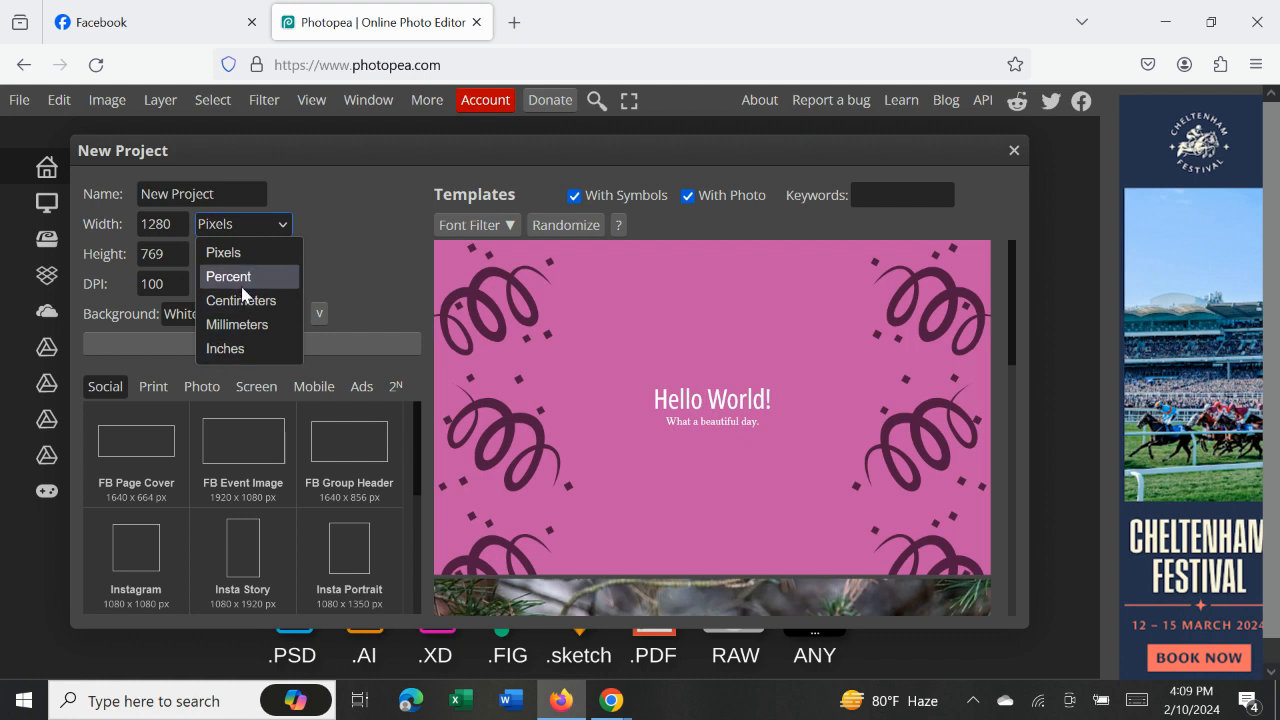
click(255, 259)
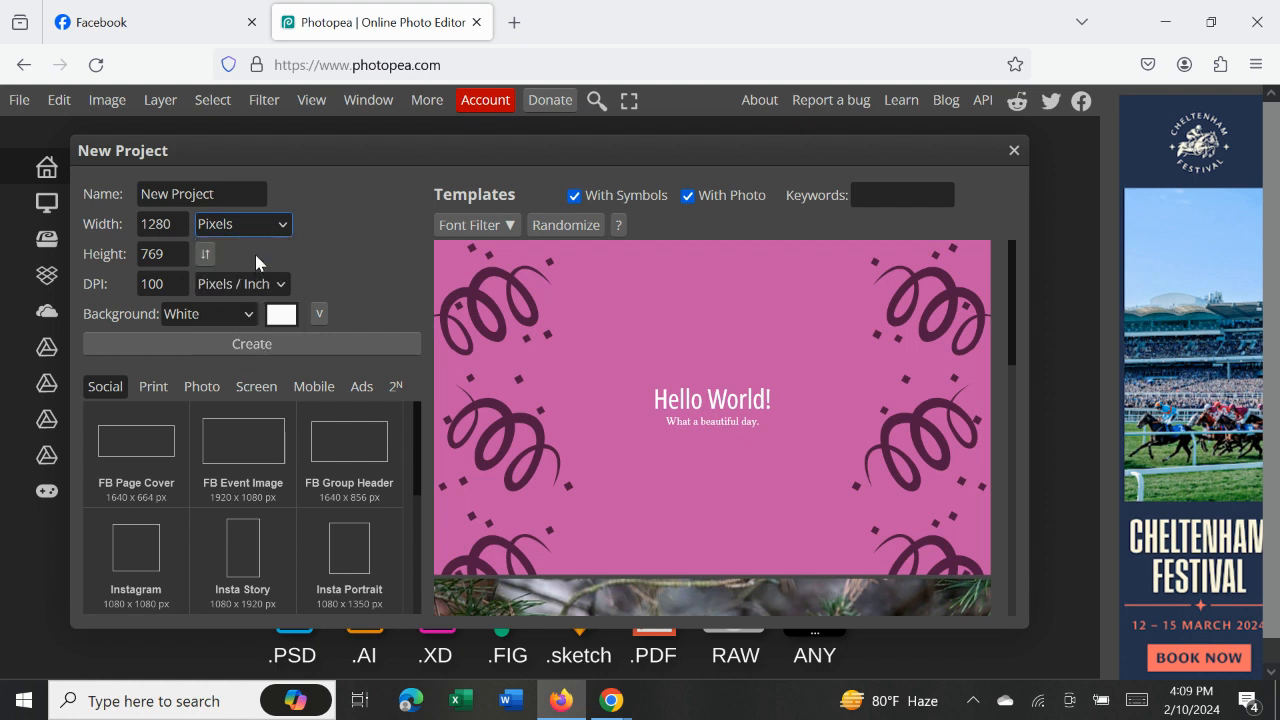
click(168, 228)
click(153, 258)
click(158, 284)
- Open the colour picker for the new project's background colour
click(290, 318)
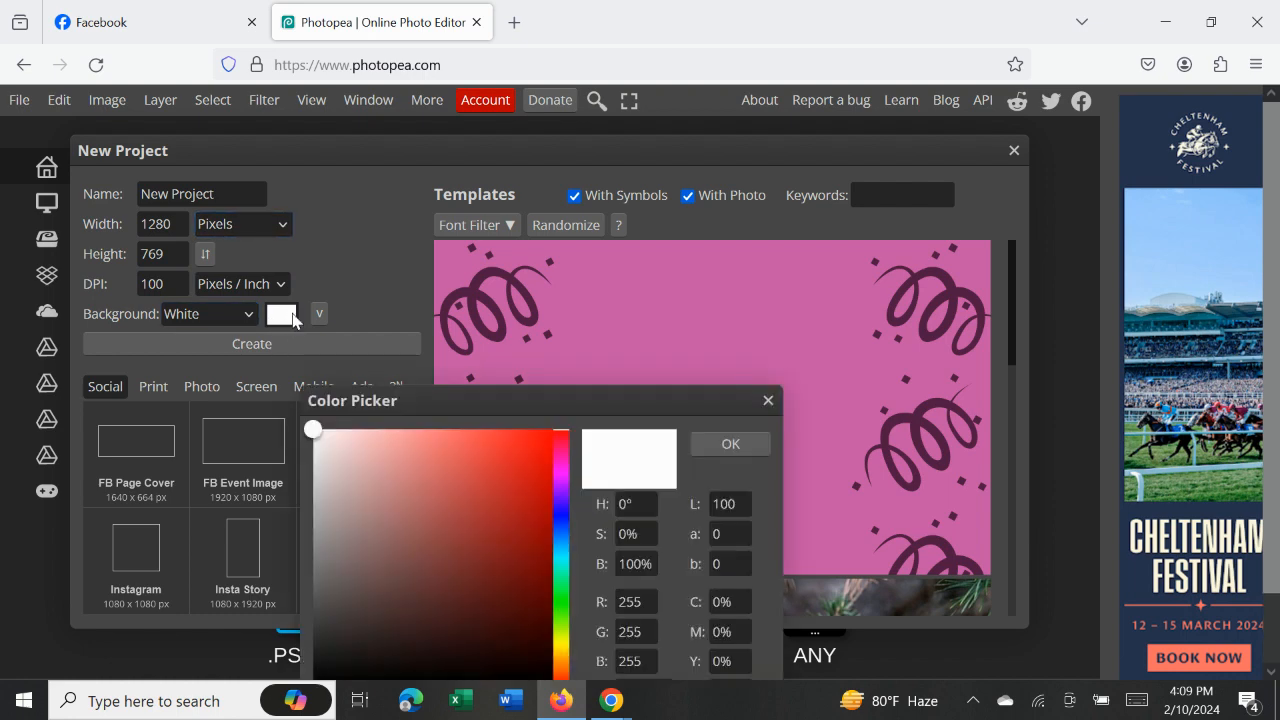
scroll(494, 523, down, 1)
scroll(490, 531, up, 1)
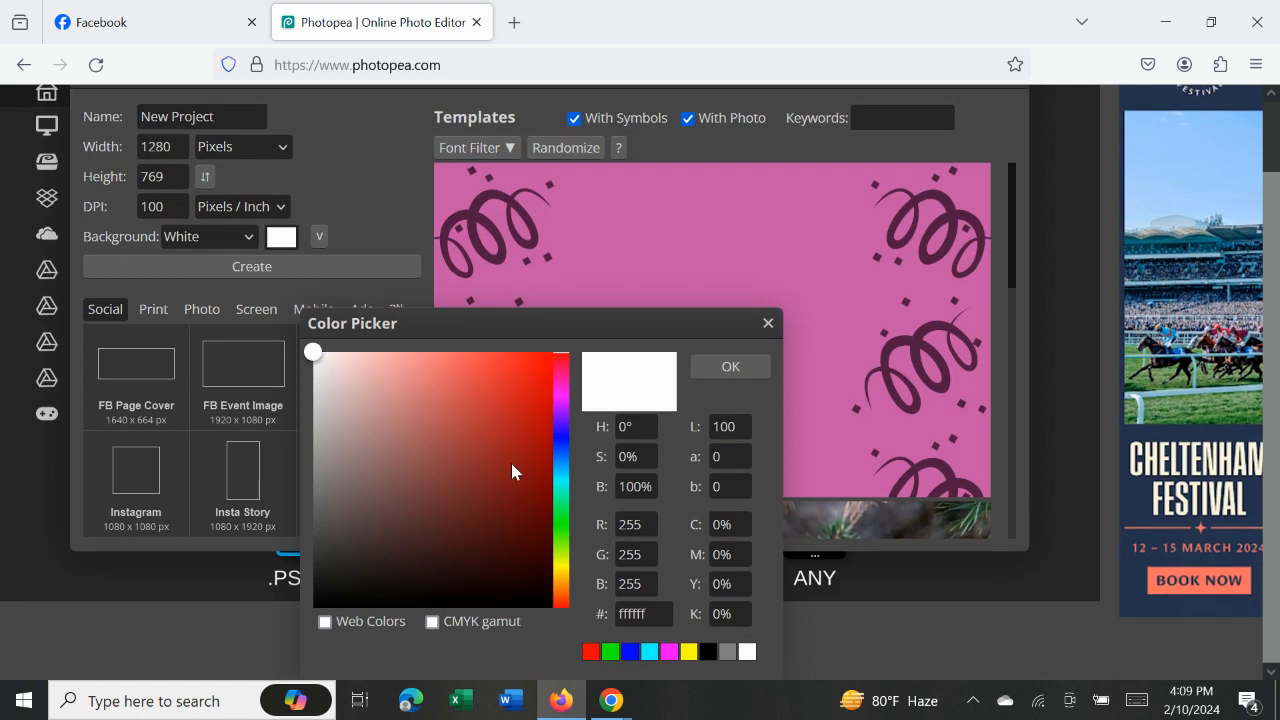
scroll(516, 455, up, 1)
scroll(516, 455, down, 1)
- Try out red, grey, near-black, yellow, blue and green shades for the project's background colour
click(523, 358)
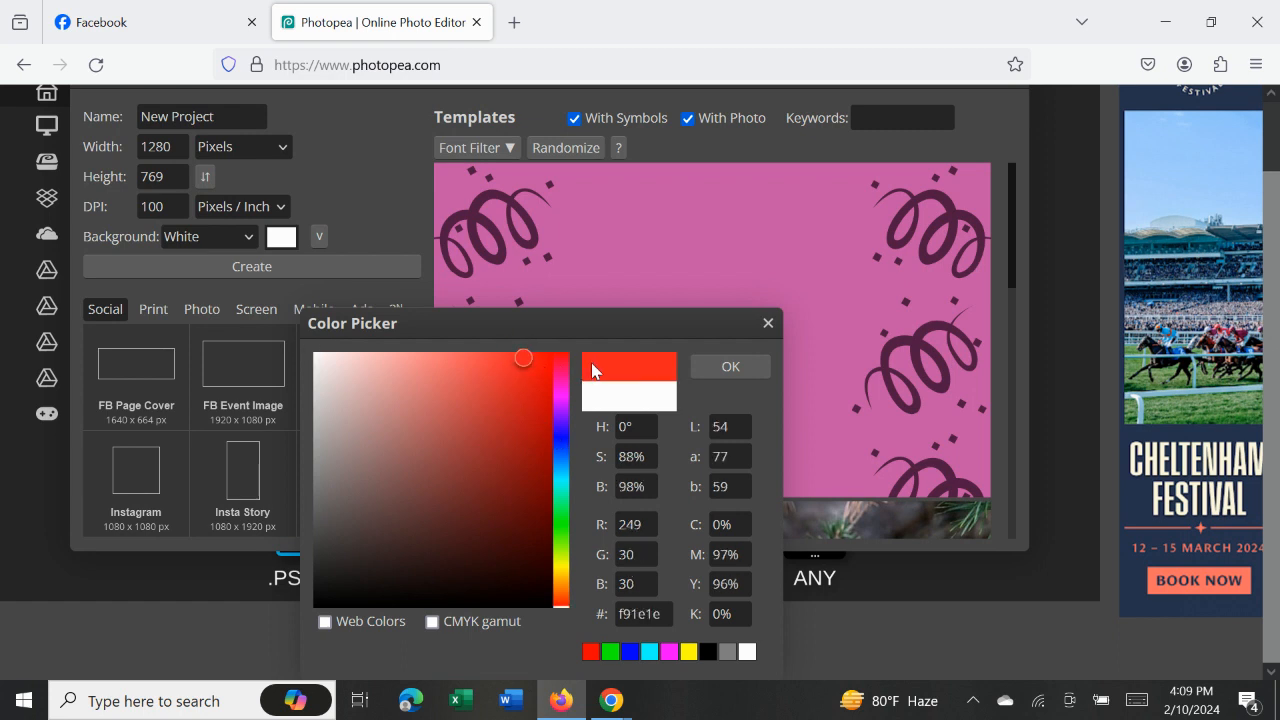
click(527, 403)
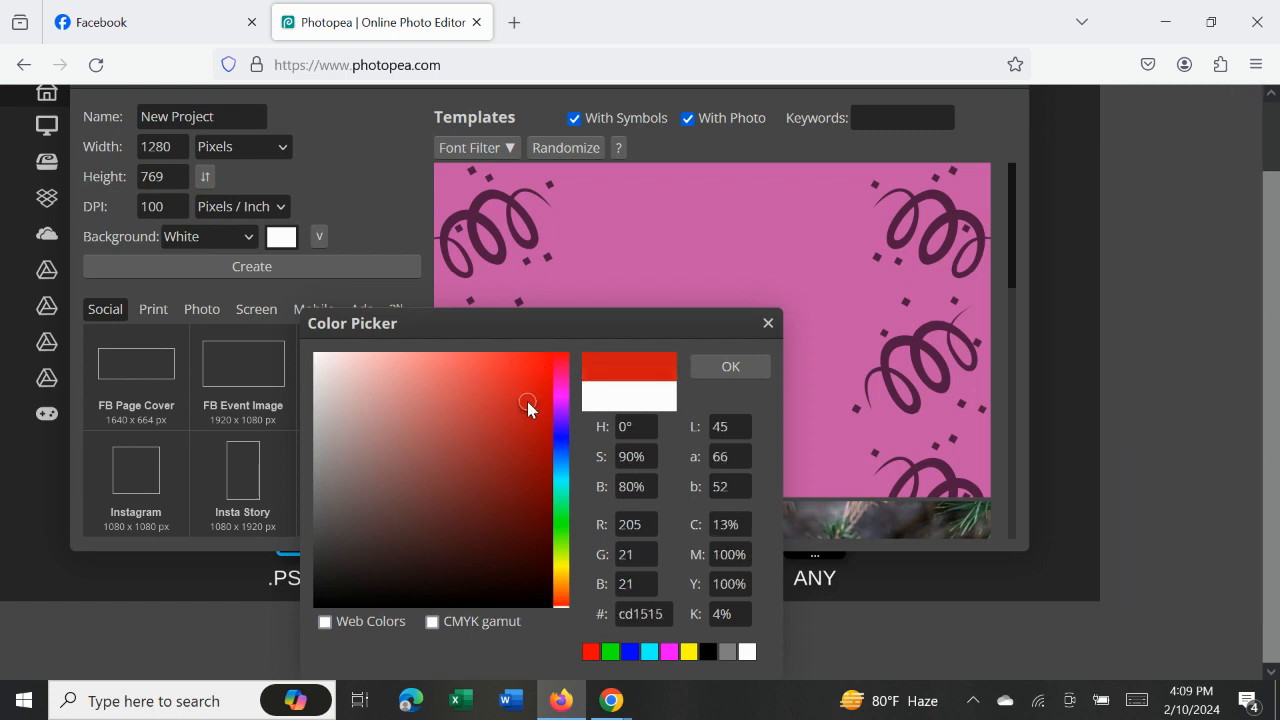
click(409, 423)
click(320, 470)
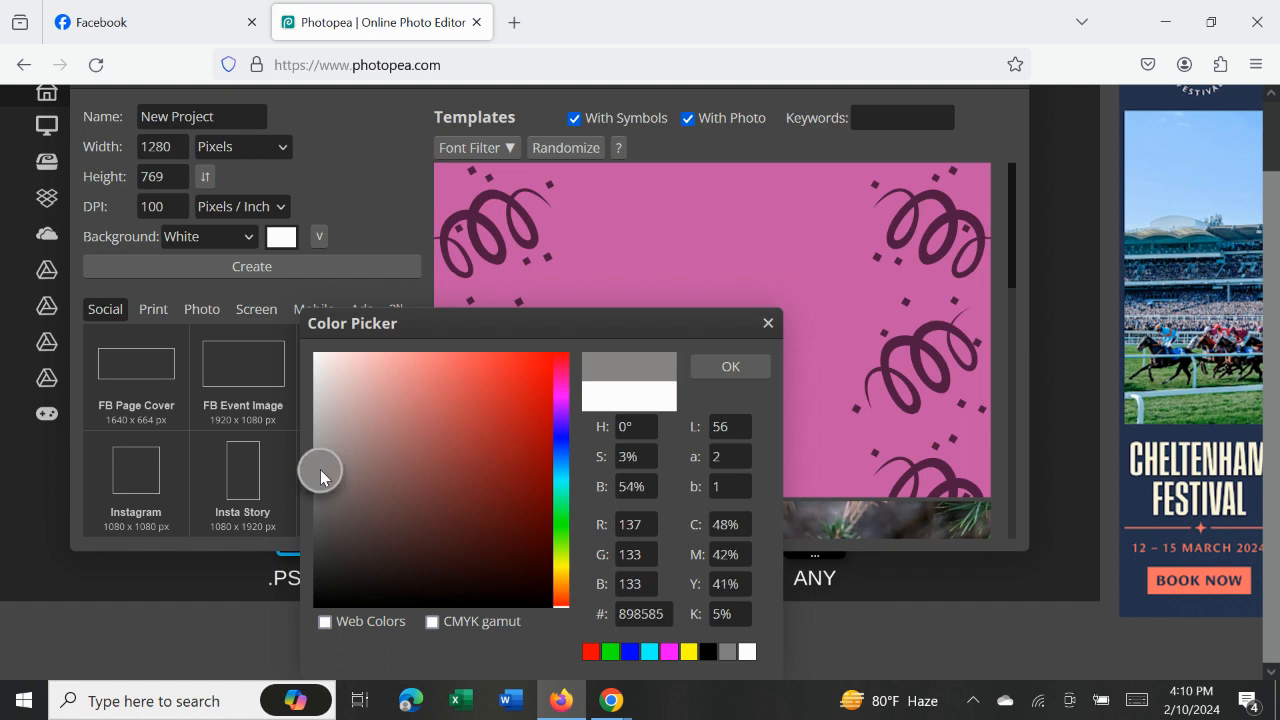
click(439, 579)
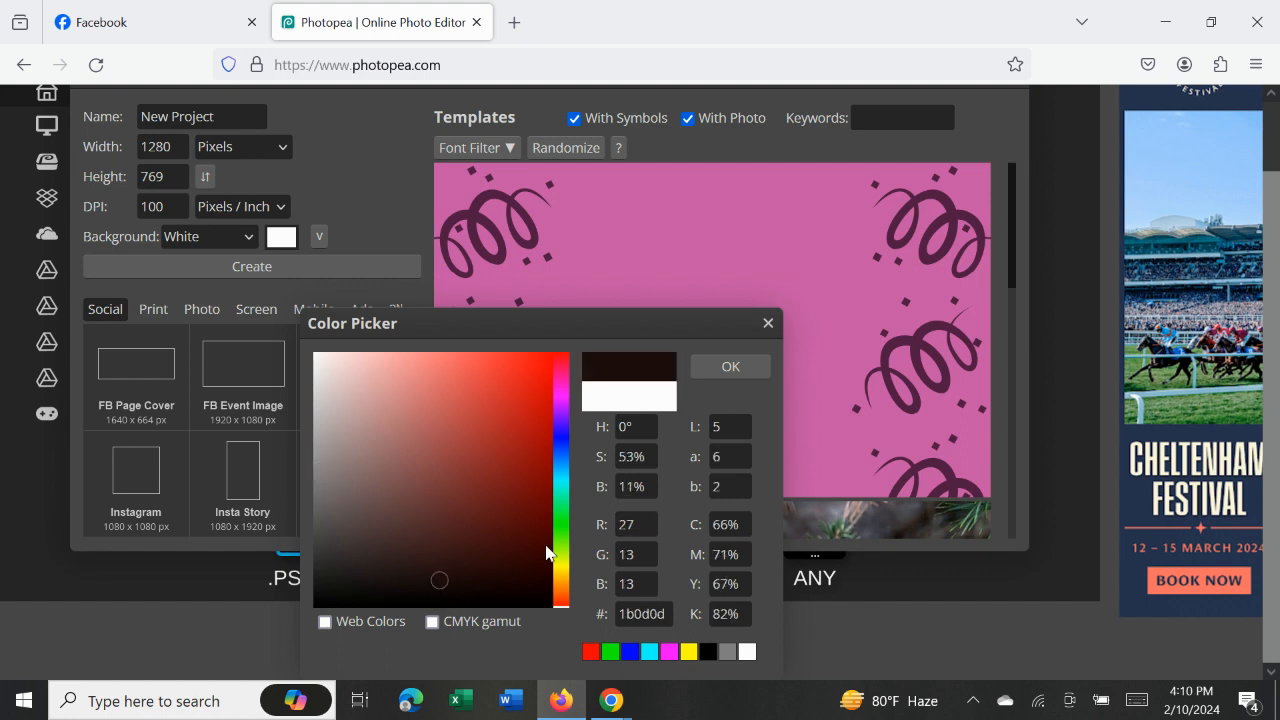
drag(563, 588, 561, 538)
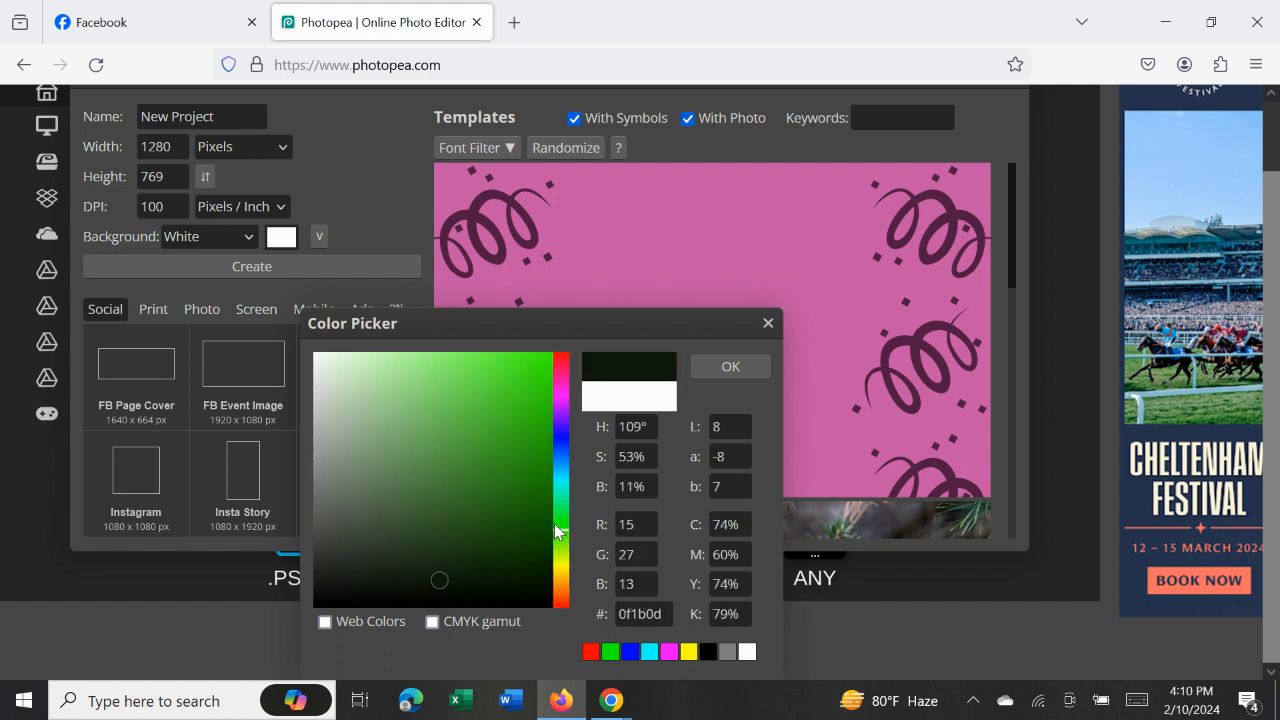
click(689, 652)
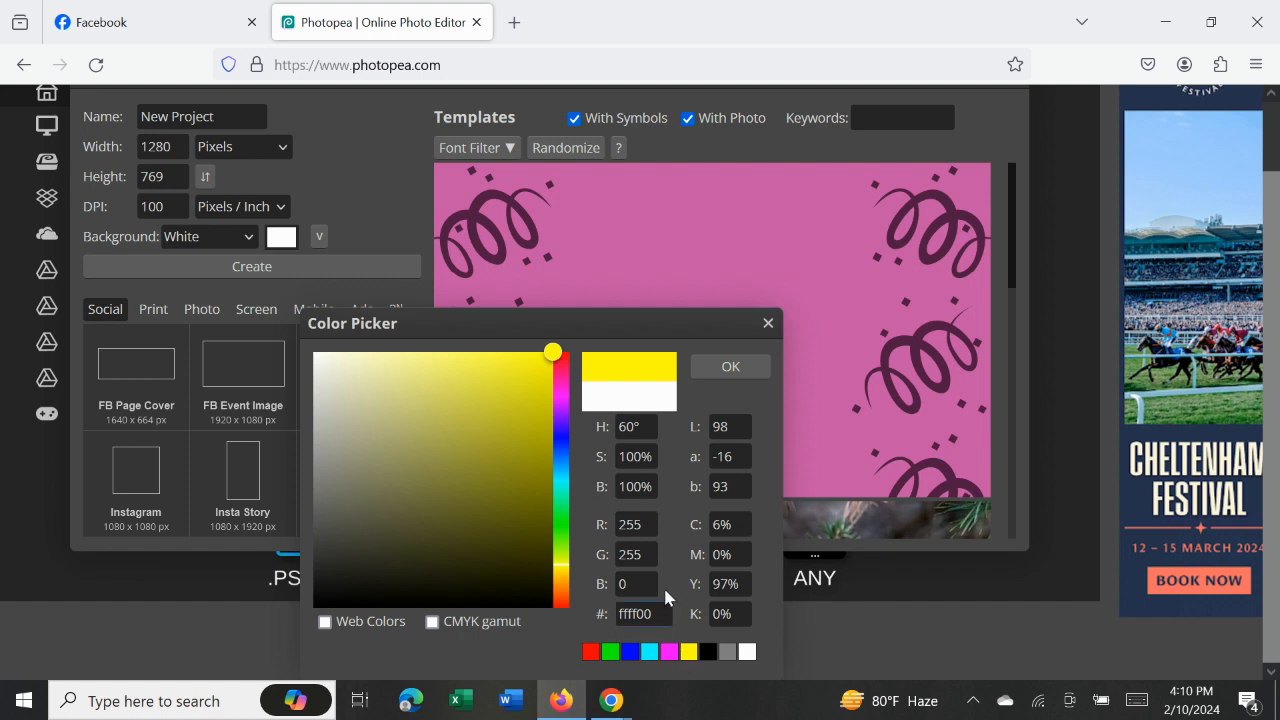
click(561, 436)
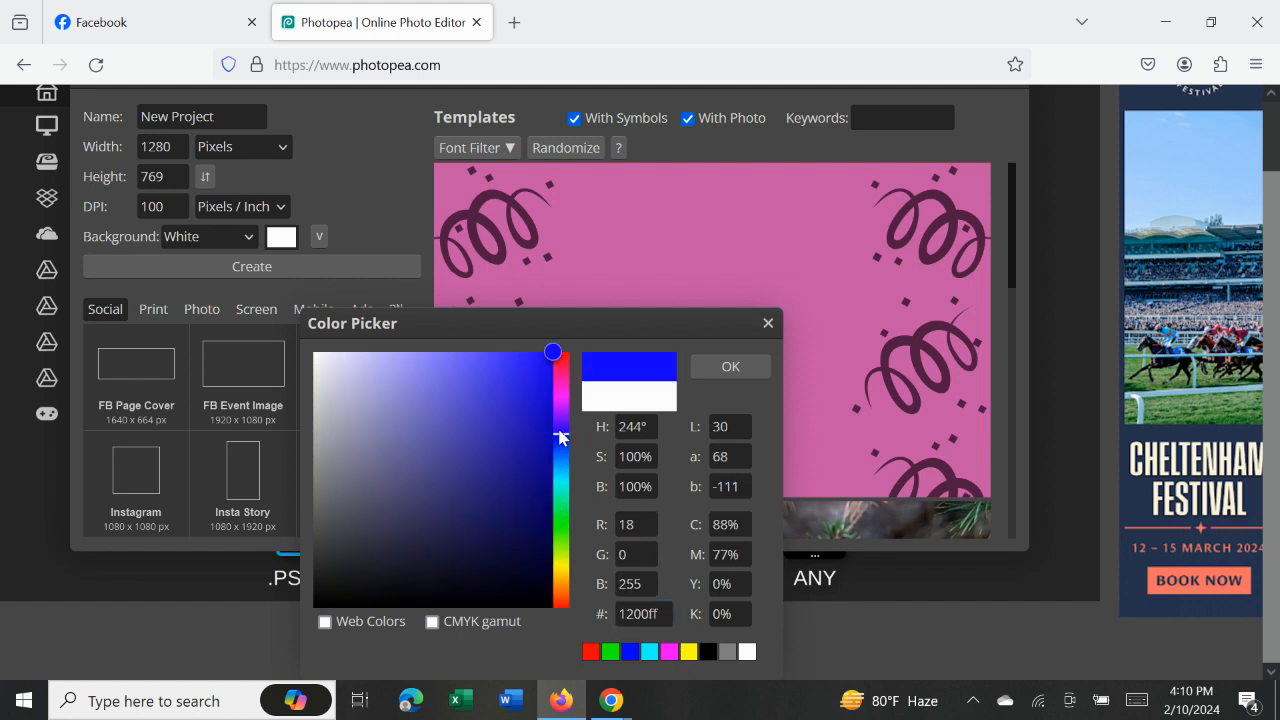
click(690, 654)
click(611, 653)
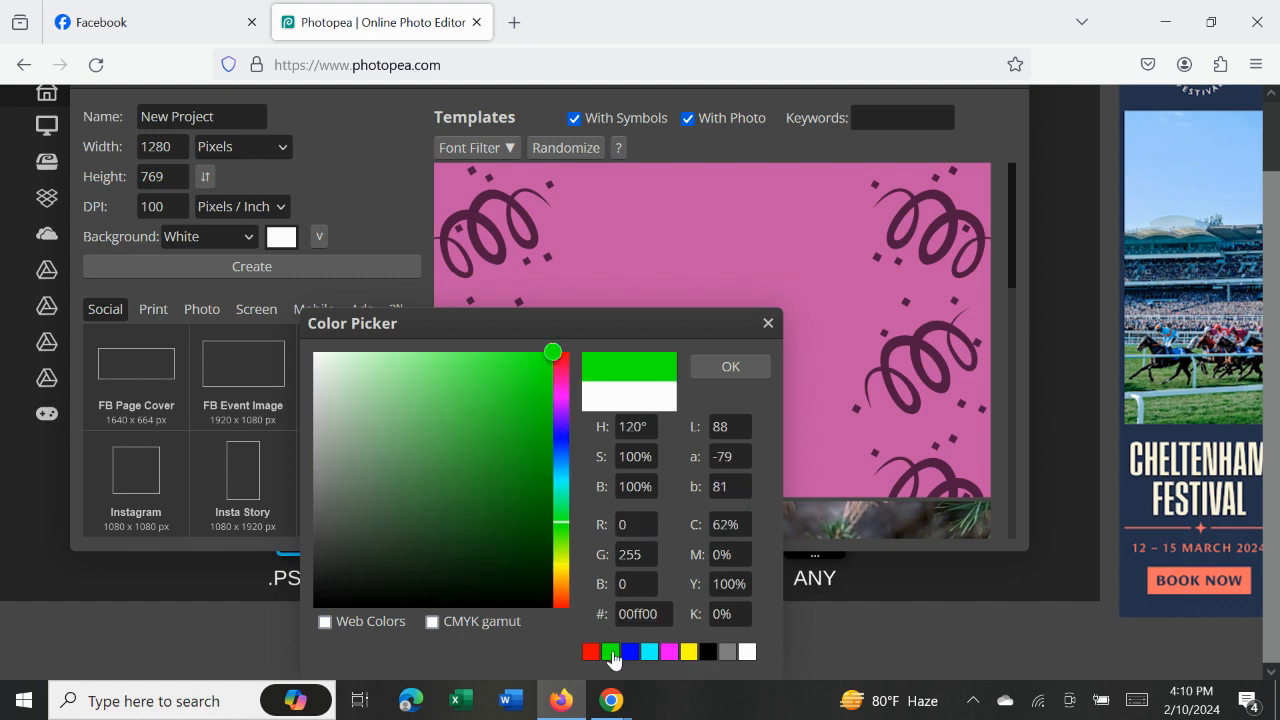
click(592, 653)
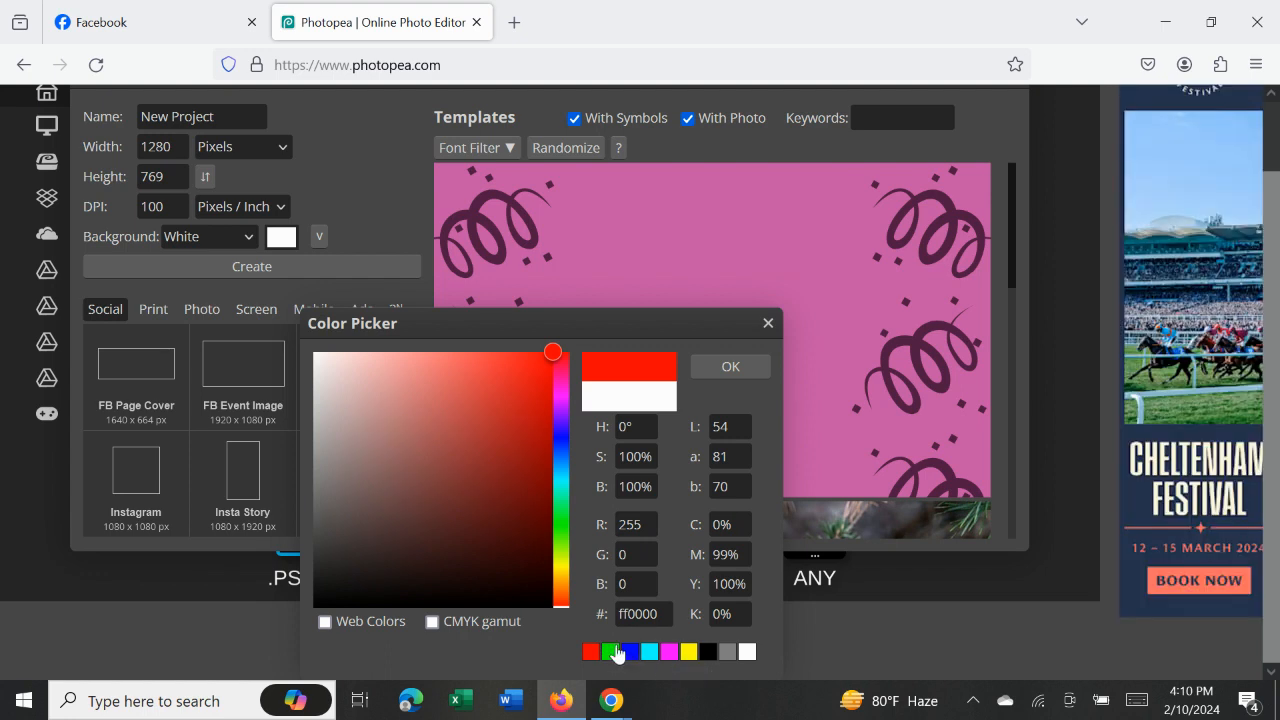
- Set the project's background to the custom dark blue 08235f and accept the colour
click(561, 450)
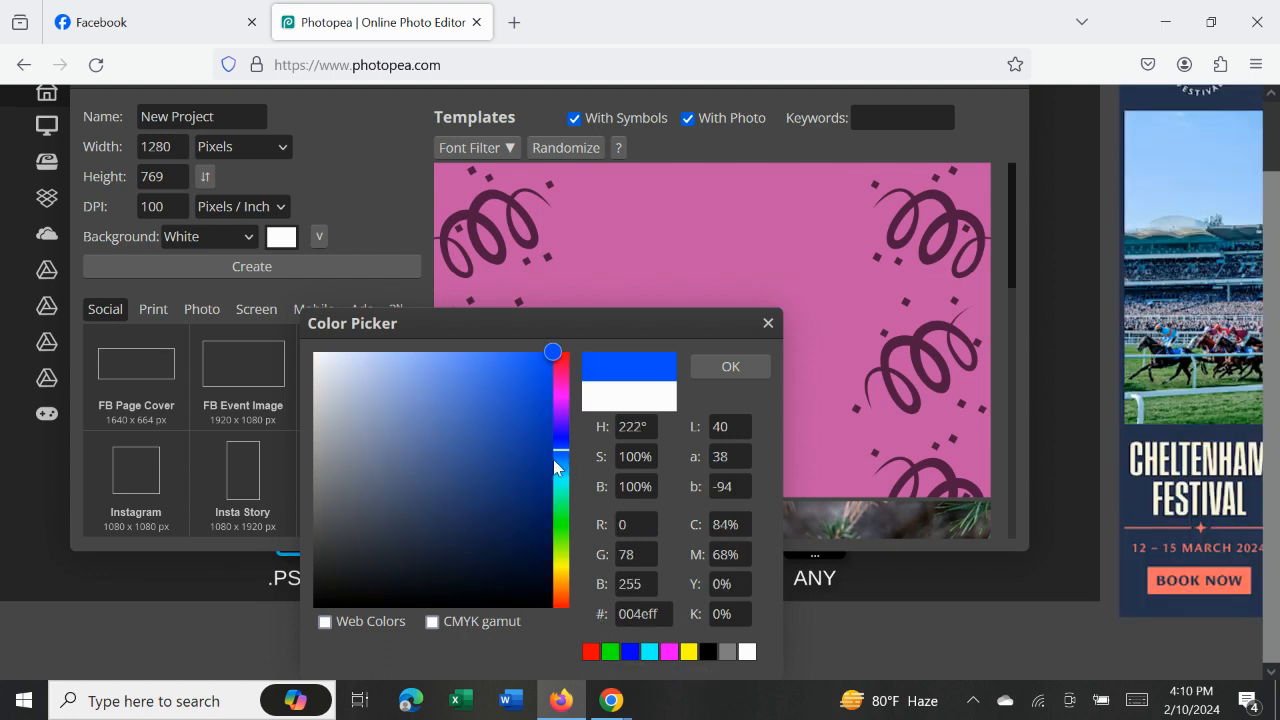
click(533, 512)
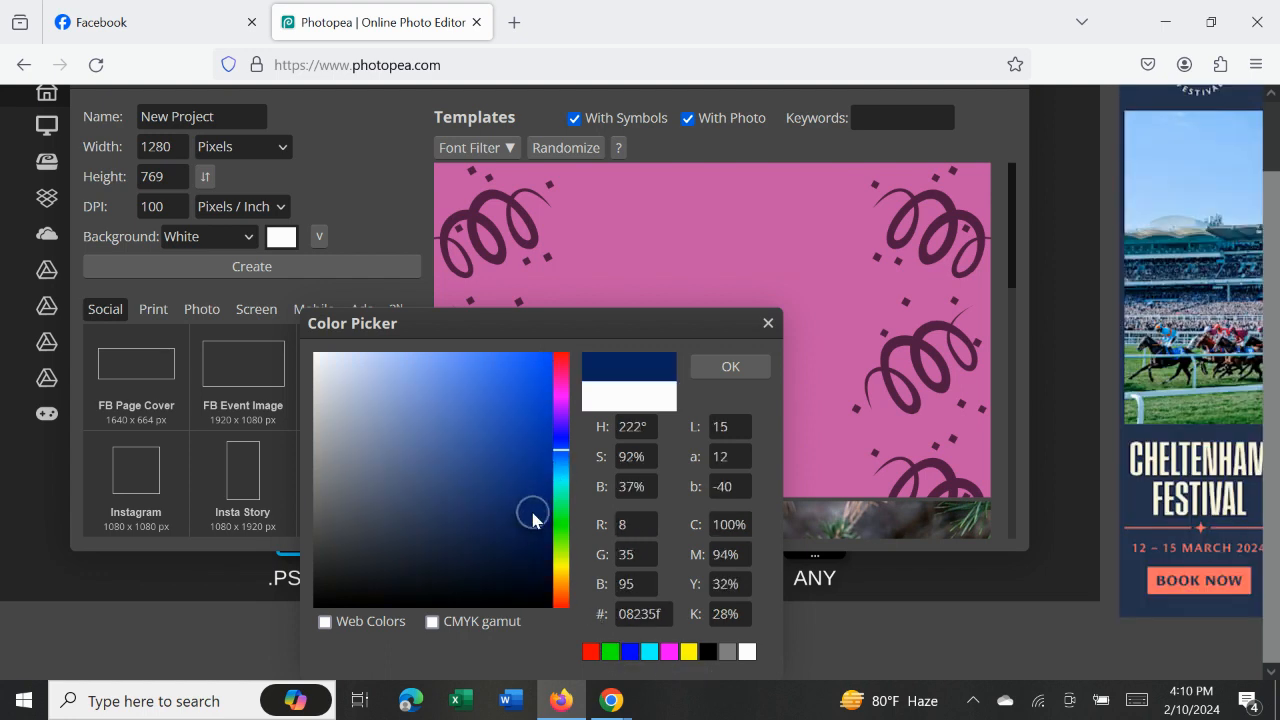
click(730, 367)
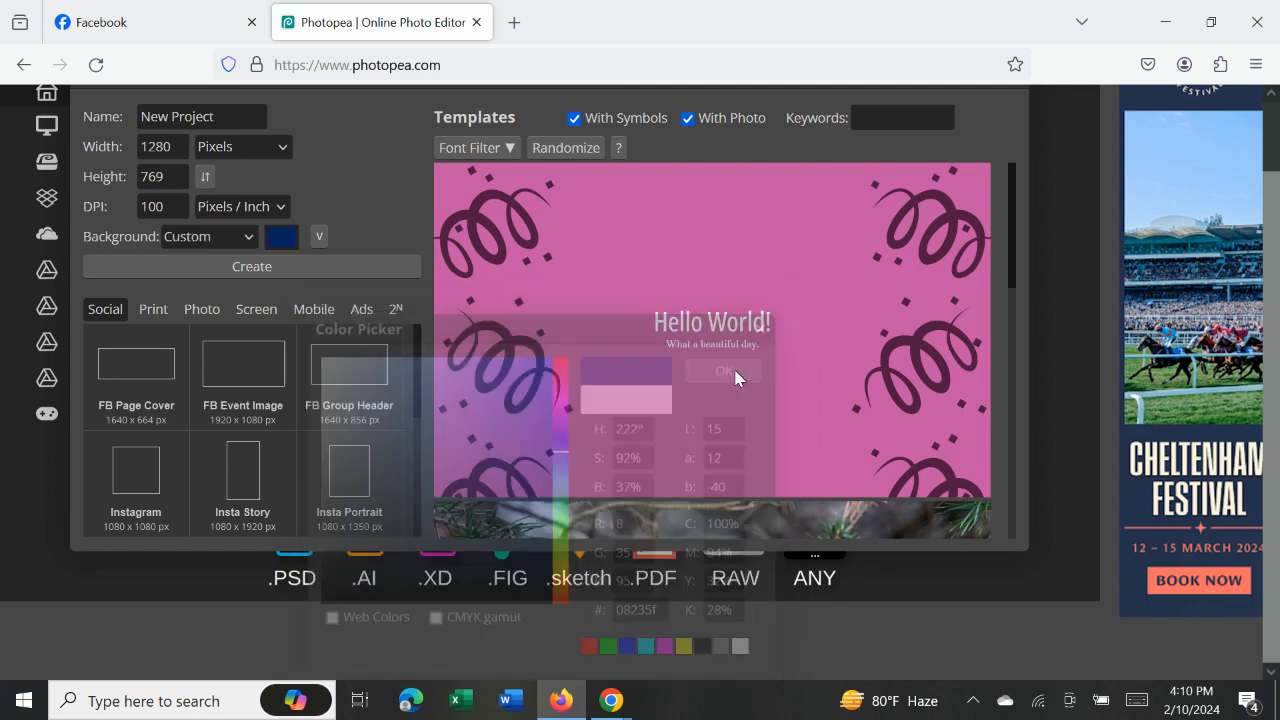
- Browse the template previews offered for the new project
scroll(735, 376, up, 1)
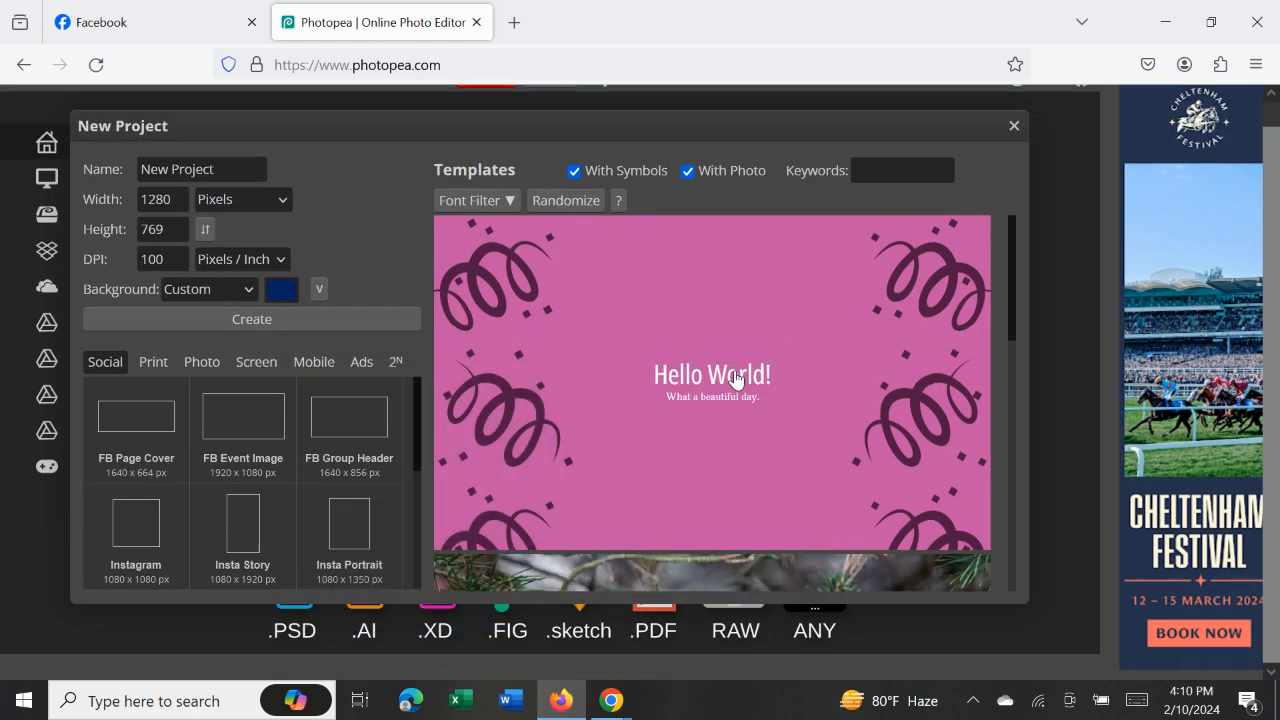
scroll(735, 377, down, 5)
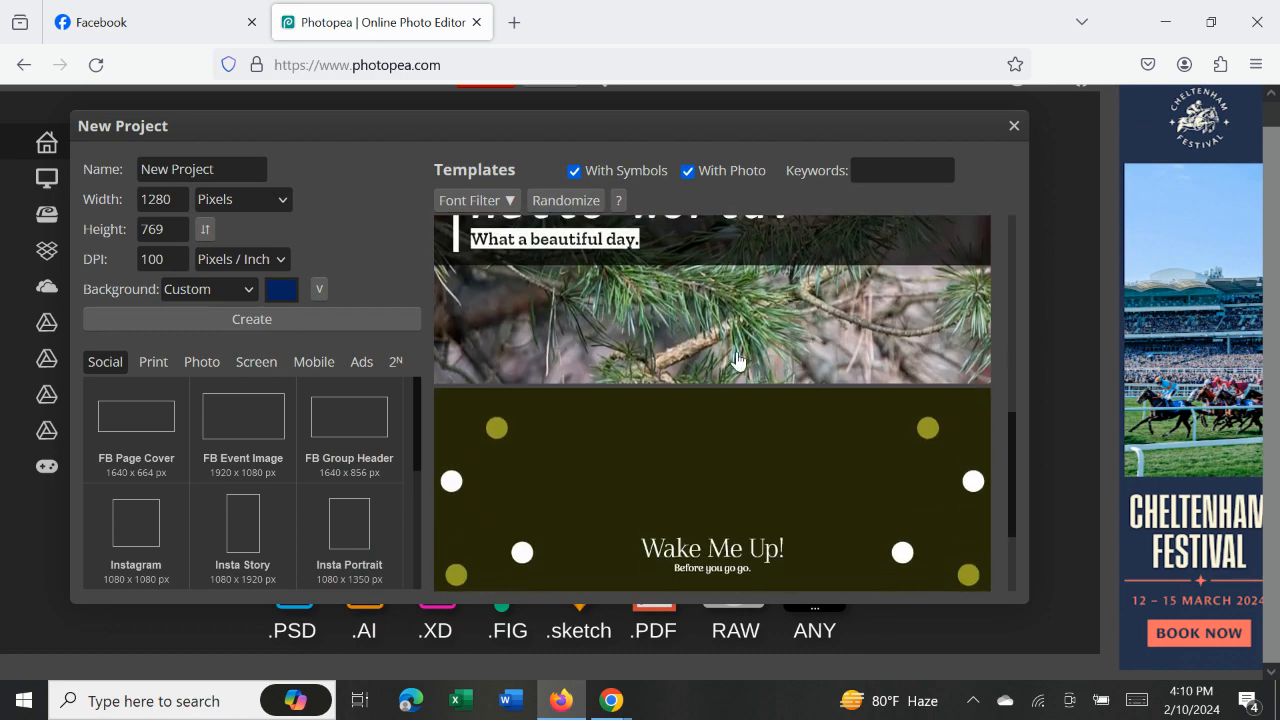
scroll(738, 362, down, 5)
scroll(738, 362, up, 3)
scroll(738, 362, down, 3)
scroll(738, 361, down, 8)
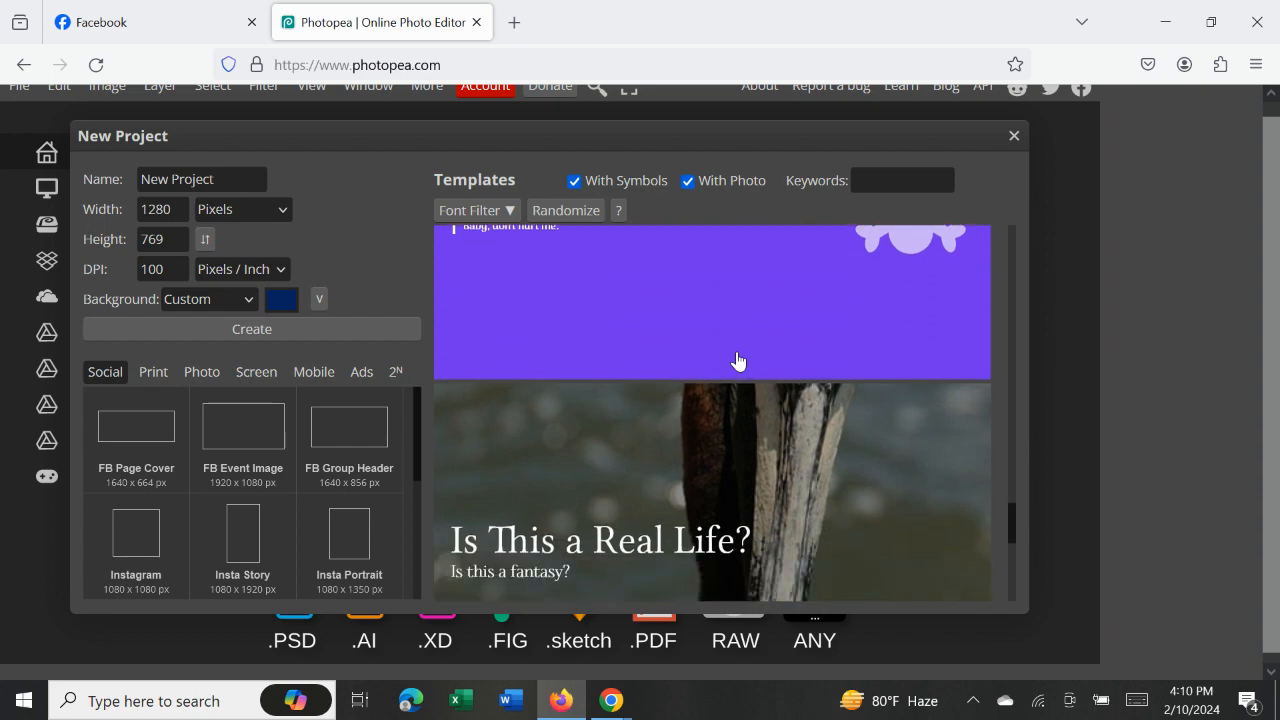
- Open the "What Is Love?" escalator template to look it over and close it again
scroll(738, 361, down, 8)
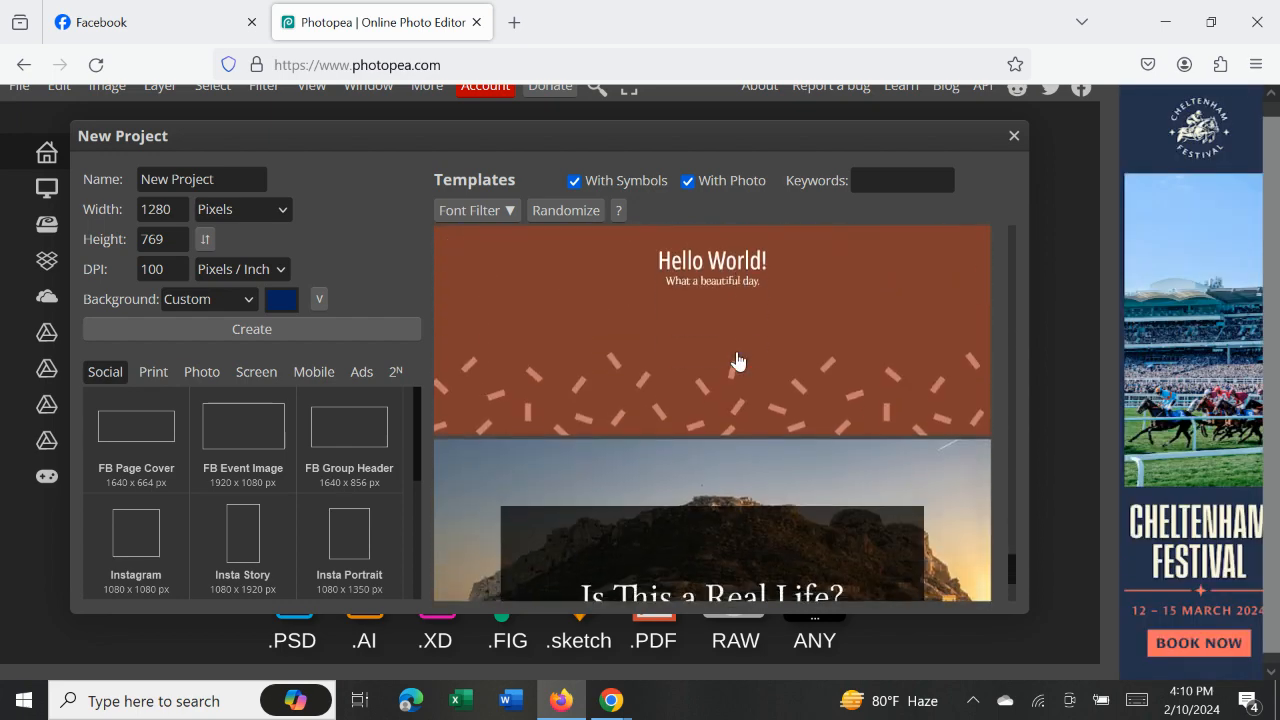
scroll(738, 361, down, 8)
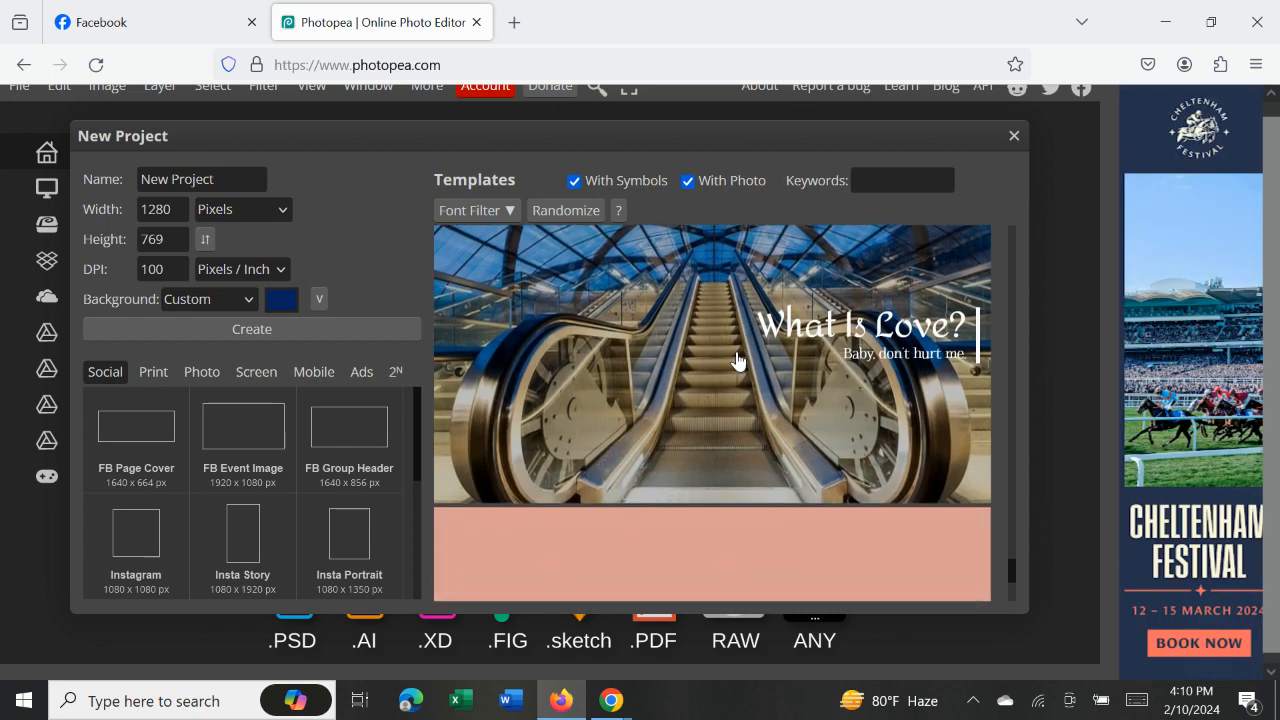
scroll(708, 417, up, 3)
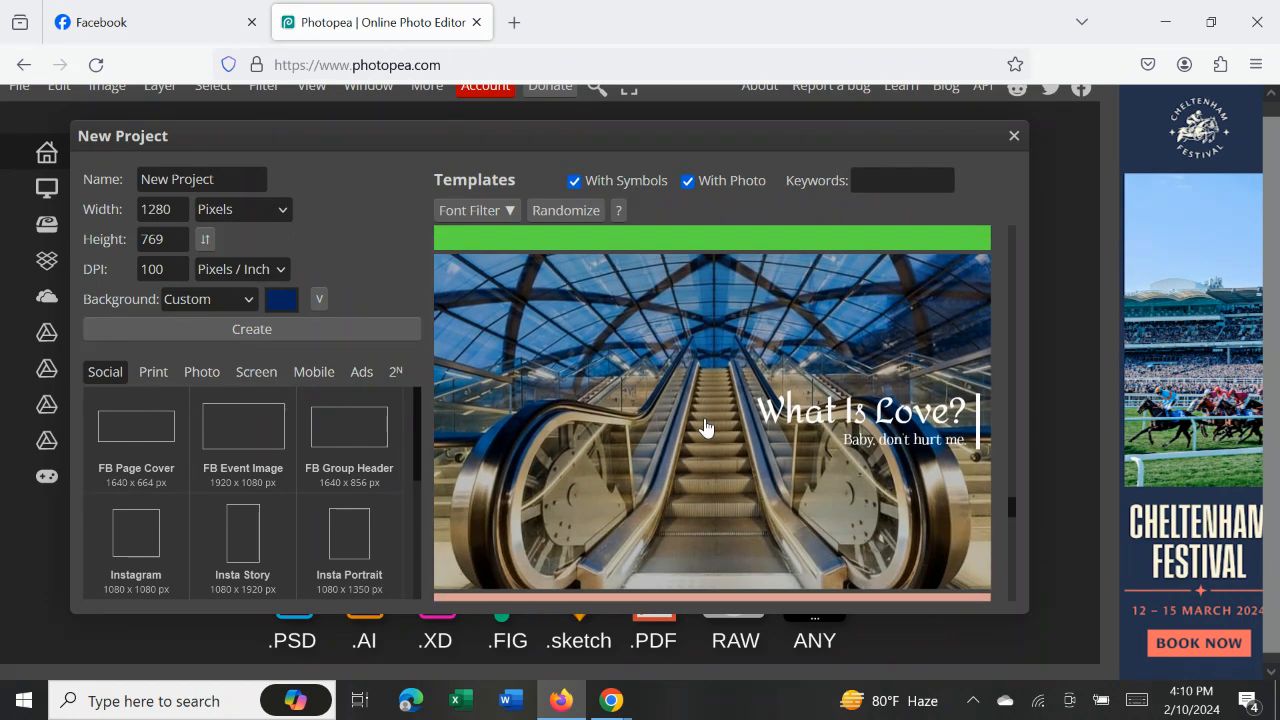
click(778, 437)
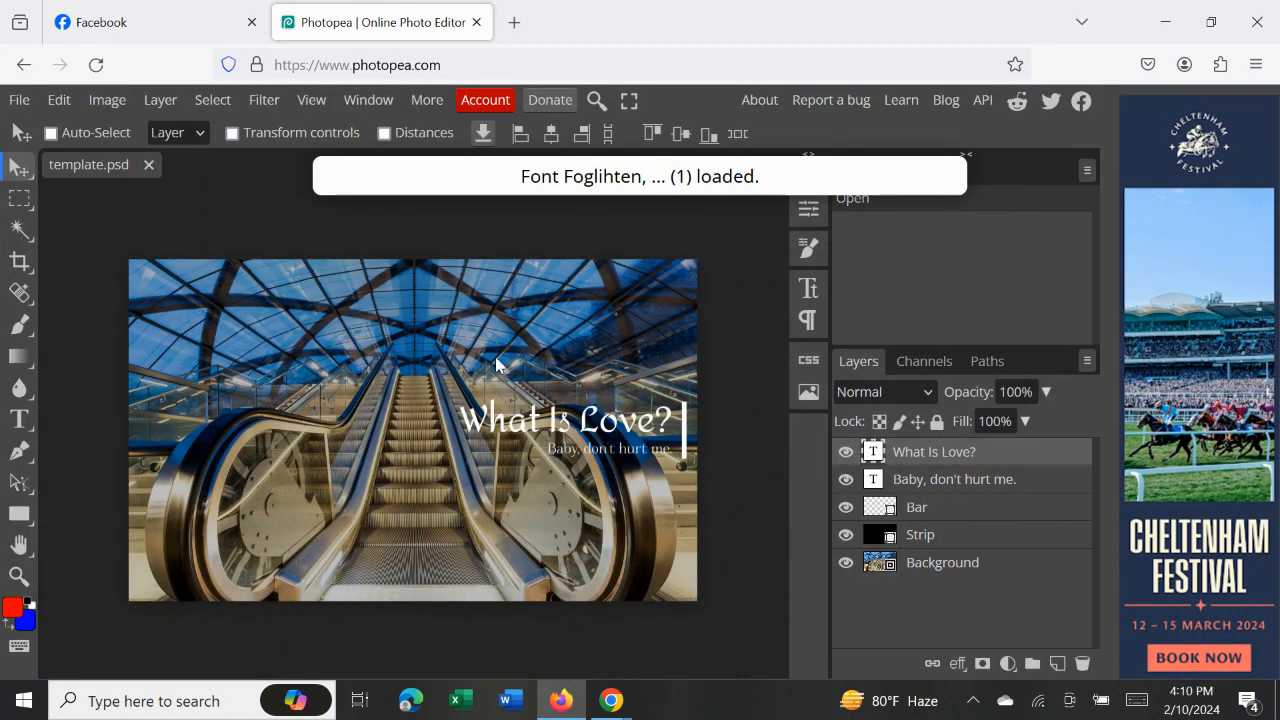
scroll(545, 464, down, 2)
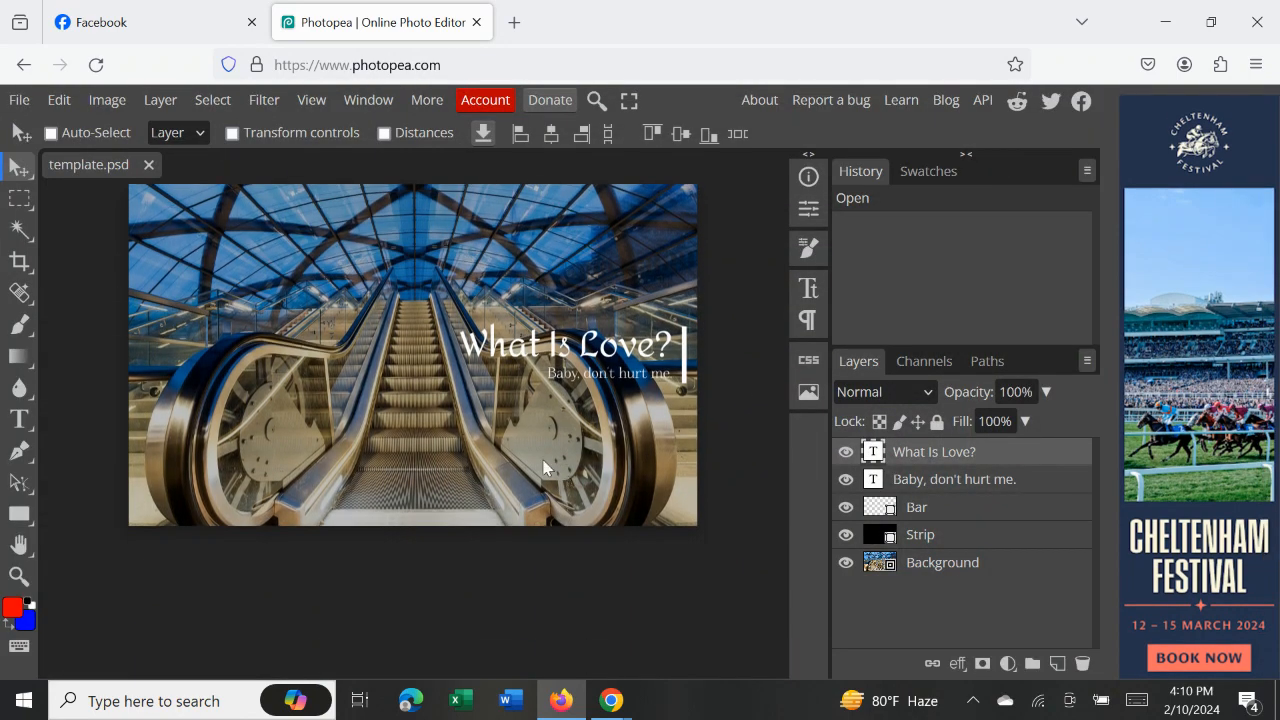
scroll(481, 427, up, 3)
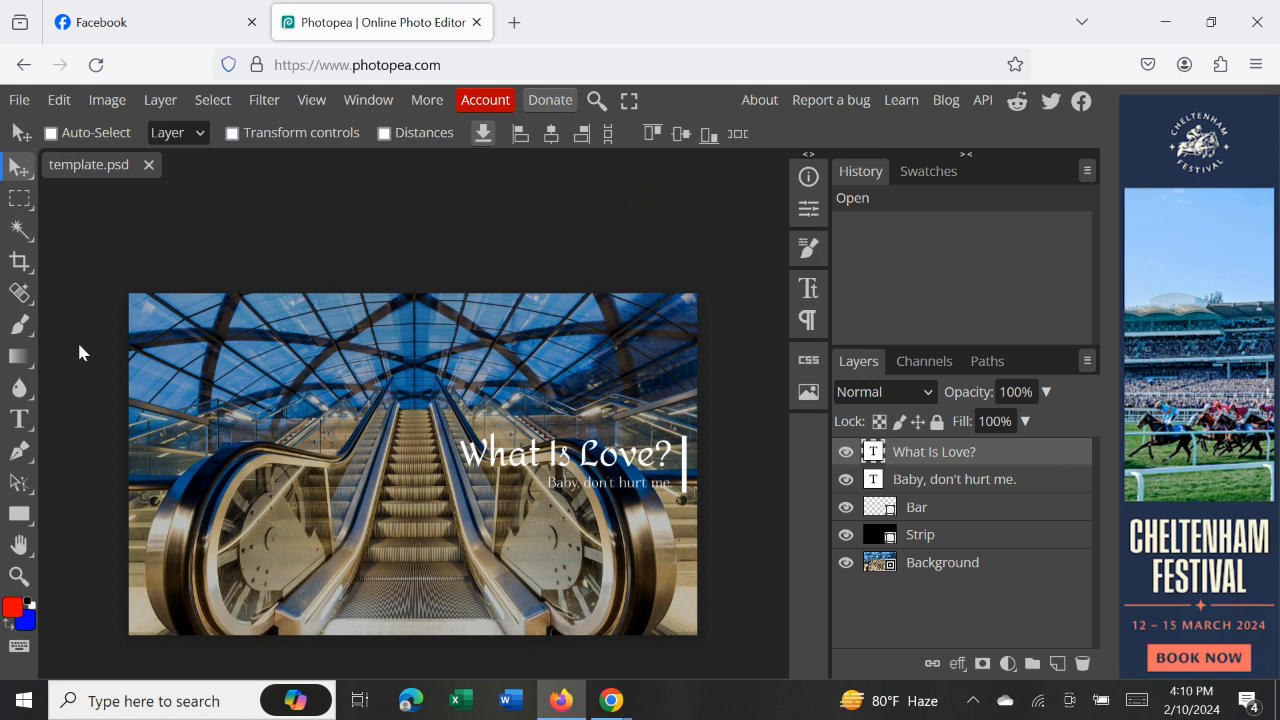
click(148, 165)
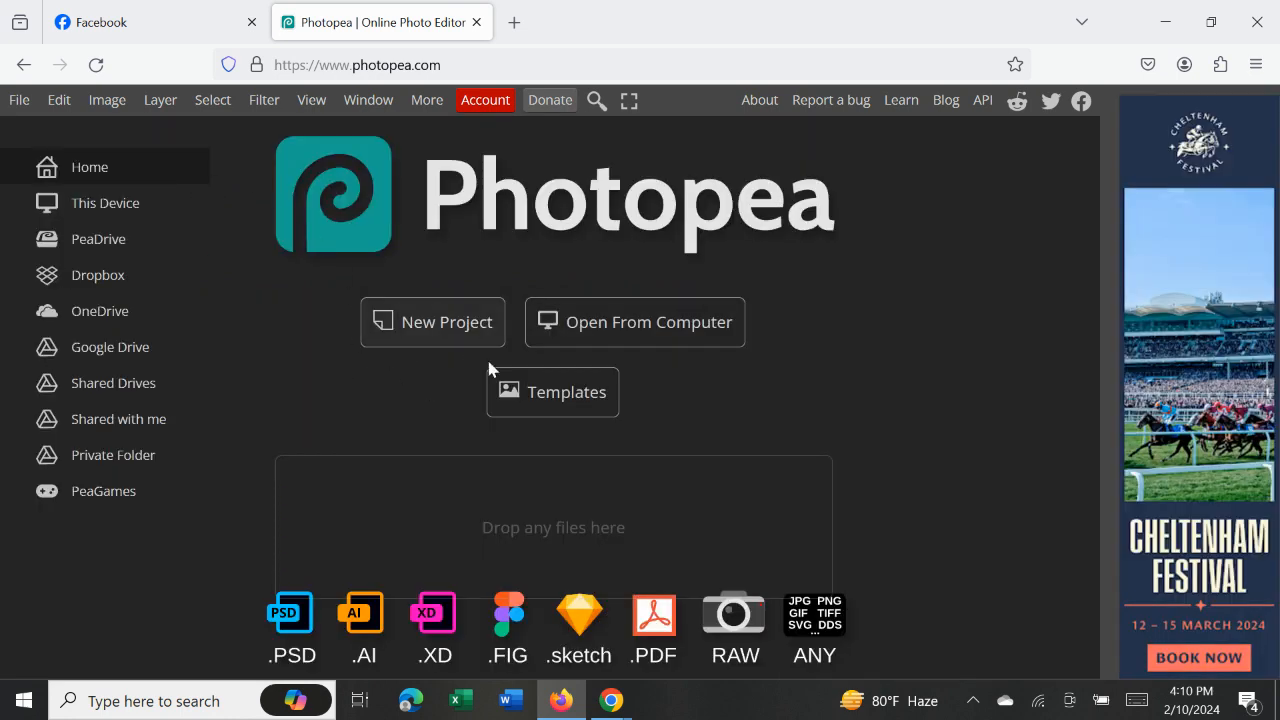
- Create a new 1280 × 769 pixel project at 100 DPI with the custom dark blue background
click(436, 318)
click(168, 229)
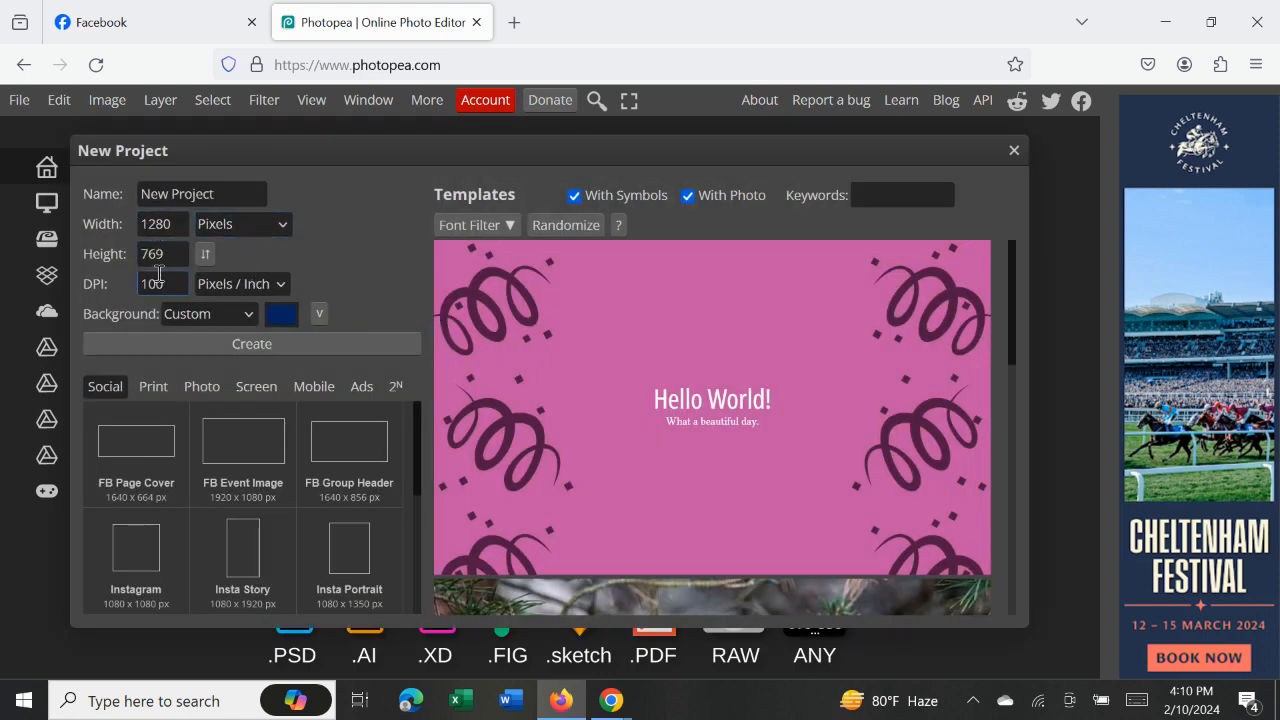
click(159, 262)
click(168, 288)
click(244, 322)
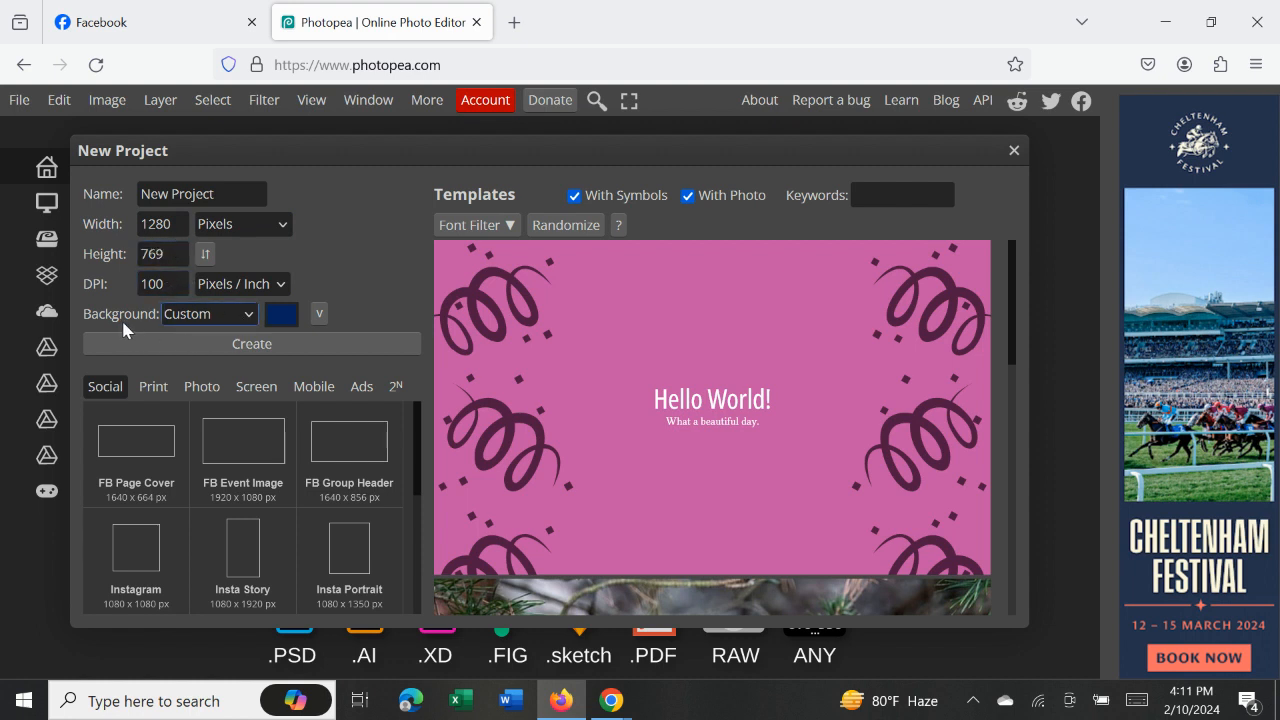
click(276, 319)
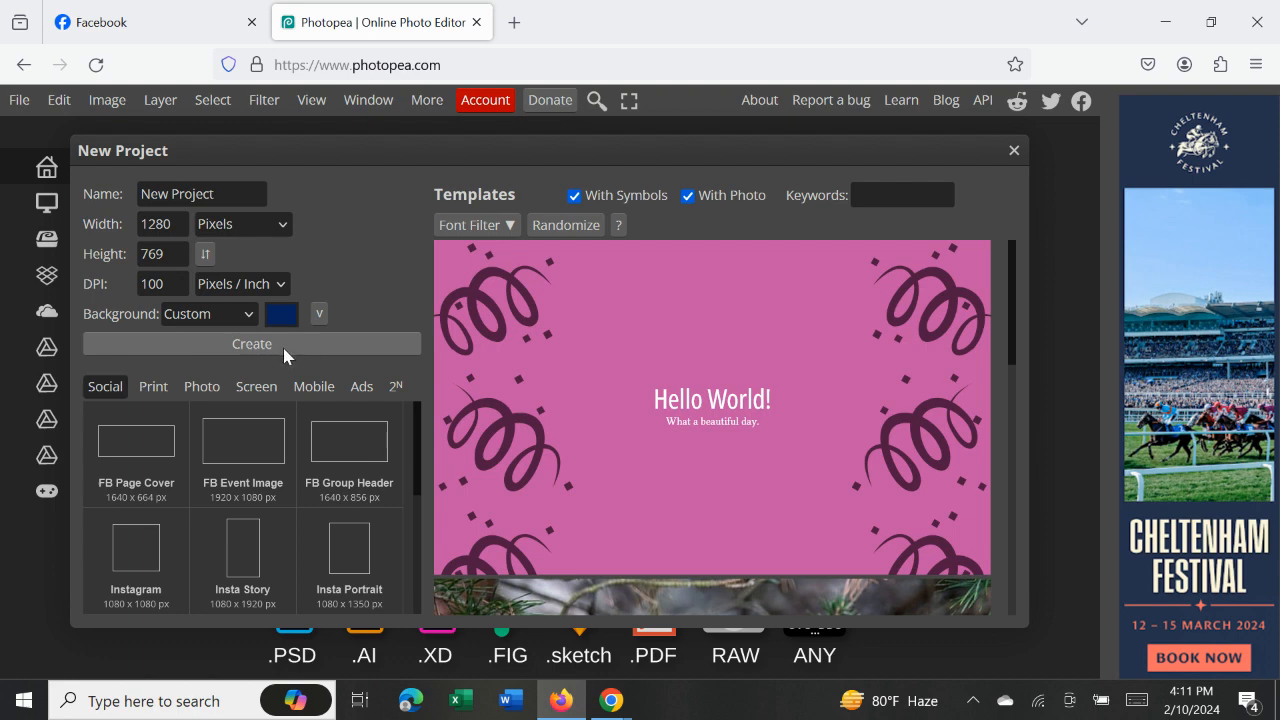
click(284, 350)
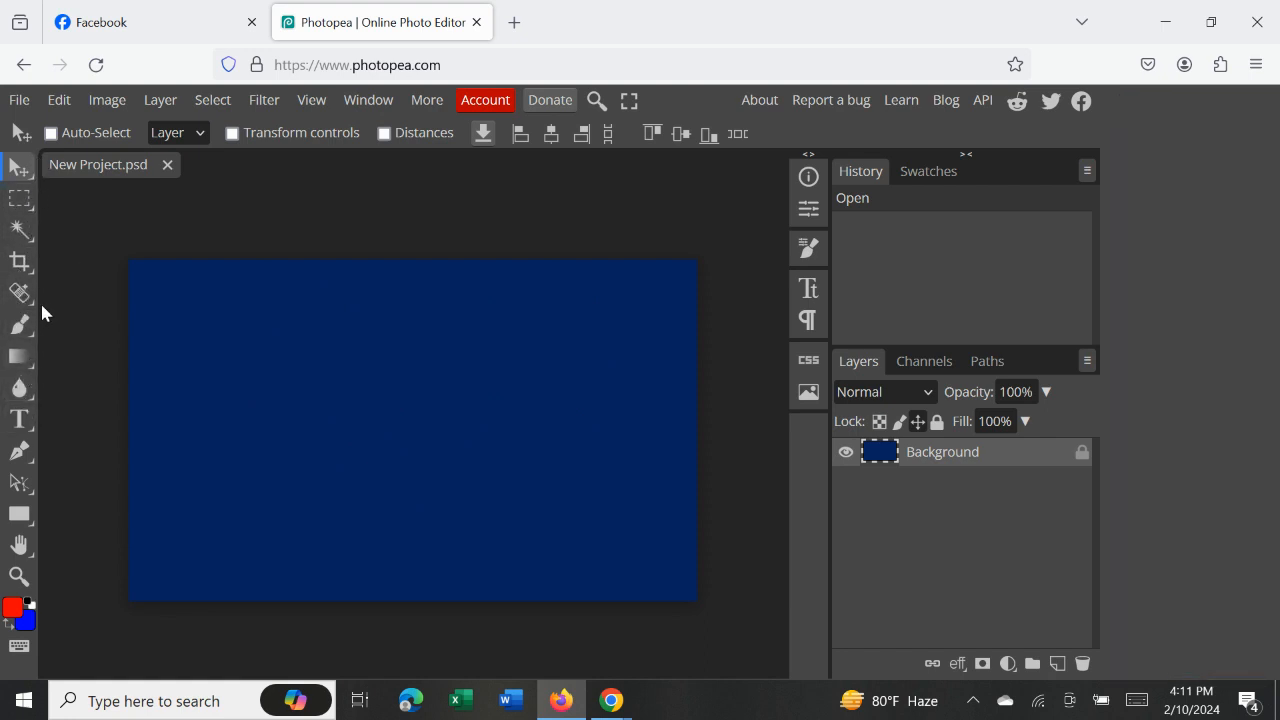
- Place the background-free portrait of the man in a black suit from the Downloads folder into the project
click(19, 100)
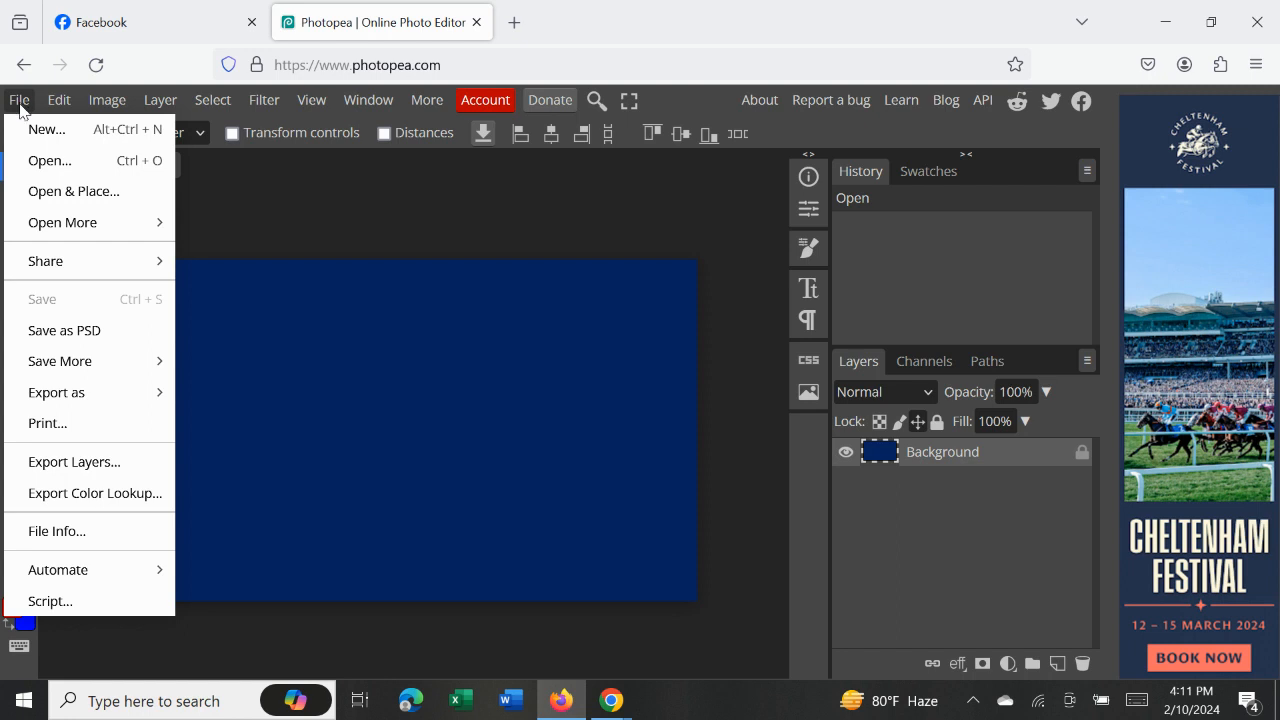
click(50, 191)
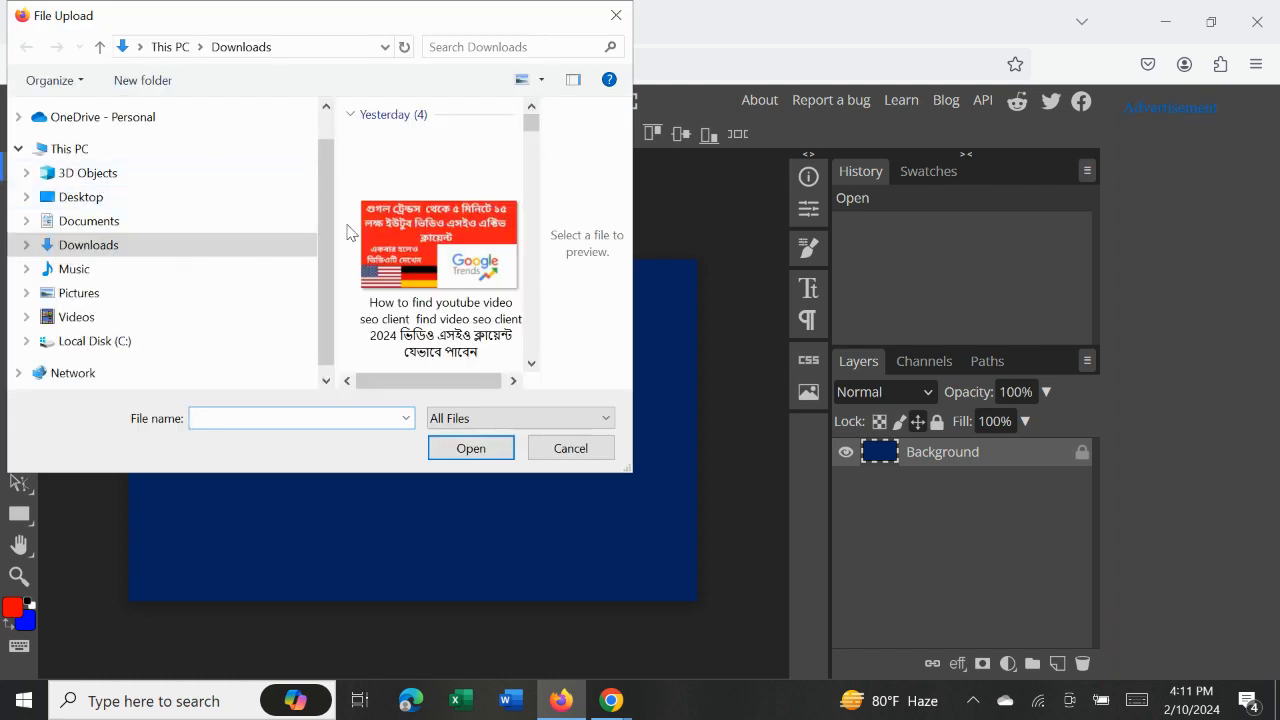
scroll(469, 278, down, 2)
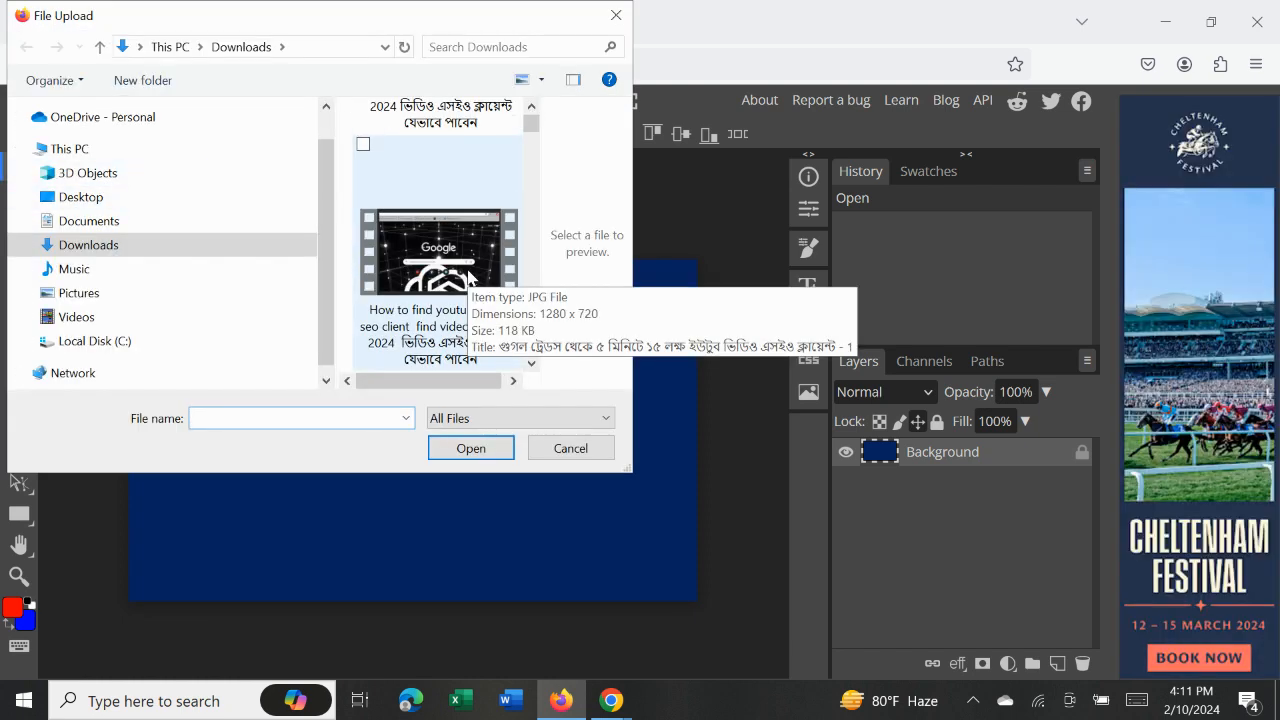
scroll(469, 278, down, 3)
scroll(469, 278, down, 5)
scroll(469, 278, down, 5)
scroll(469, 278, down, 5)
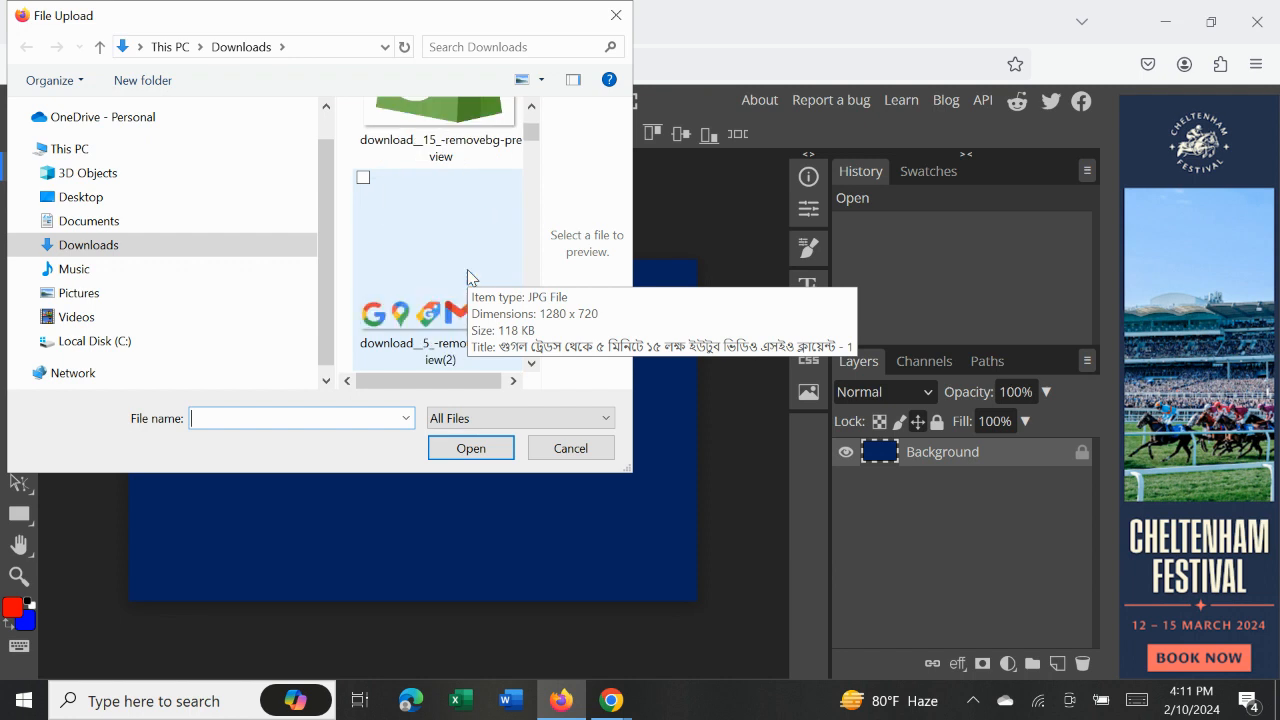
scroll(469, 278, up, 3)
scroll(469, 278, down, 2)
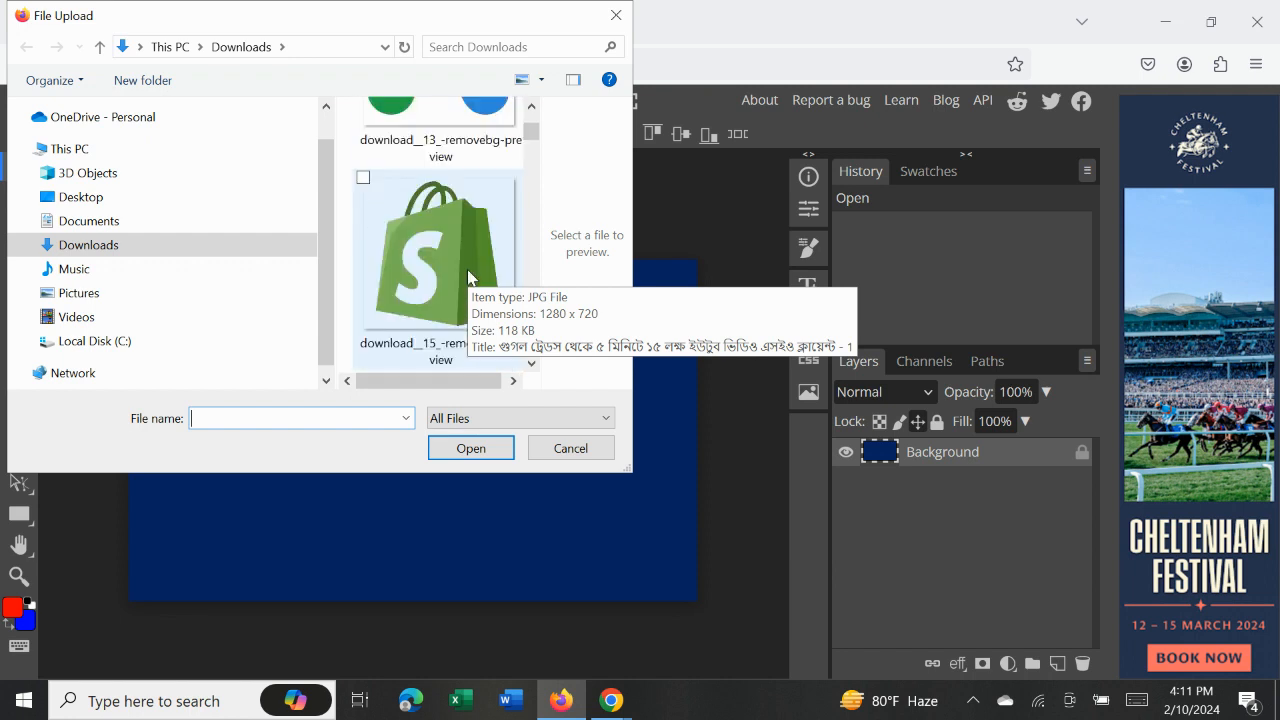
scroll(470, 260, up, 5)
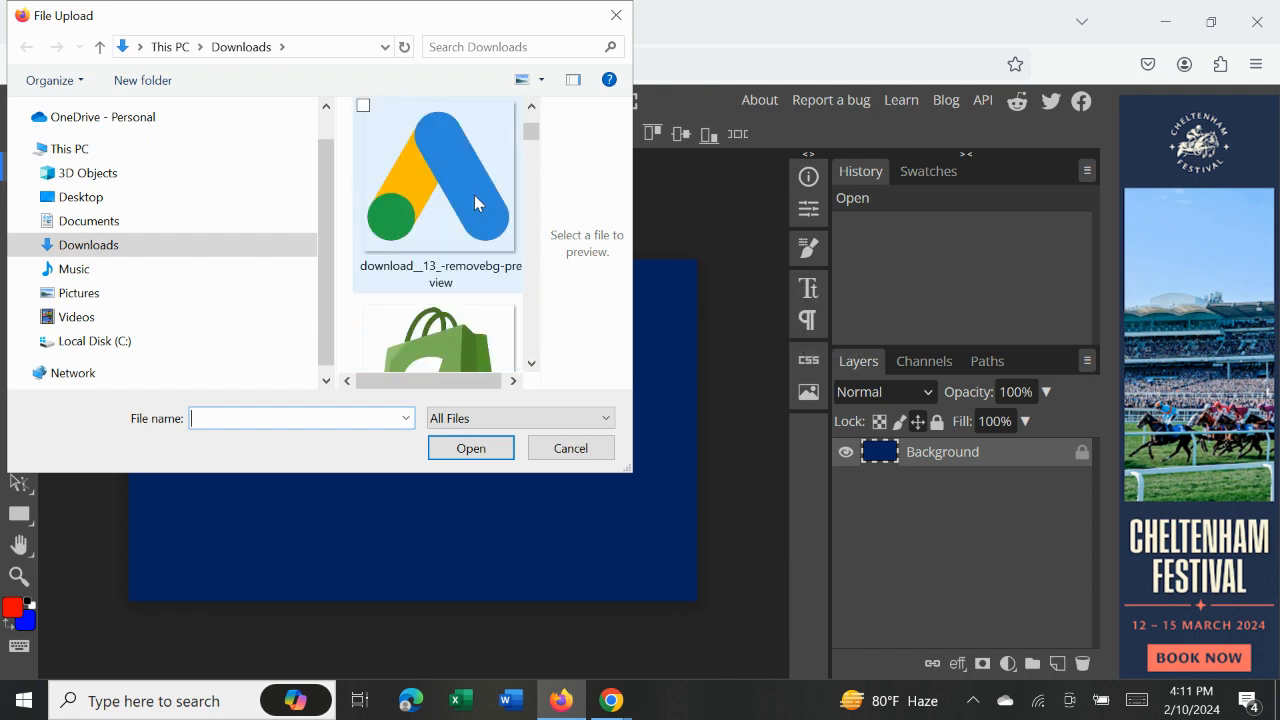
scroll(474, 203, down, 10)
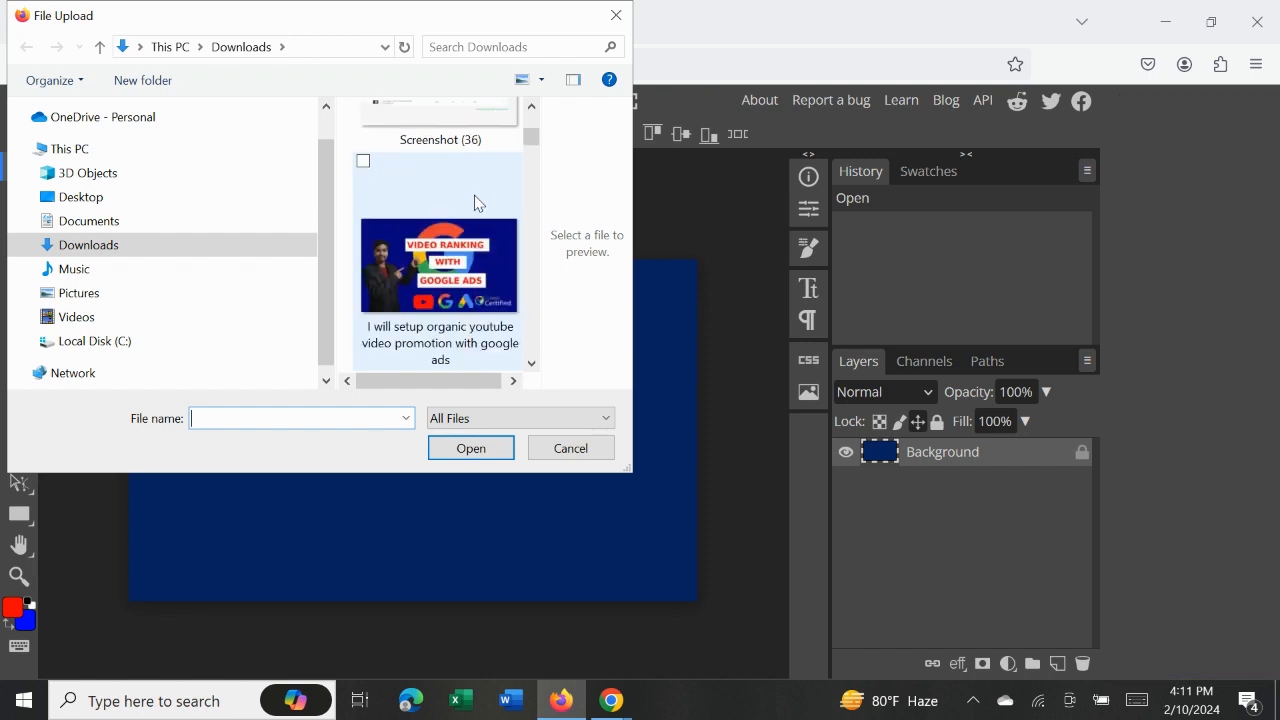
scroll(475, 203, up, 2)
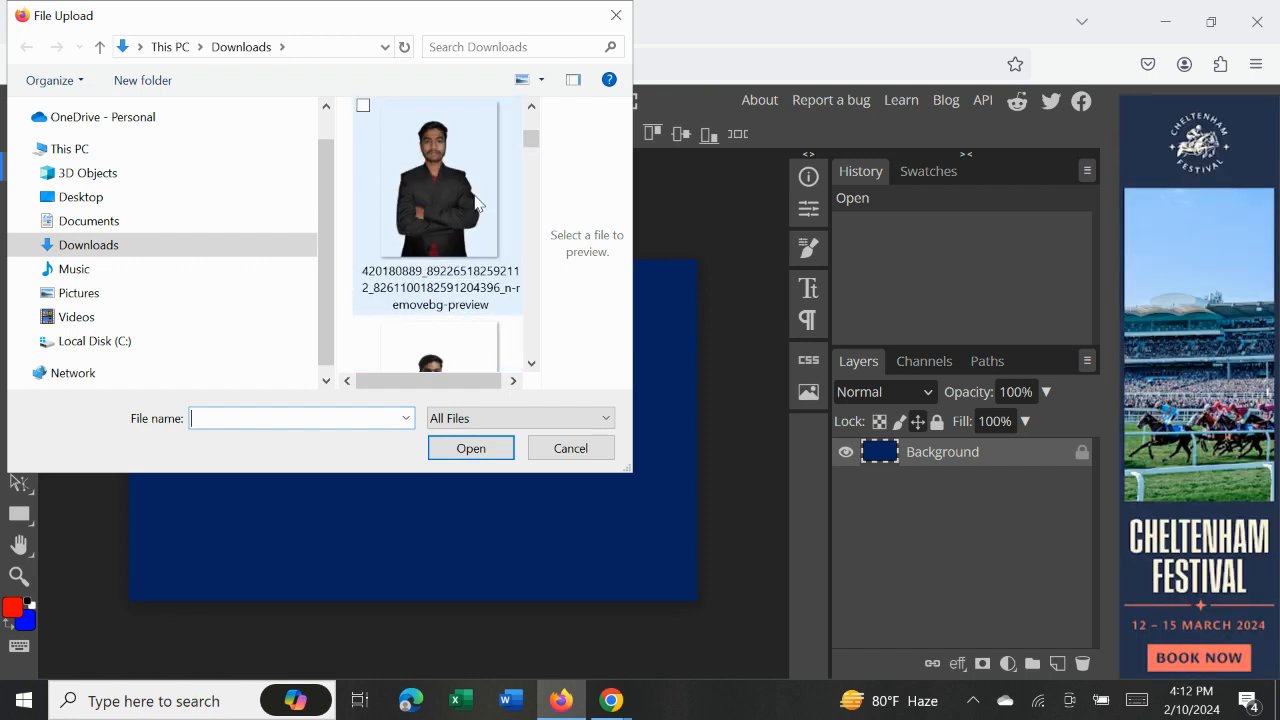
click(476, 203)
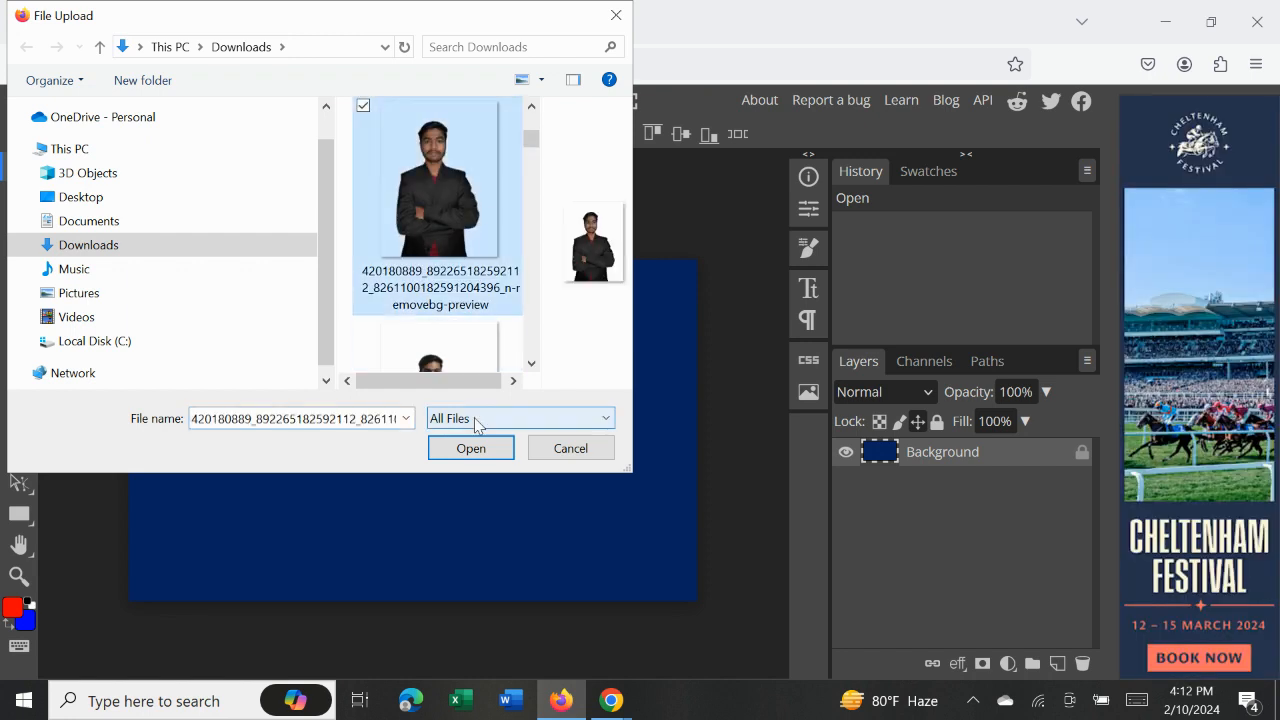
click(471, 448)
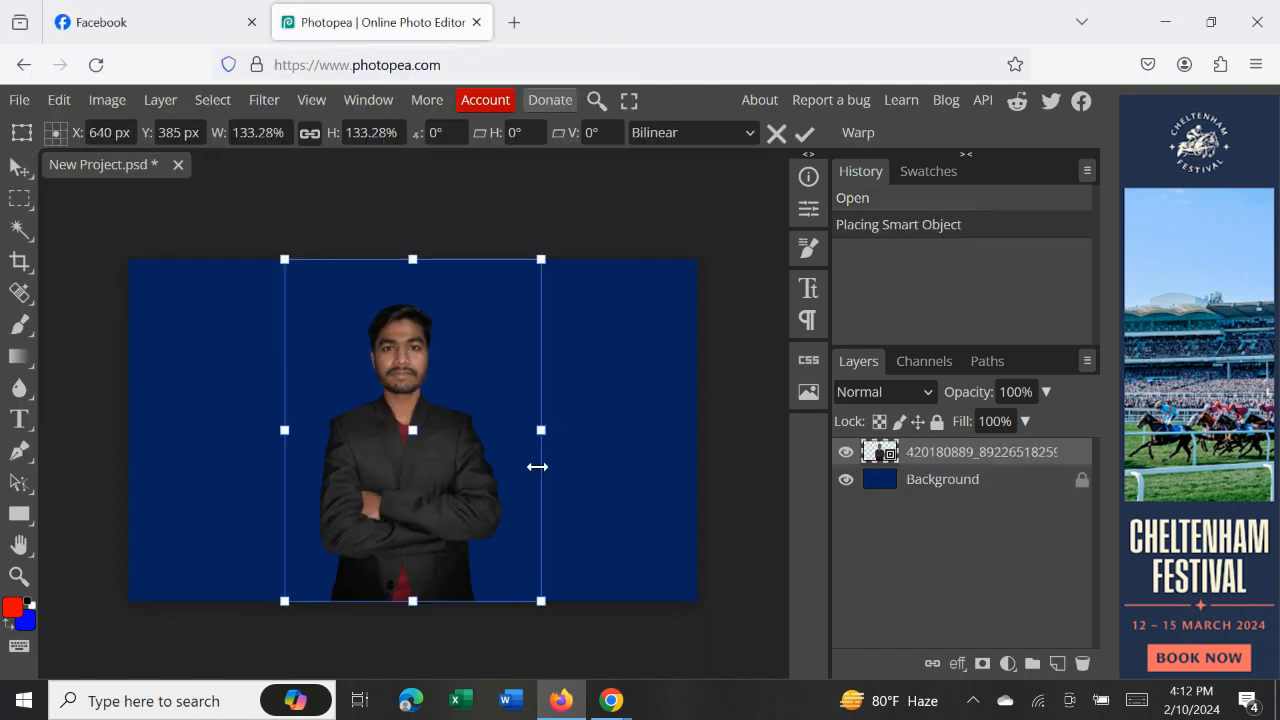
- Scale the portrait to about 147%, align it with the right edge of the canvas and apply the transform
drag(391, 462, 606, 465)
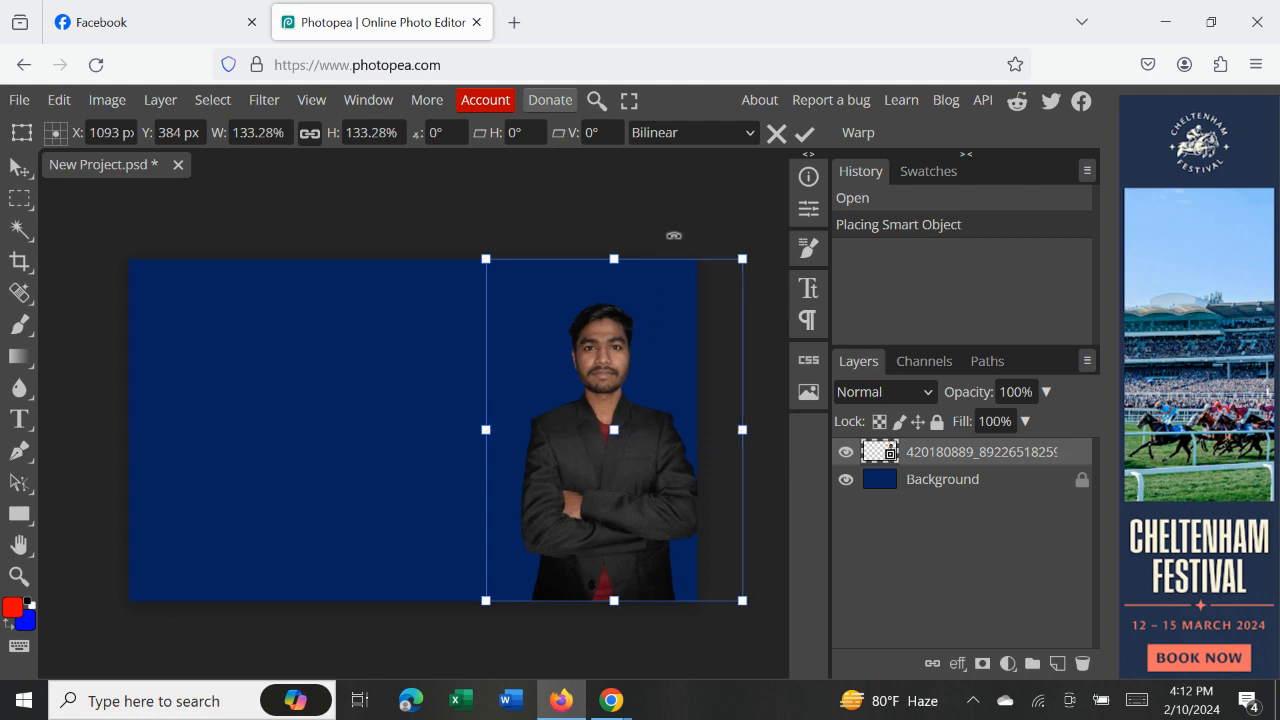
drag(609, 253, 600, 197)
drag(463, 198, 541, 323)
drag(615, 458, 587, 464)
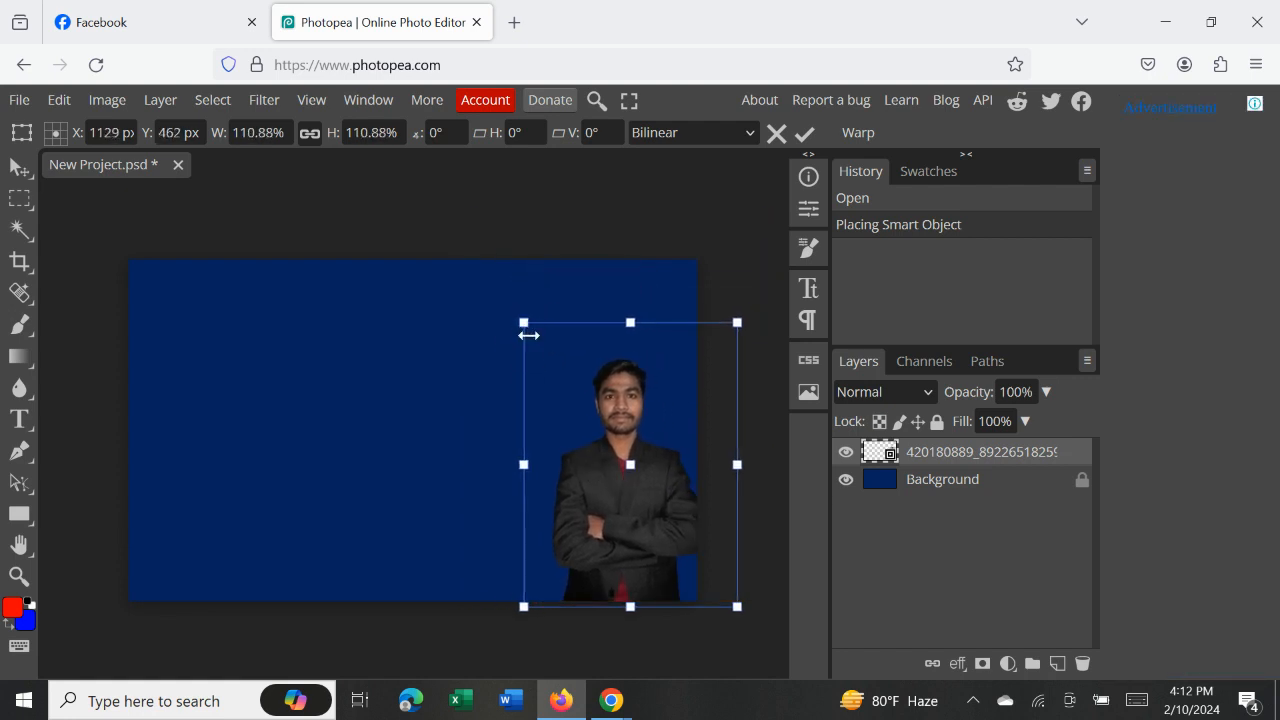
drag(527, 333, 443, 326)
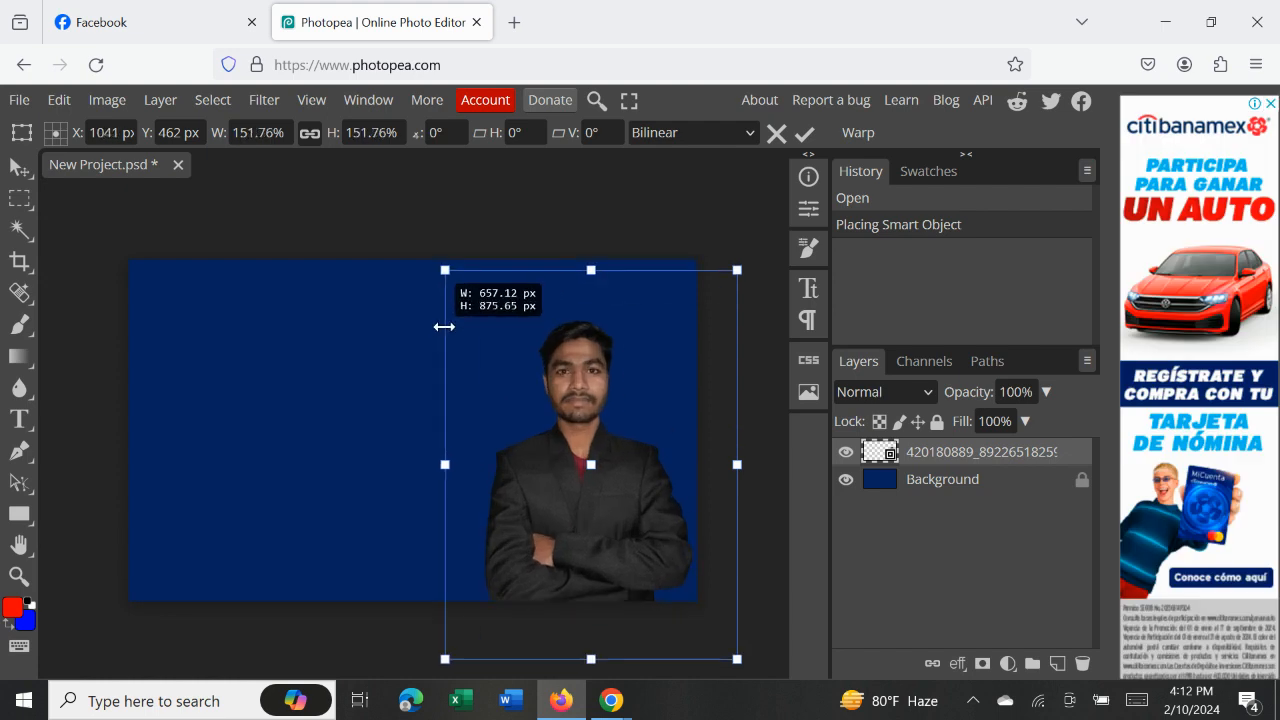
drag(588, 514, 604, 445)
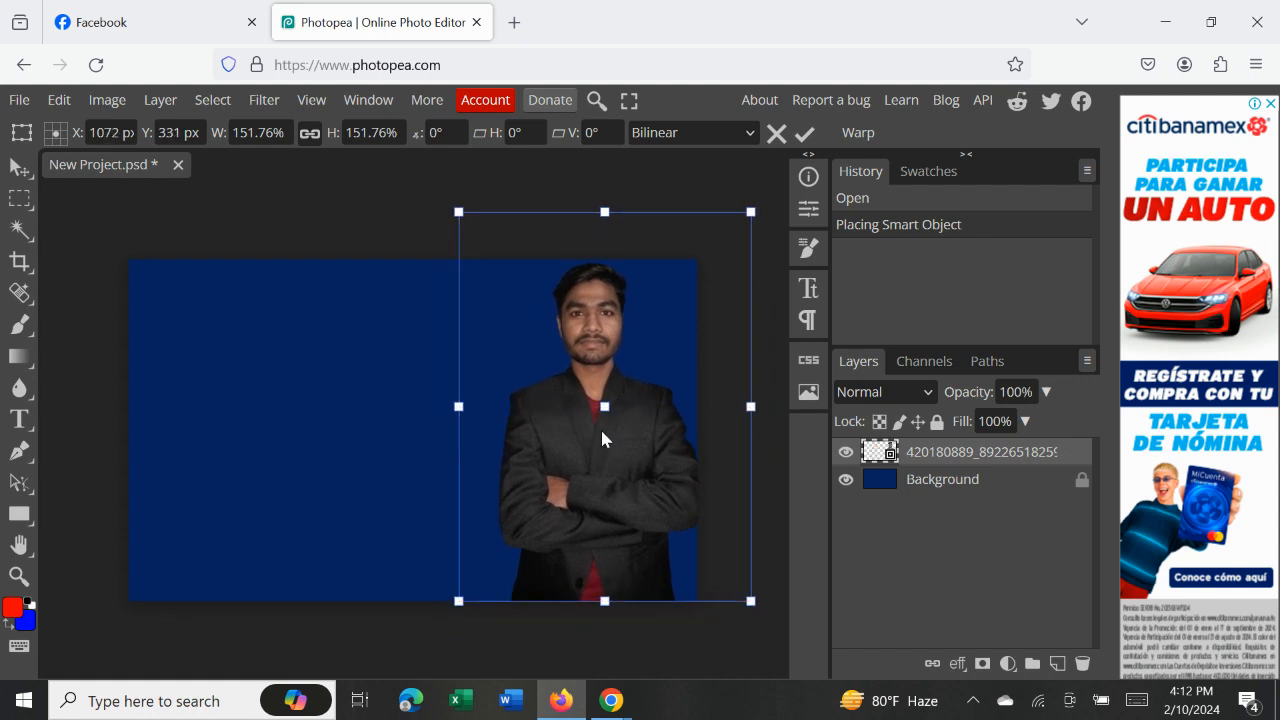
drag(459, 210, 465, 226)
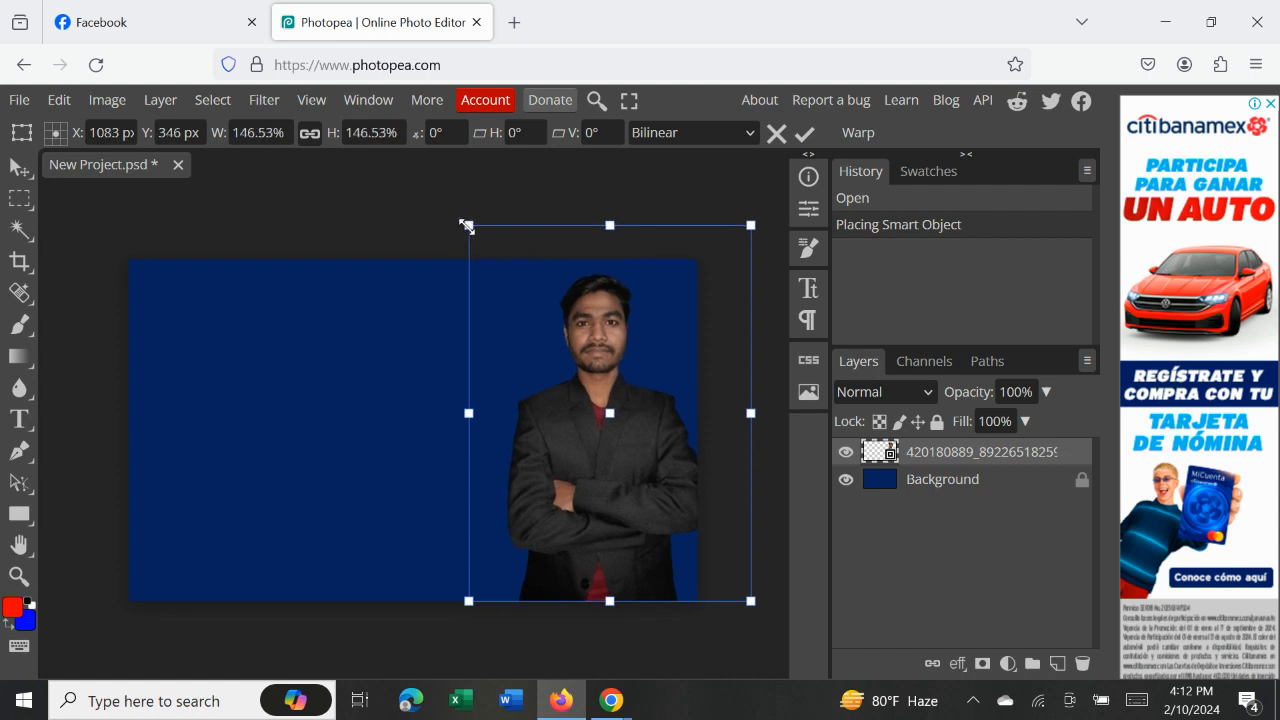
mouse_move(666, 407)
mouse_down()
mouse_move(648, 409)
mouse_move(659, 407)
mouse_up()
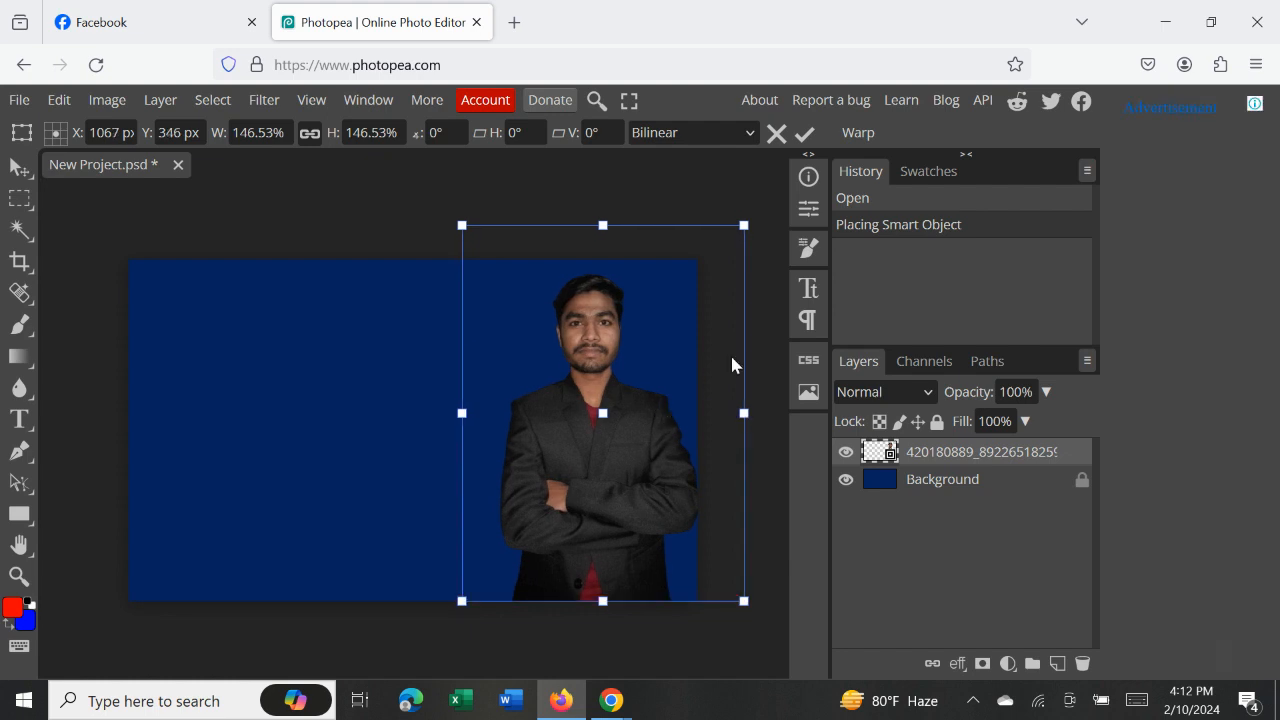
click(804, 134)
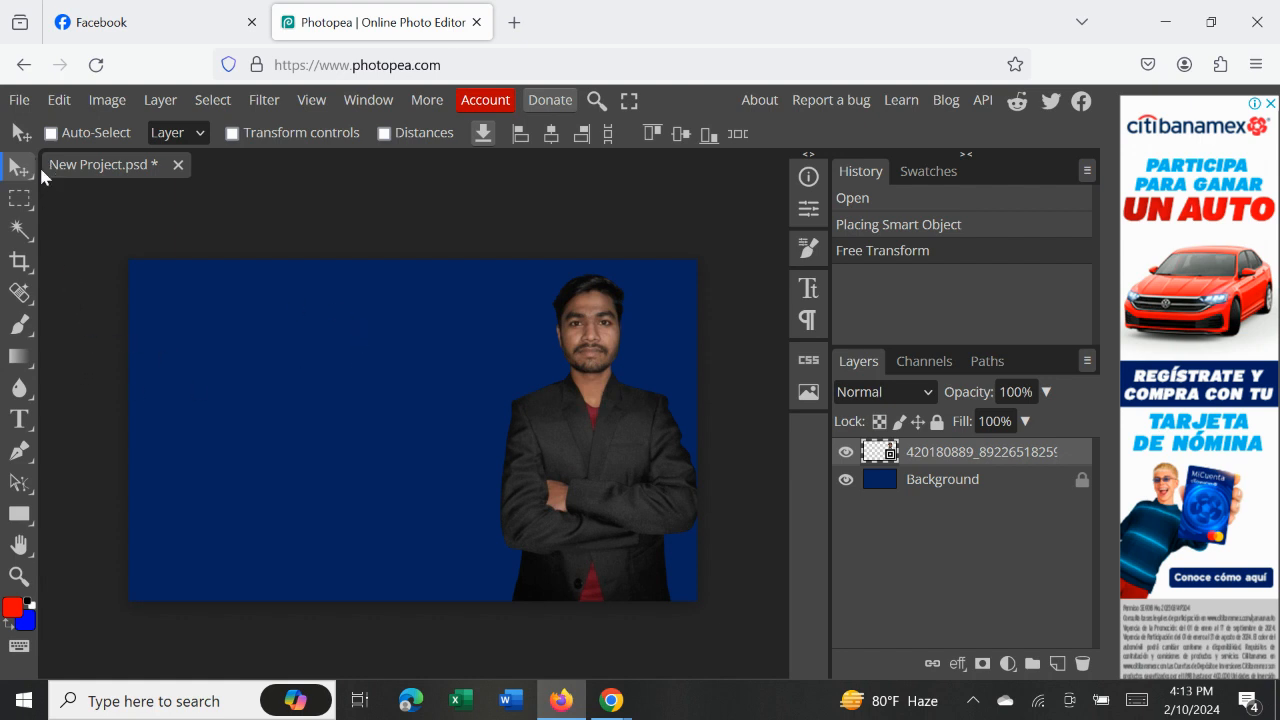
click(17, 102)
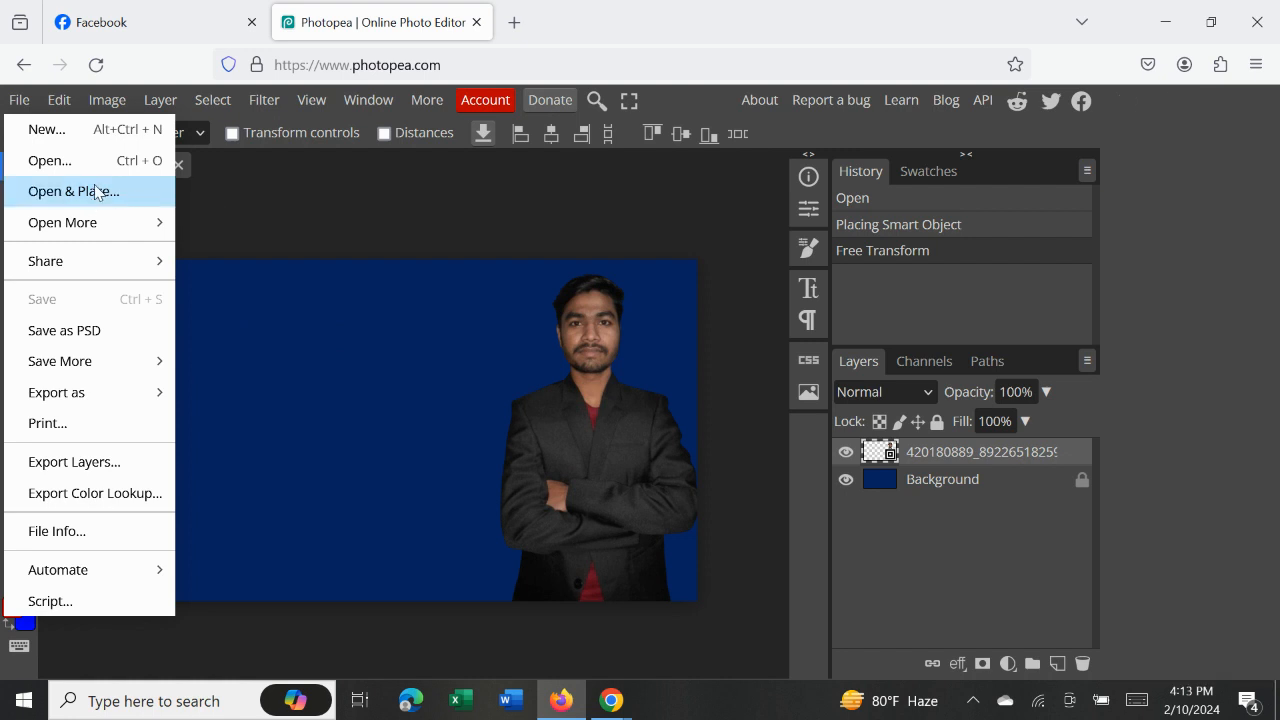
click(221, 200)
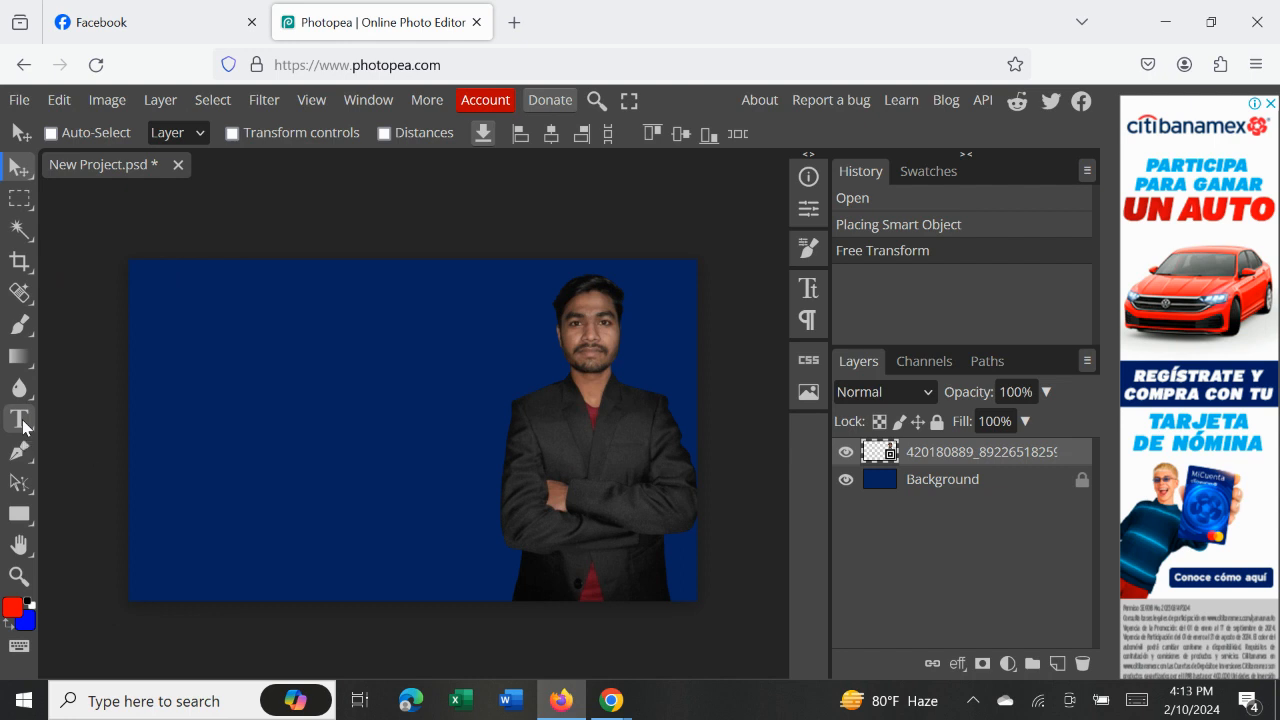
- Start a horizontal text in the upper-left area of the canvas with the Type tool at 80 px
click(20, 420)
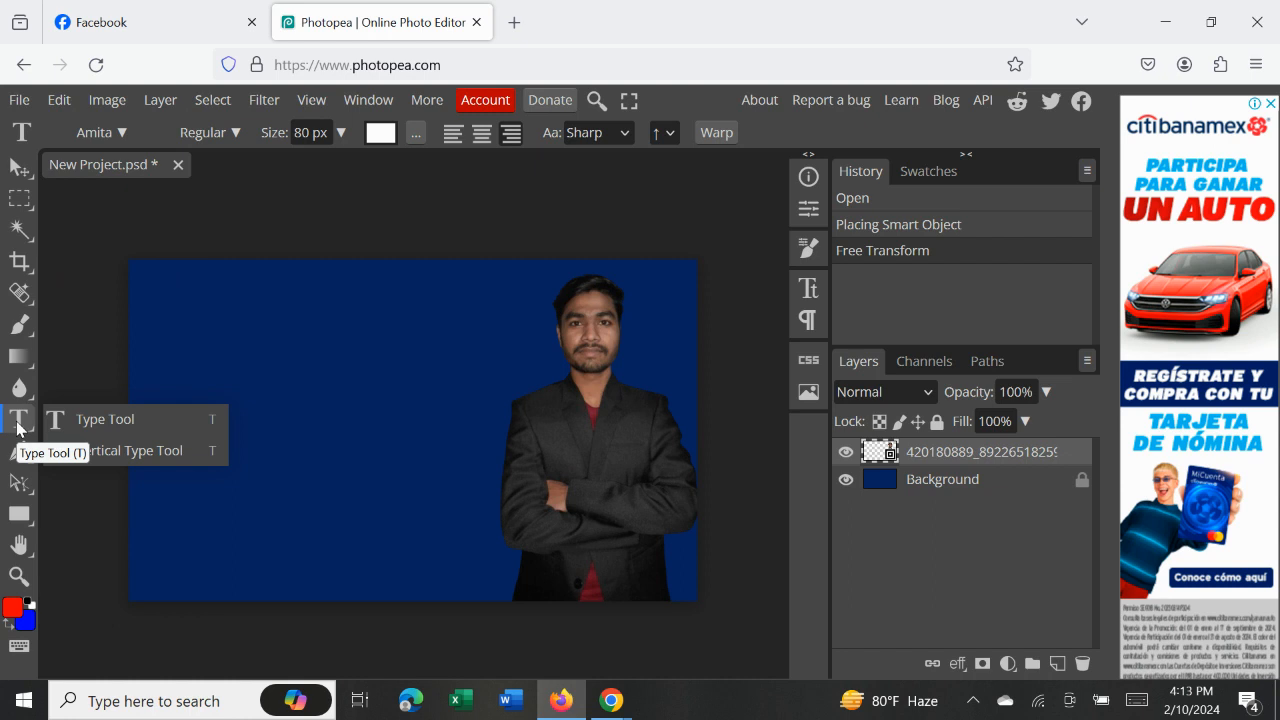
click(131, 420)
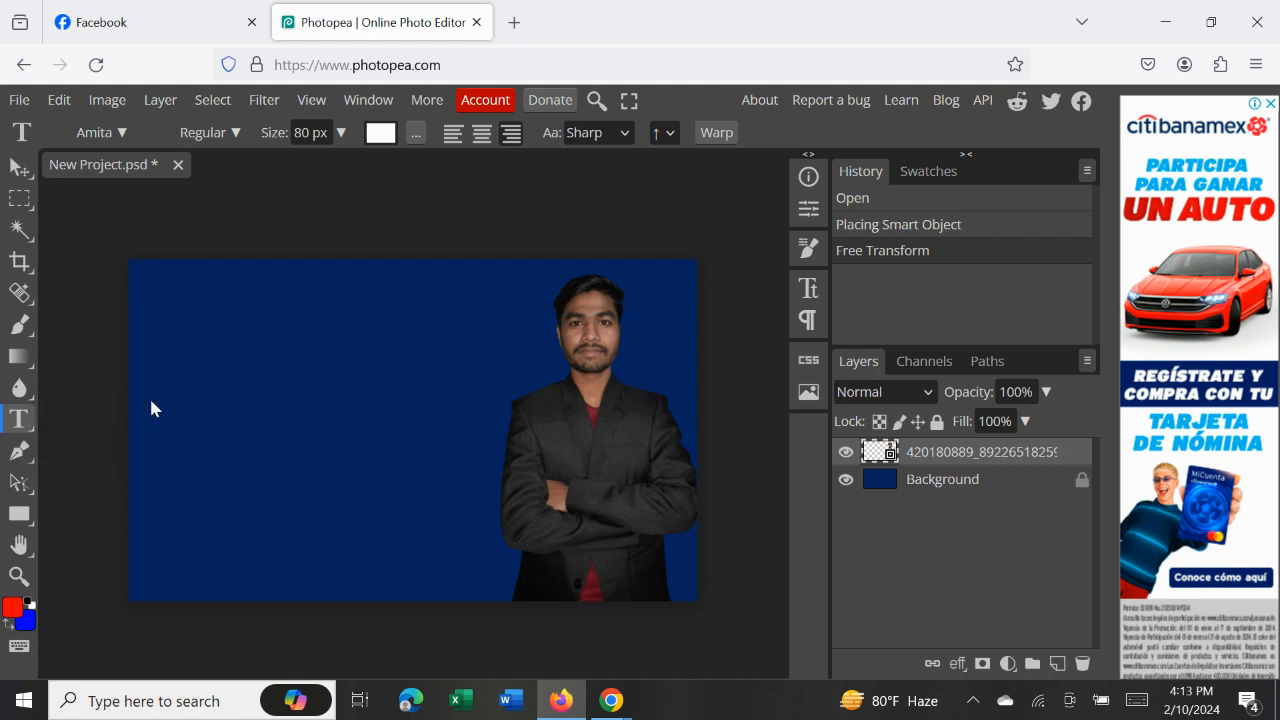
click(273, 335)
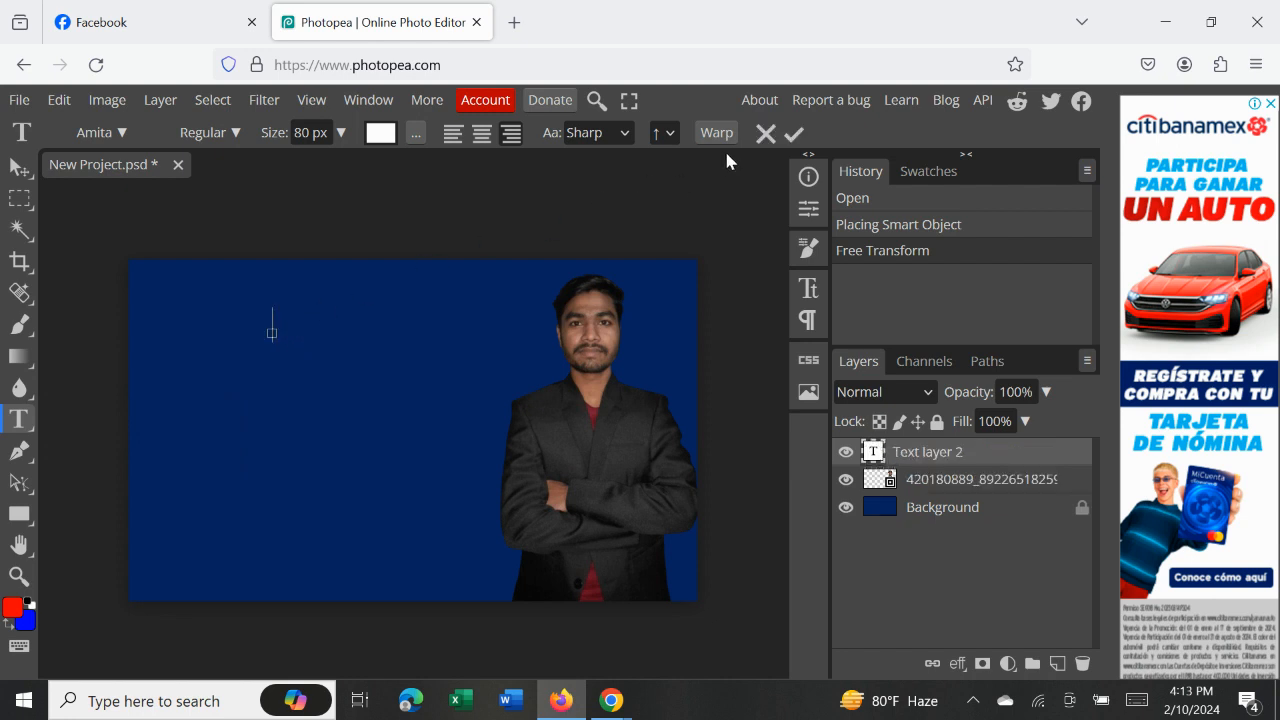
click(766, 134)
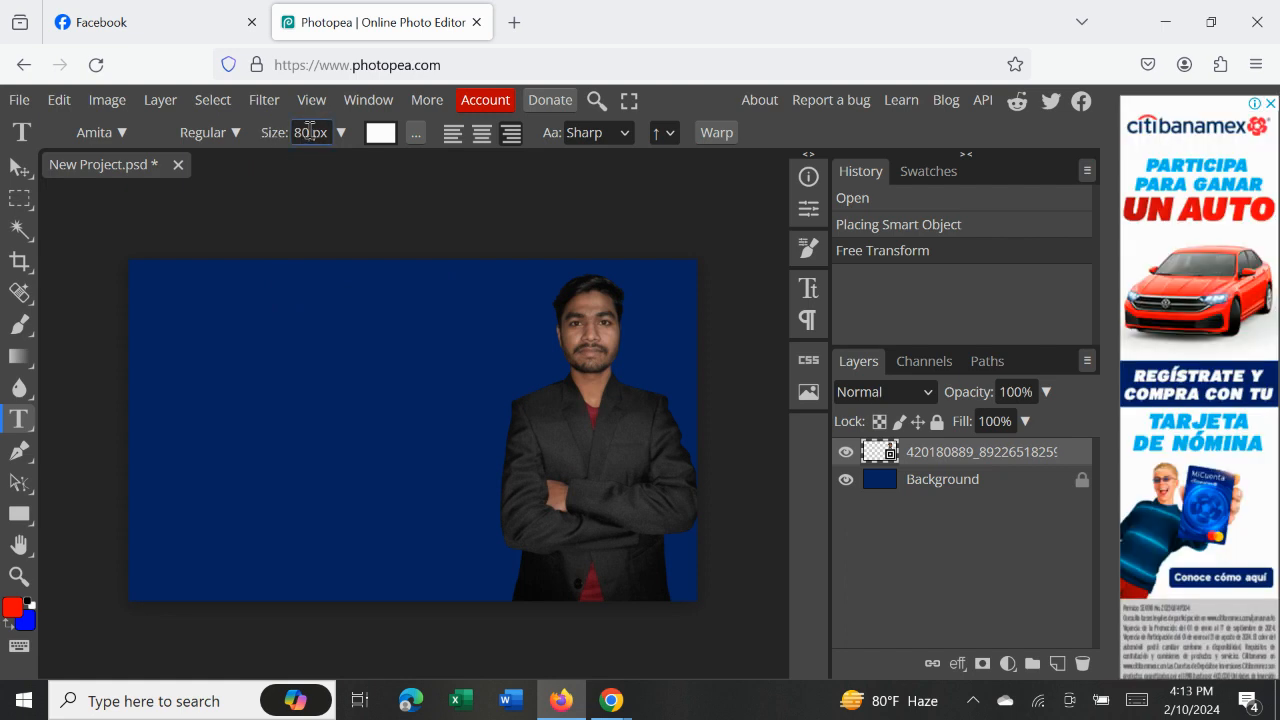
key(BackSpace)
key(BackSpace)
text(80)
click(262, 316)
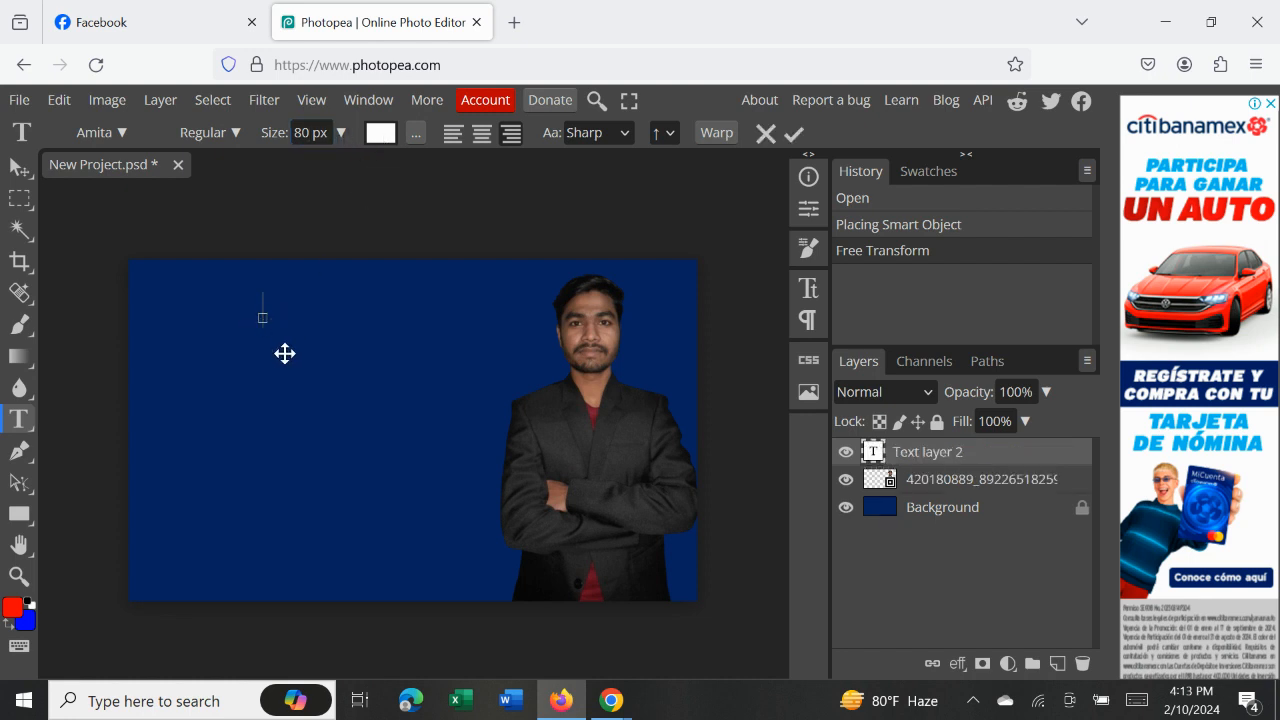
- Clear the trial letters, switch the Amita font style to Bold and commit the empty text layer
text(sh)
key(BackSpace)
key(BackSpace)
click(235, 133)
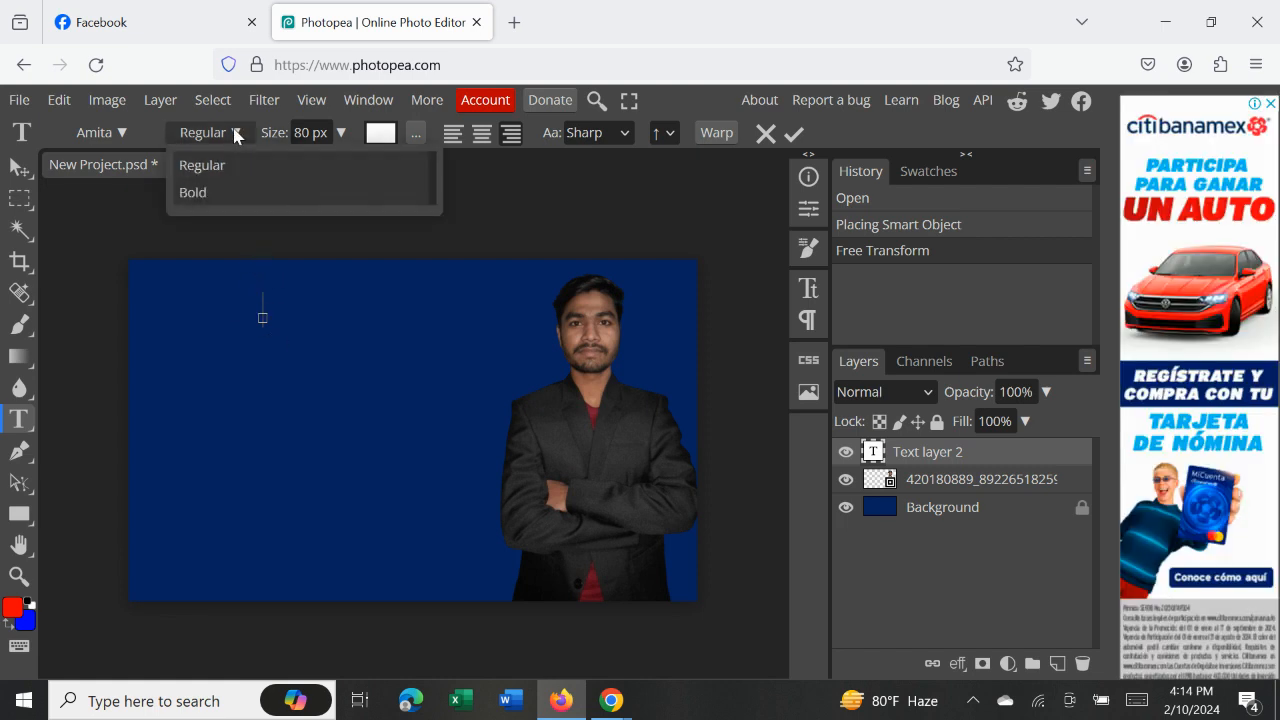
click(212, 190)
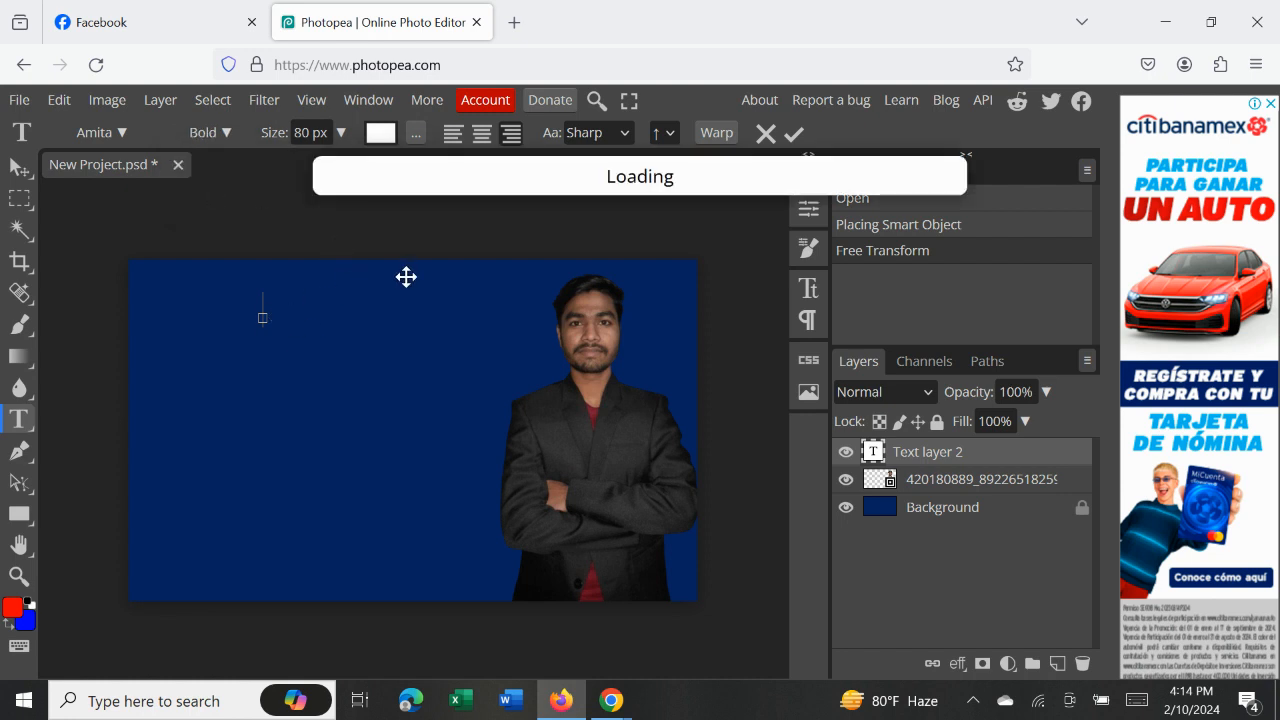
click(794, 134)
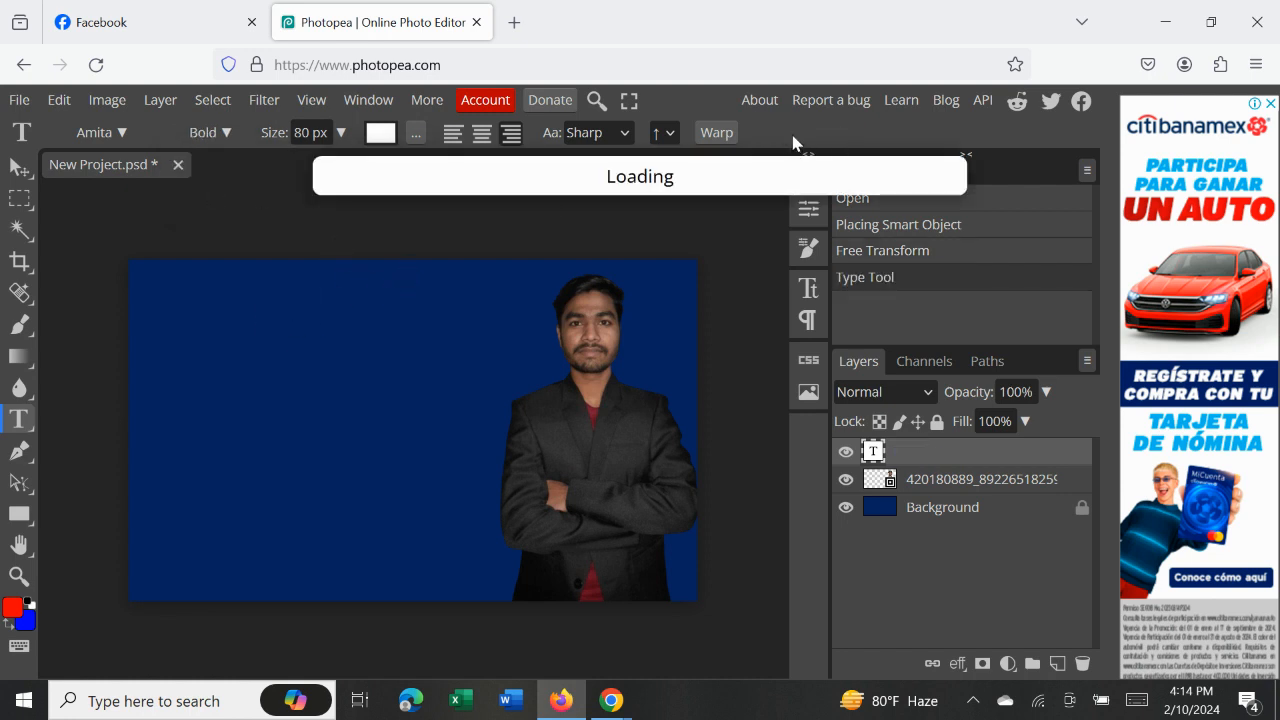
- Start a new text layer in the upper-left area of the canvas, trying the word "shopi" and clearing it again
click(261, 318)
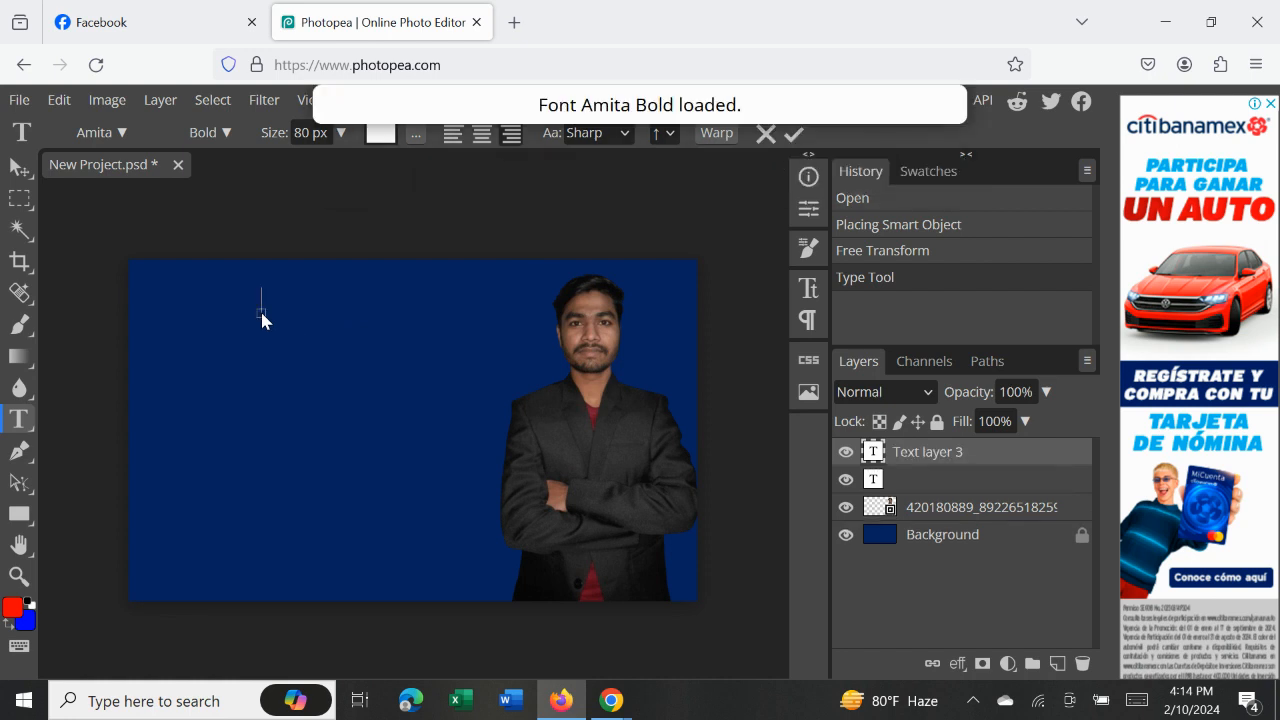
text(shopi)
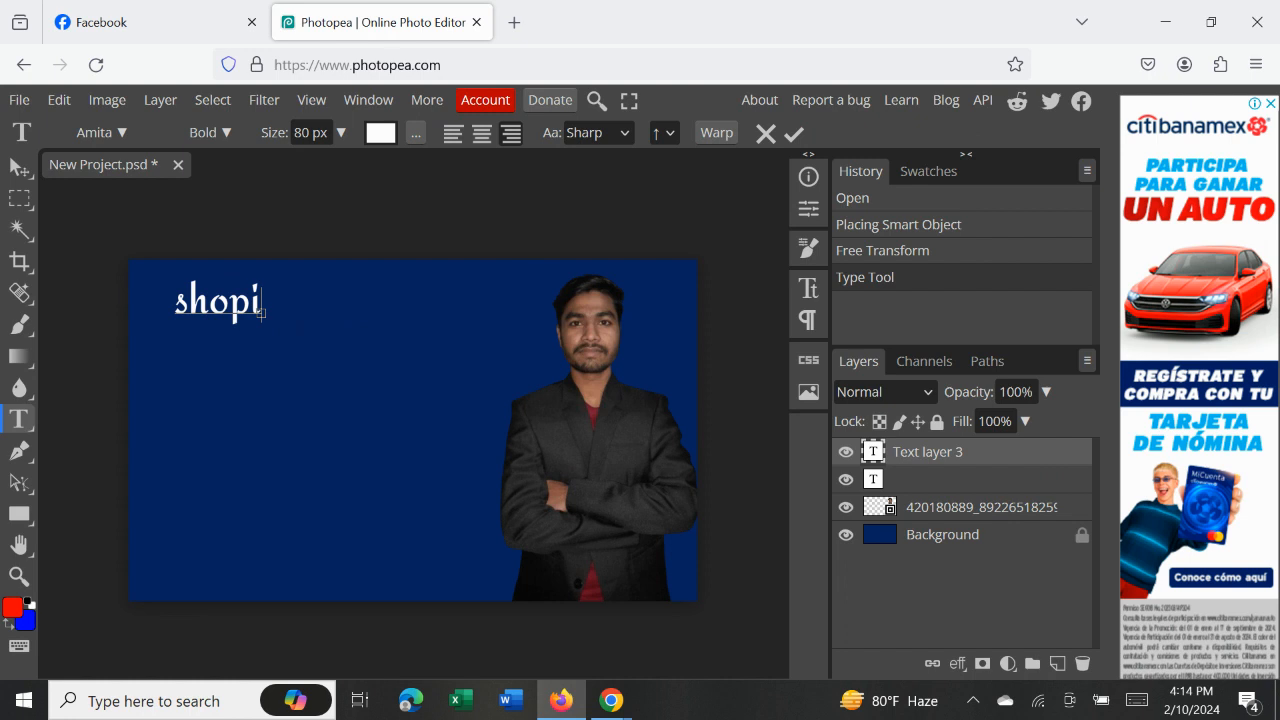
key(BackSpace)
key(BackSpace)
key(BackSpace)
key(BackSpace)
key(BackSpace)
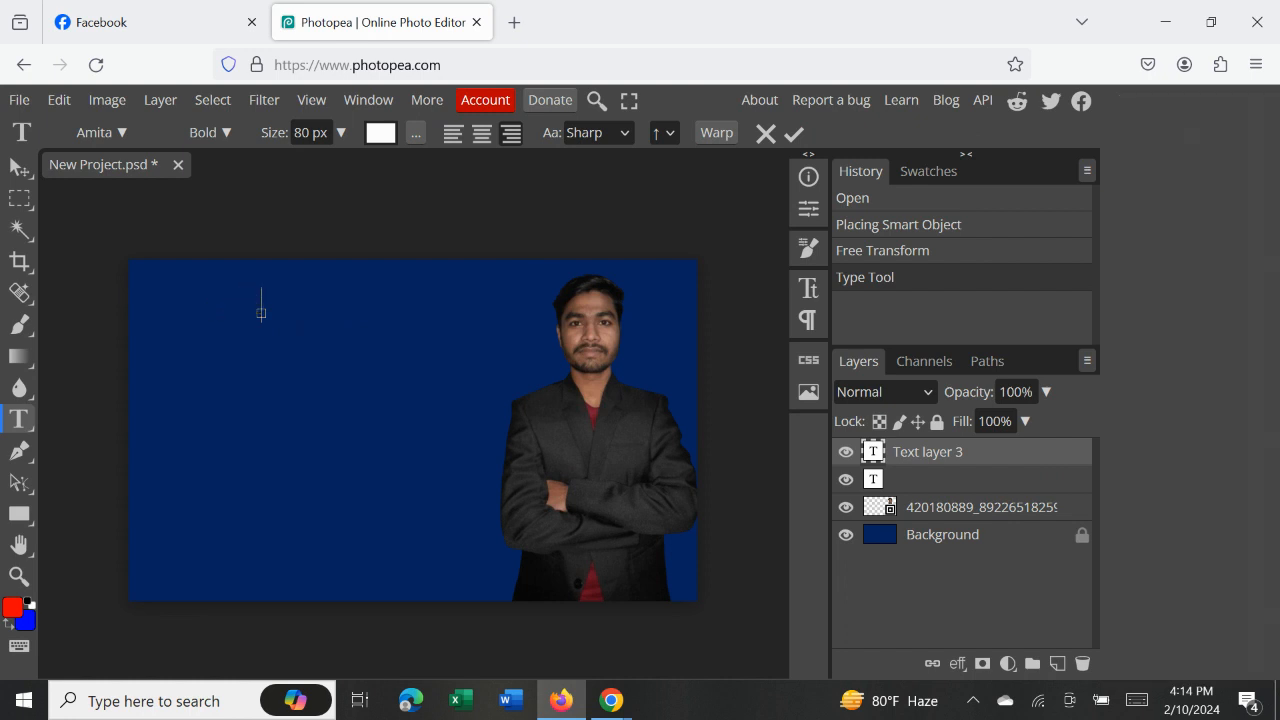
- Set the font of the new text layer to Acknowledgement
click(122, 131)
scroll(150, 349, up, 5)
scroll(150, 349, up, 15)
scroll(150, 348, down, 10)
scroll(150, 348, up, 10)
scroll(150, 349, down, 2)
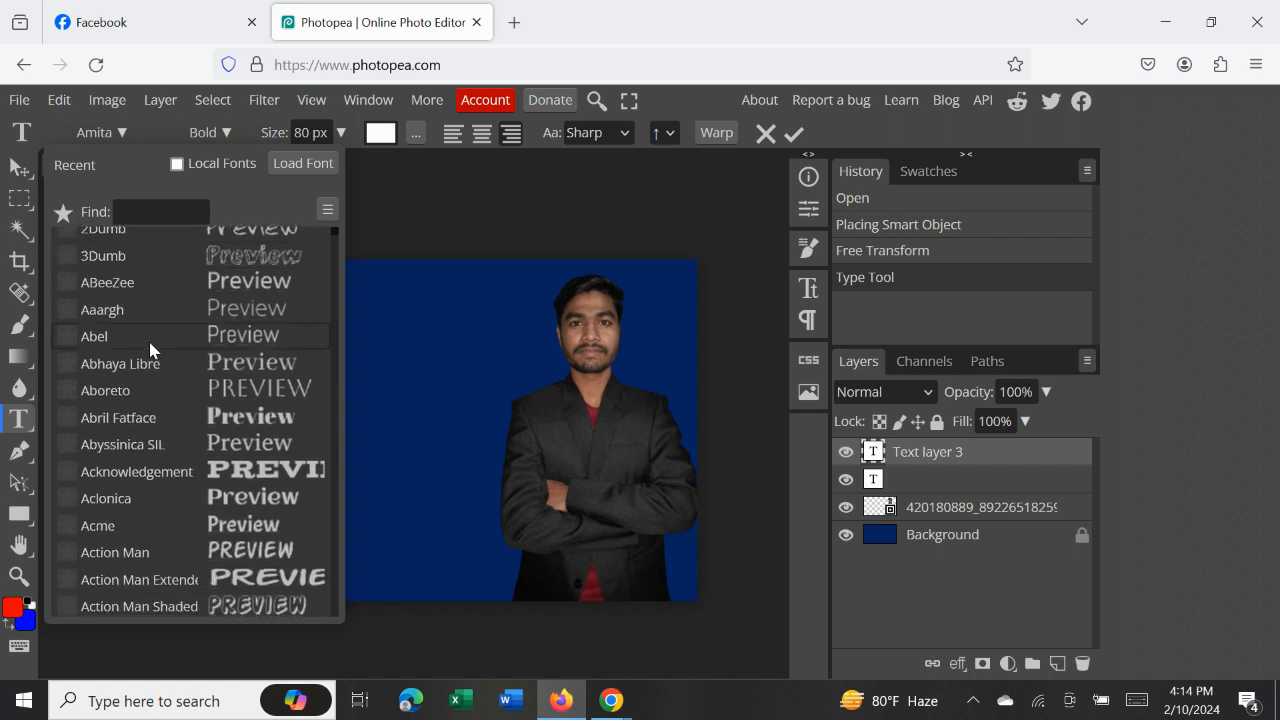
click(208, 469)
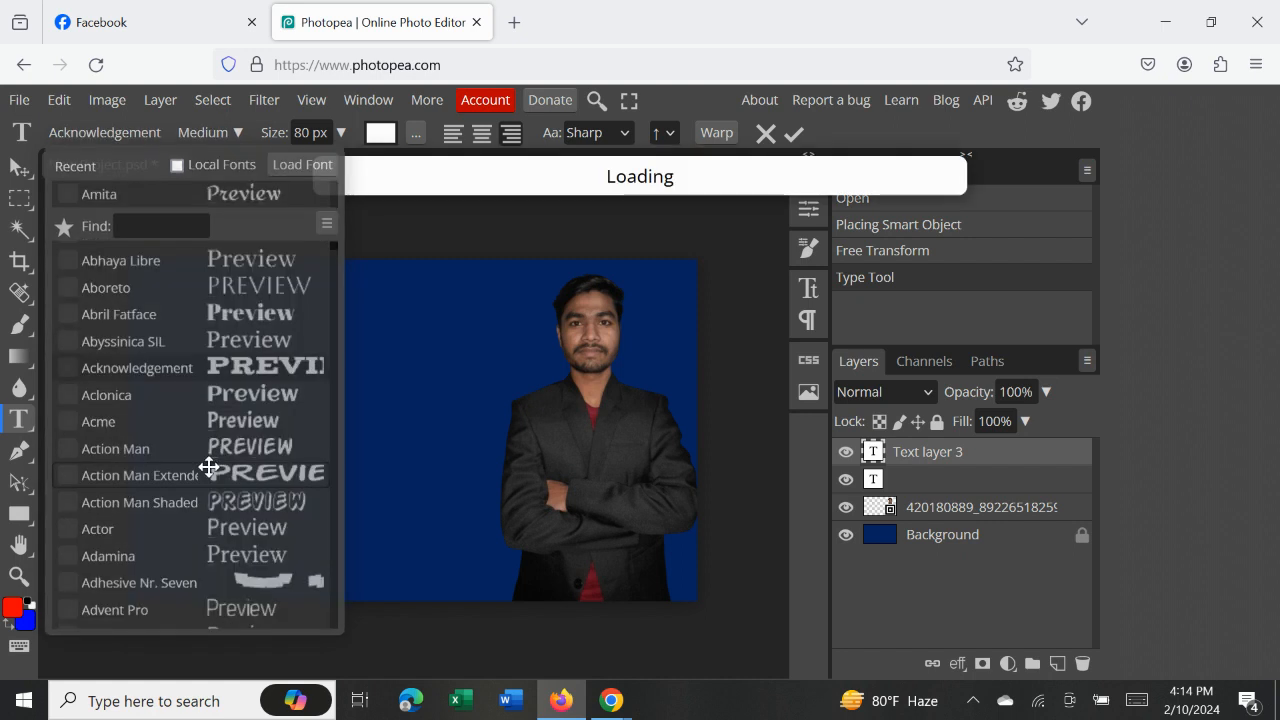
- Enter the title SHOPIFY and shift it right and slightly down so the whole word fits on the canvas
text(S)
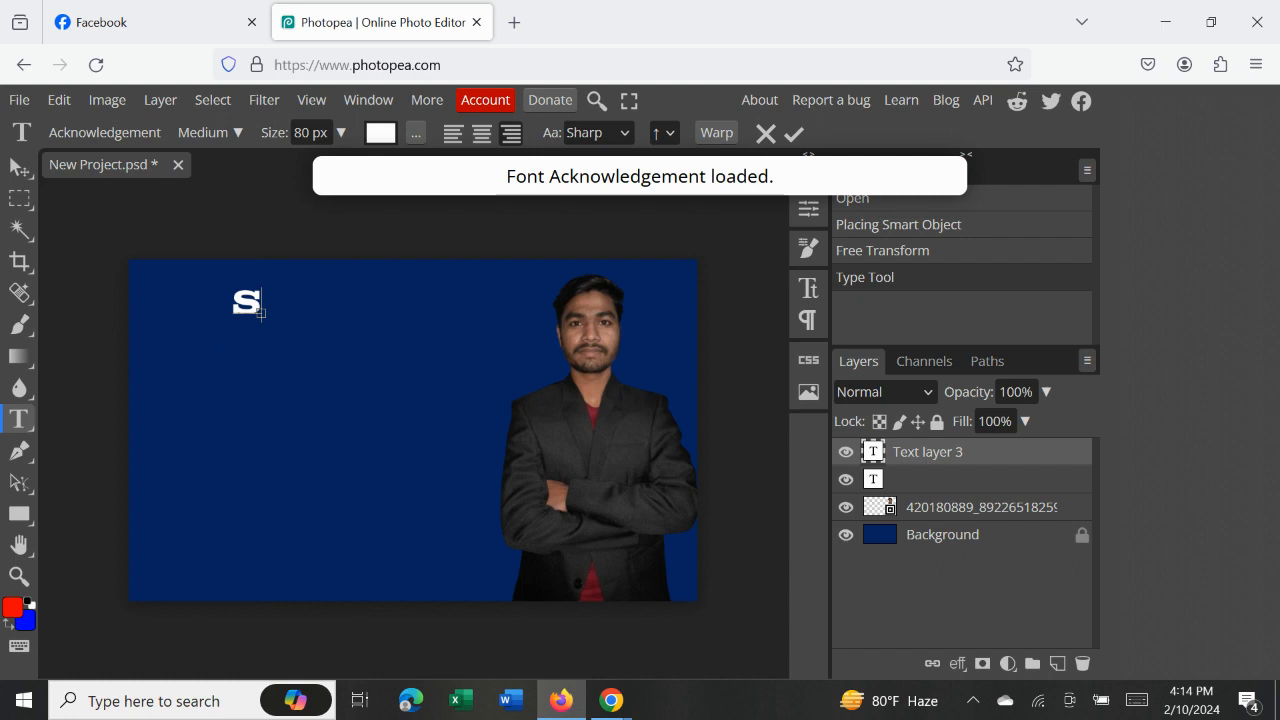
text(HOPI)
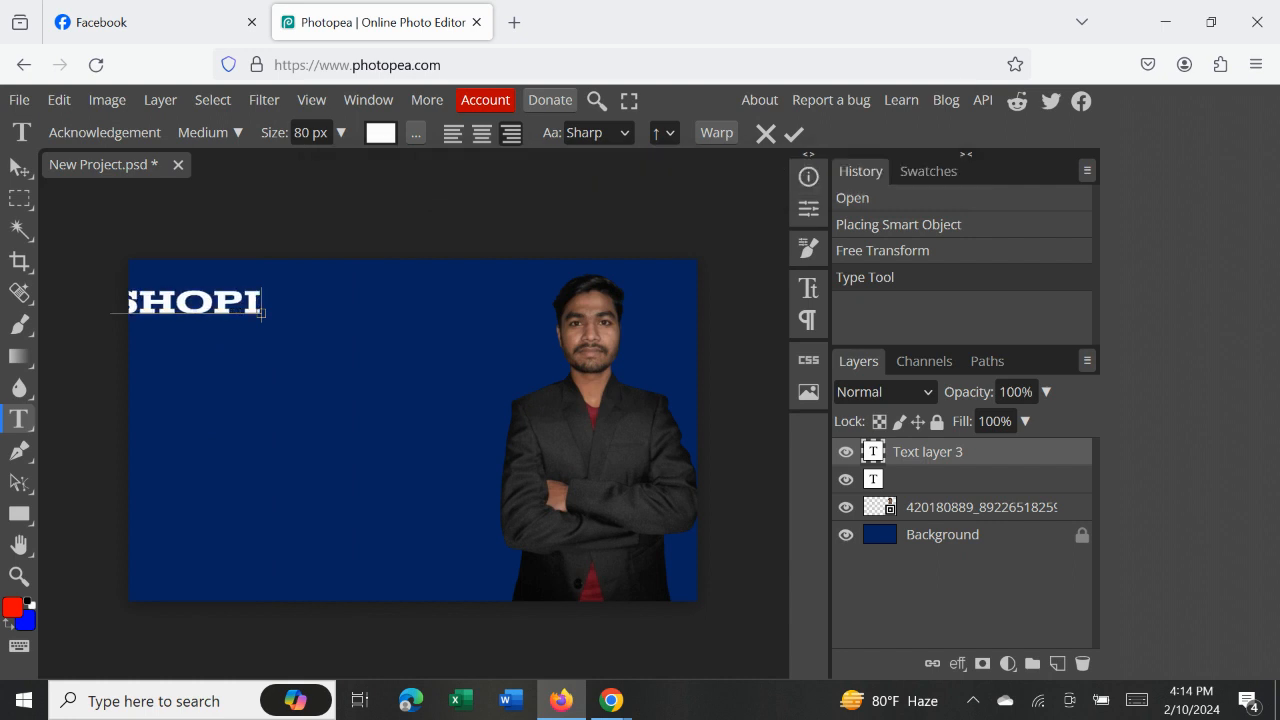
text(FY)
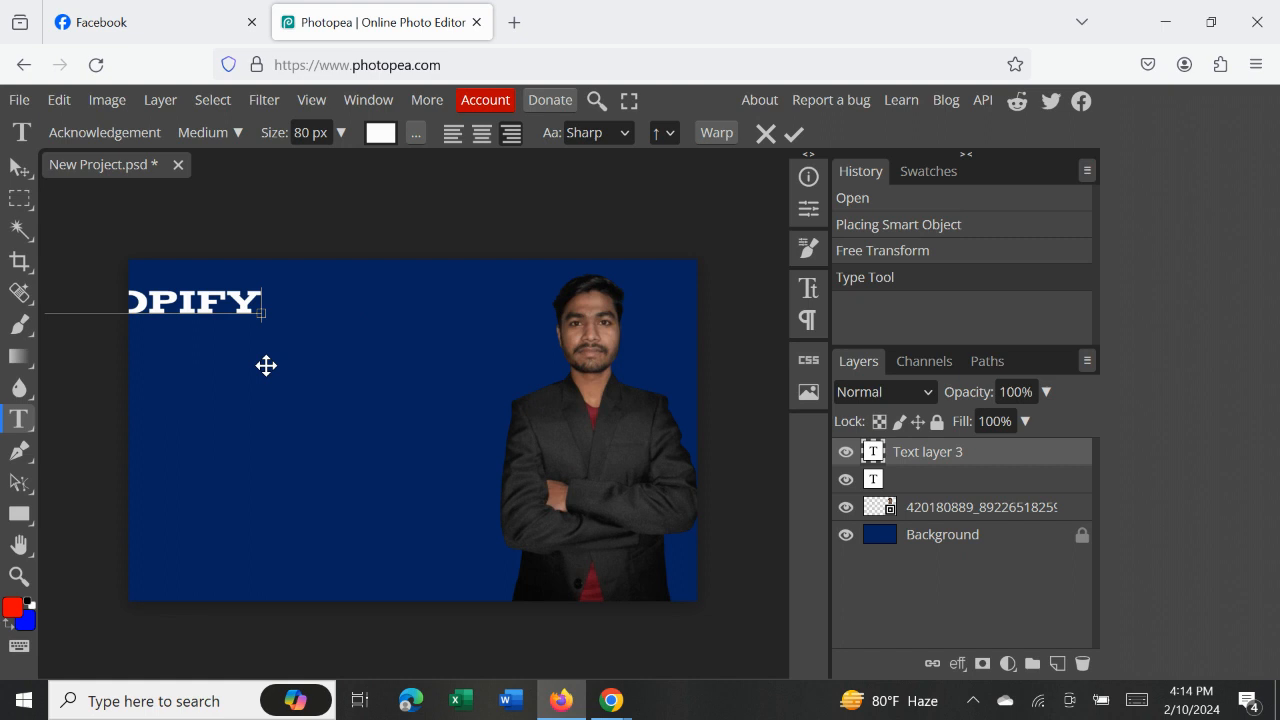
drag(266, 366, 397, 386)
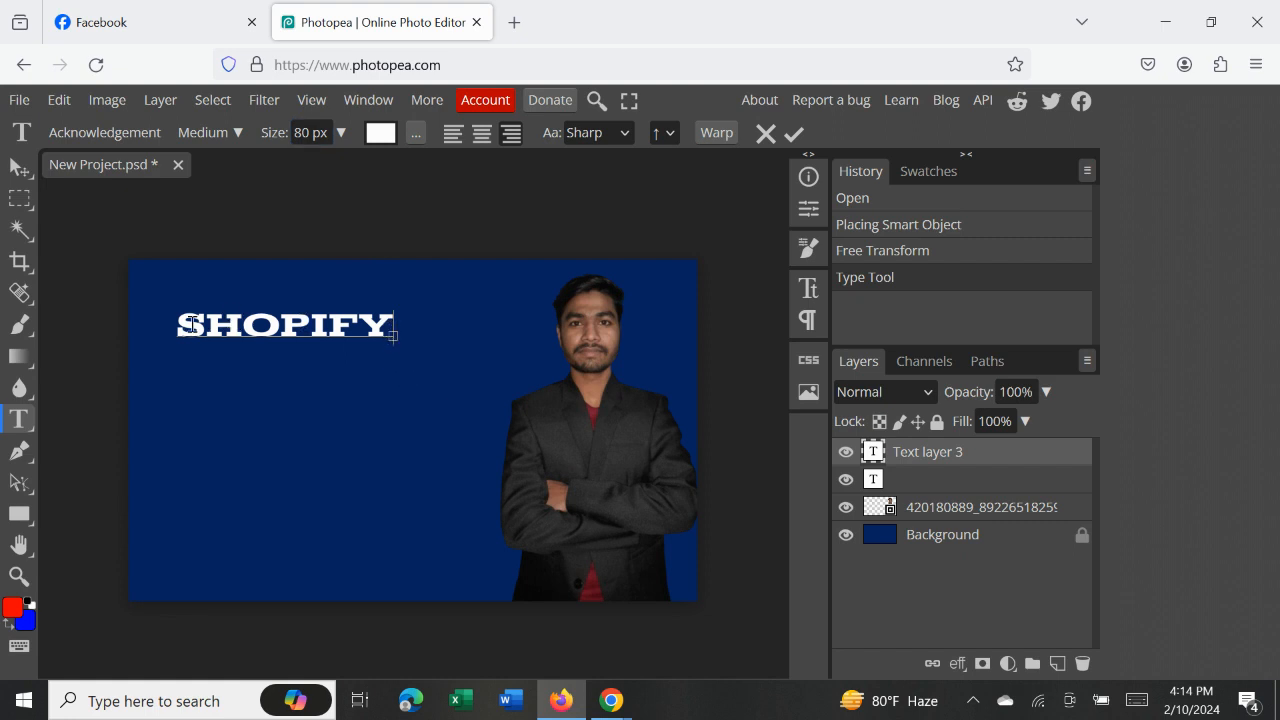
- Color the whole SHOPIFY title yellow (ffff00) and commit the text
drag(176, 328, 431, 328)
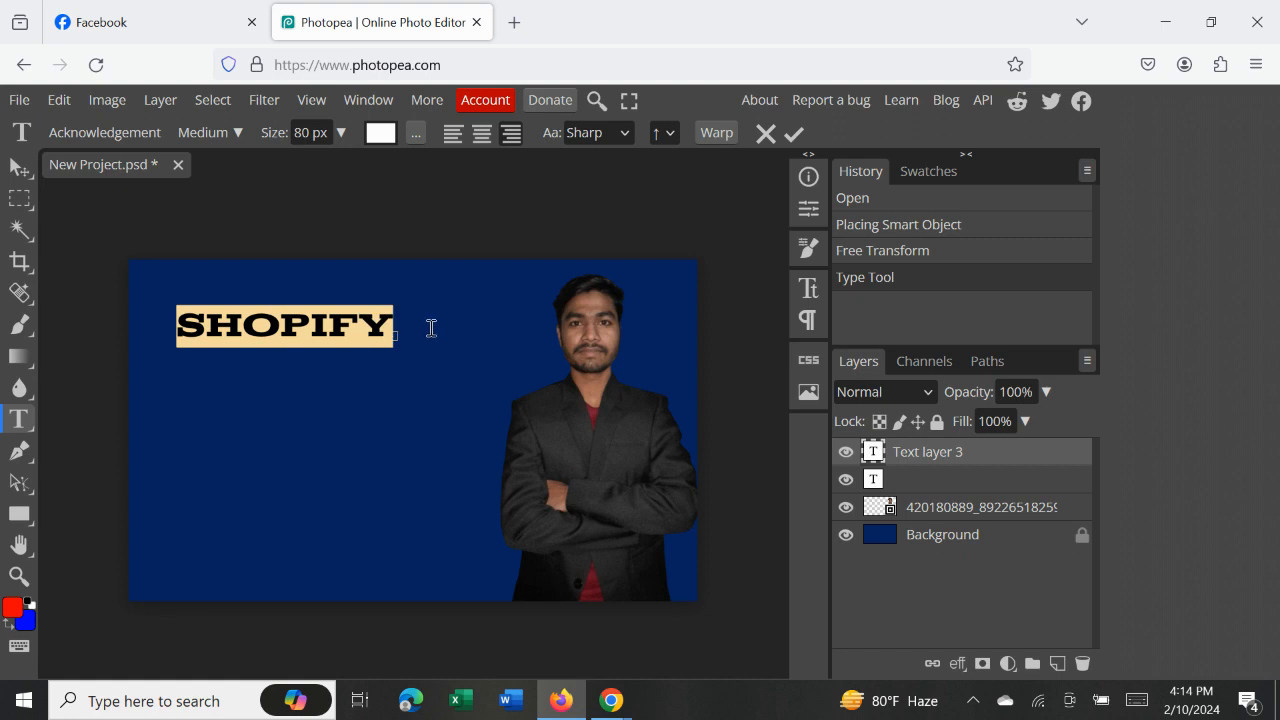
click(381, 133)
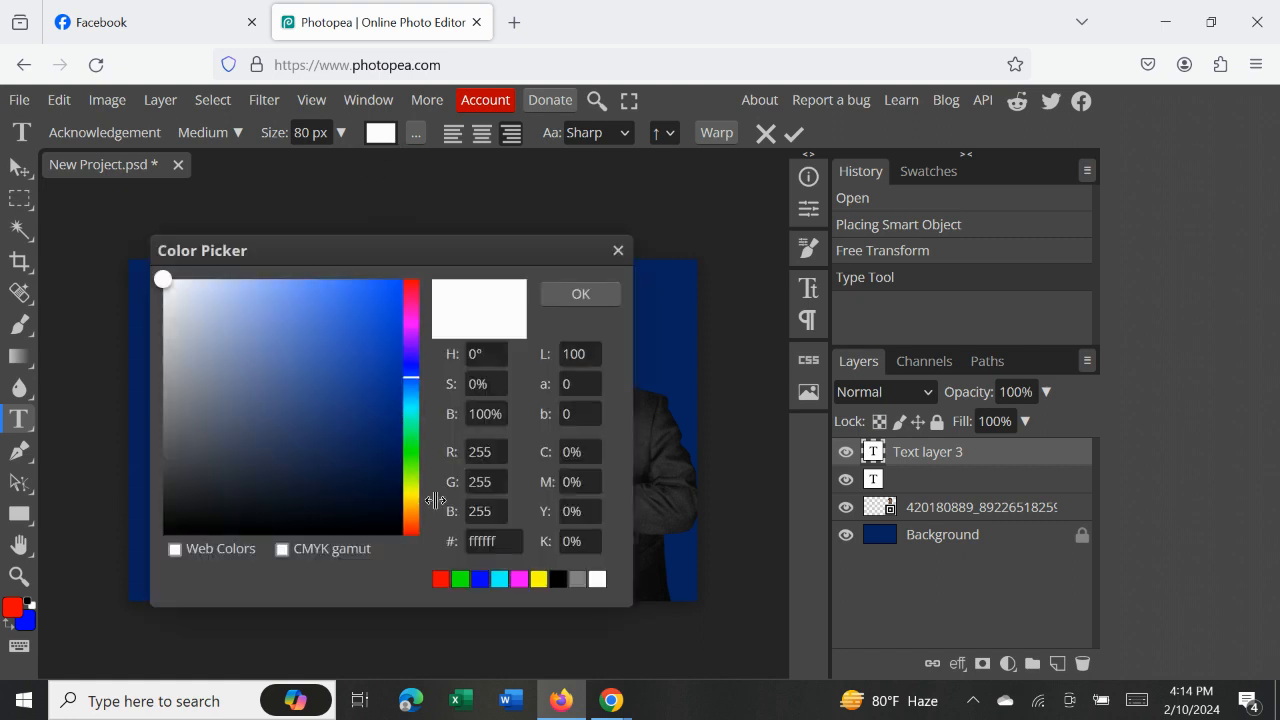
click(403, 288)
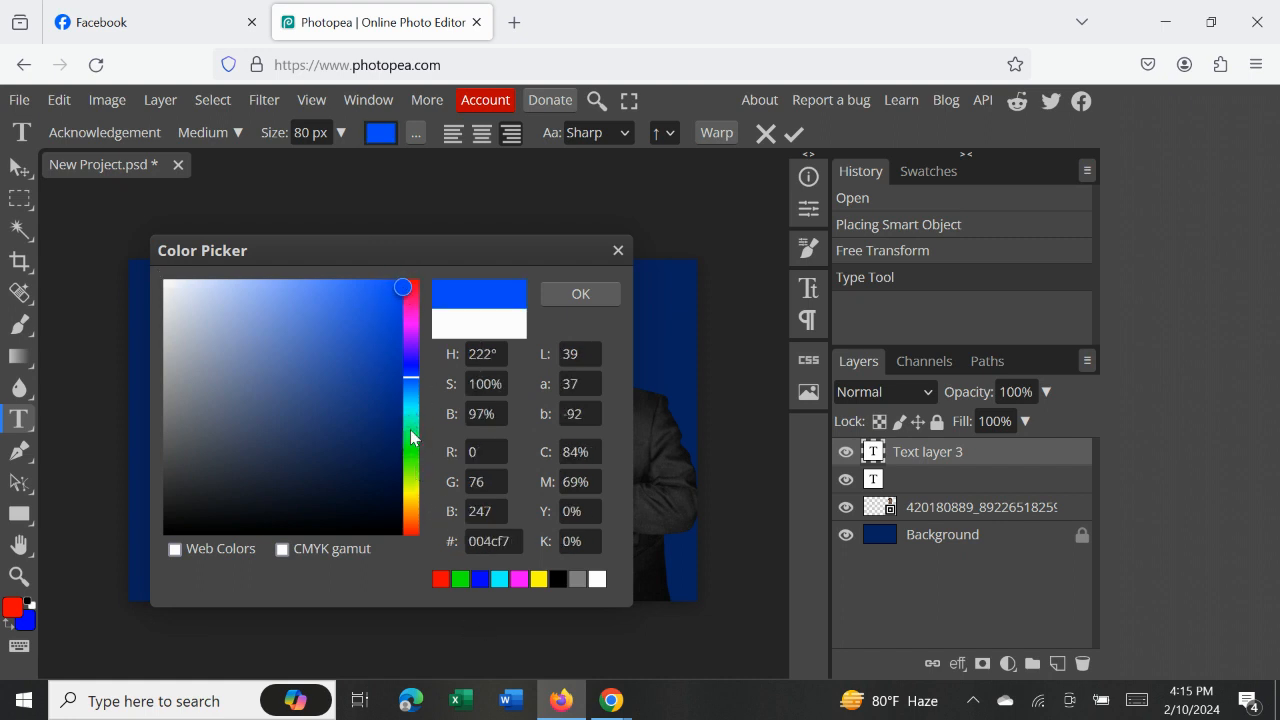
click(440, 580)
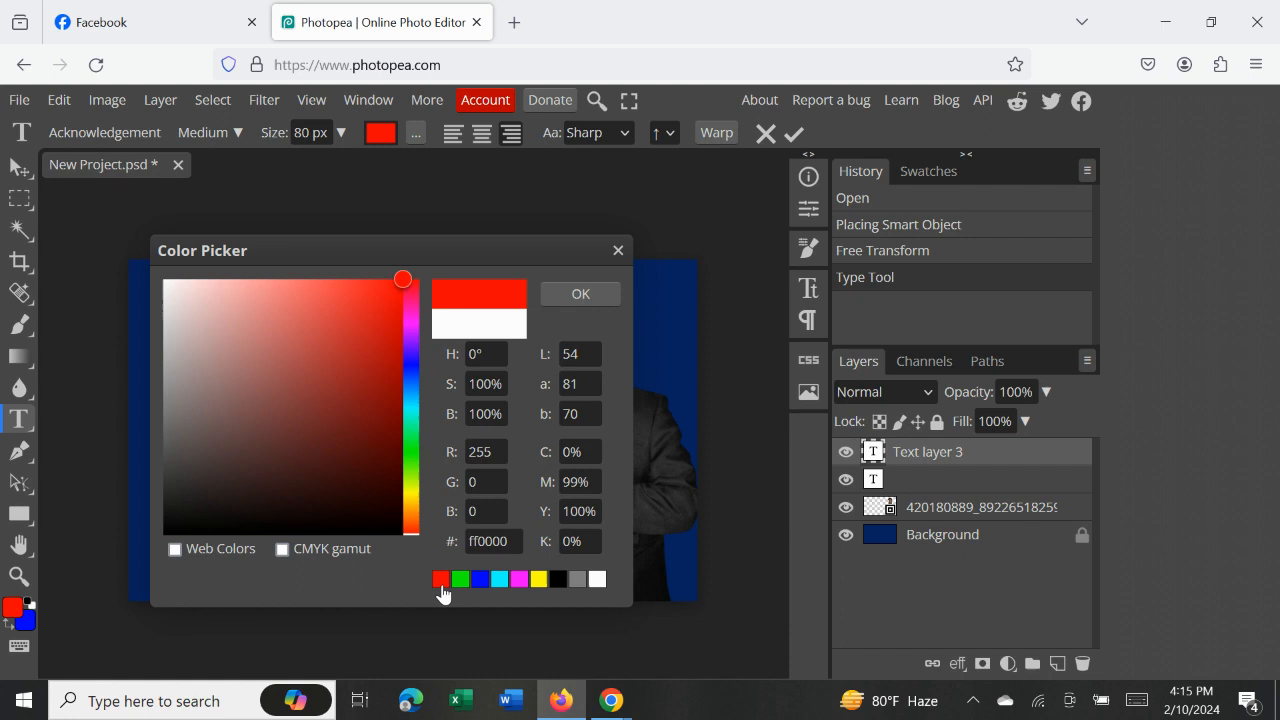
click(540, 580)
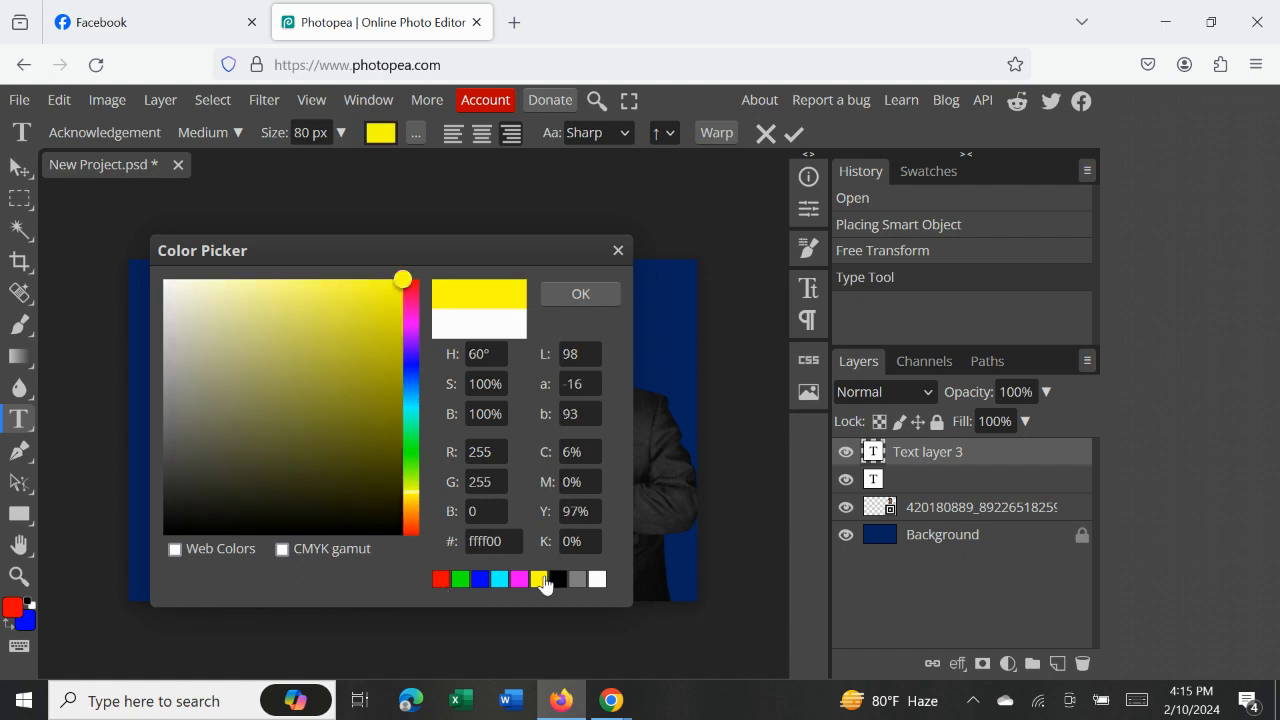
click(581, 294)
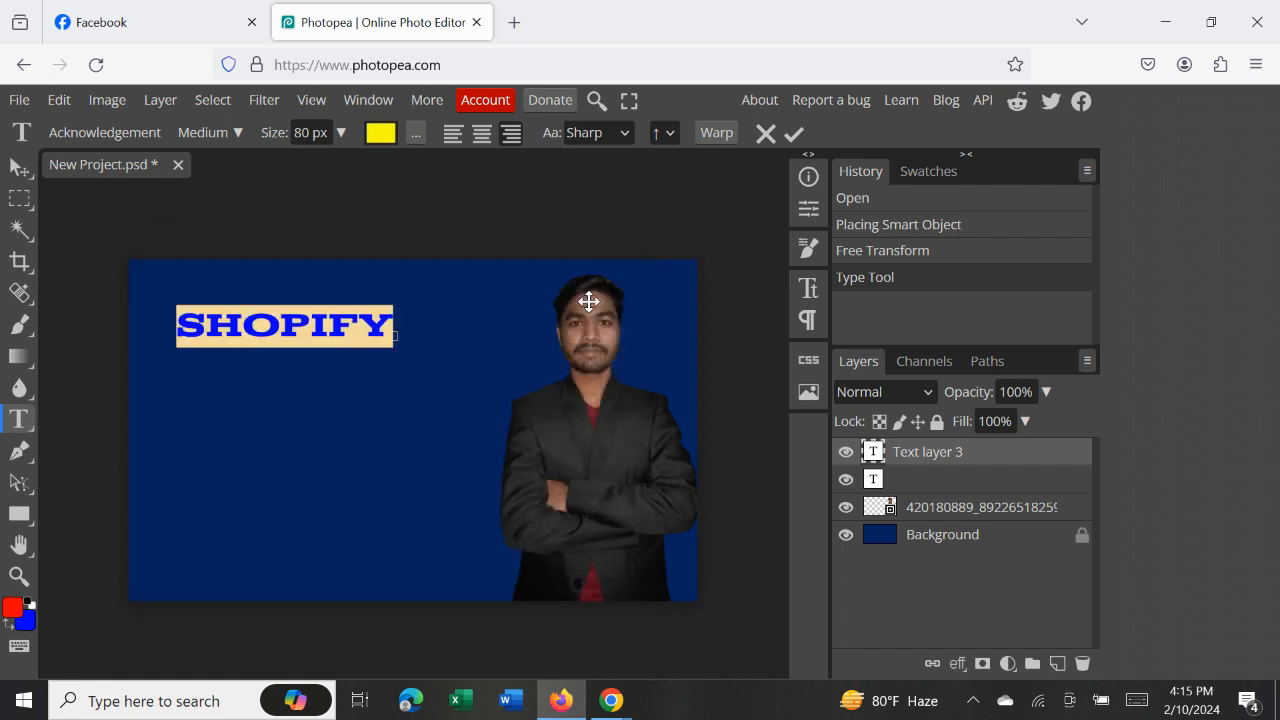
click(795, 137)
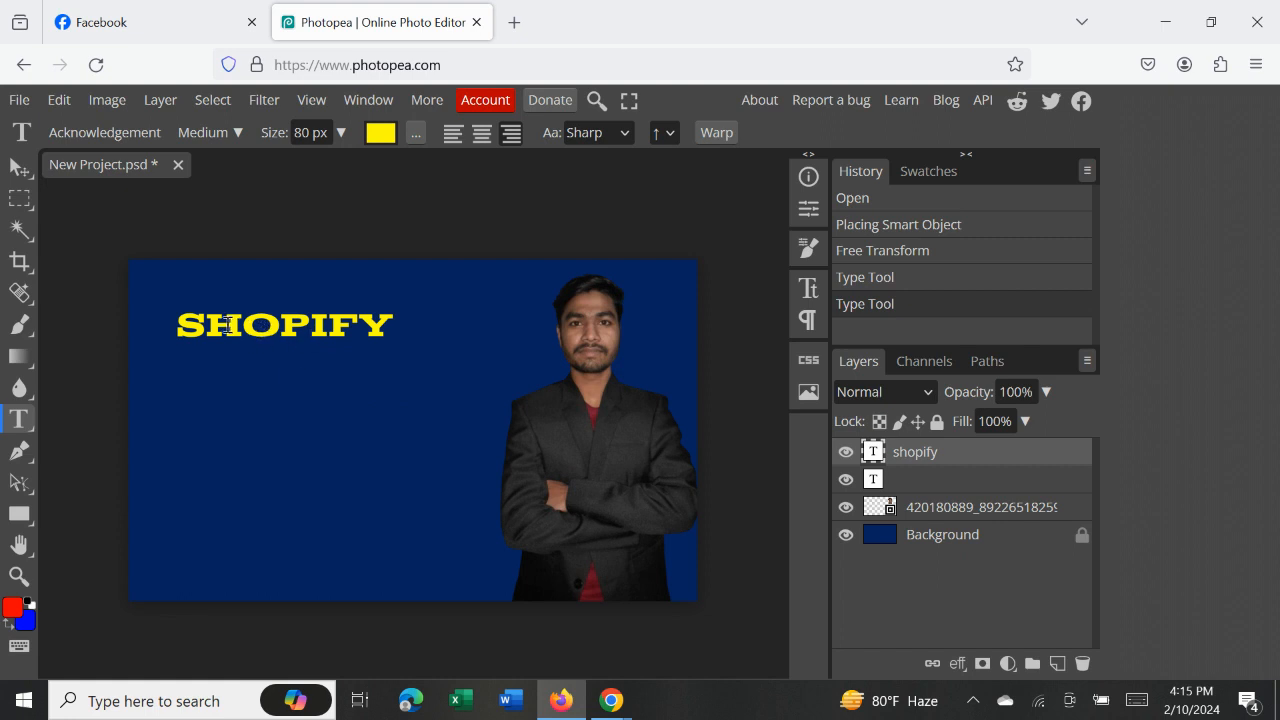
- Nudge the SHOPIFY title slightly right and down with the Move tool
click(21, 178)
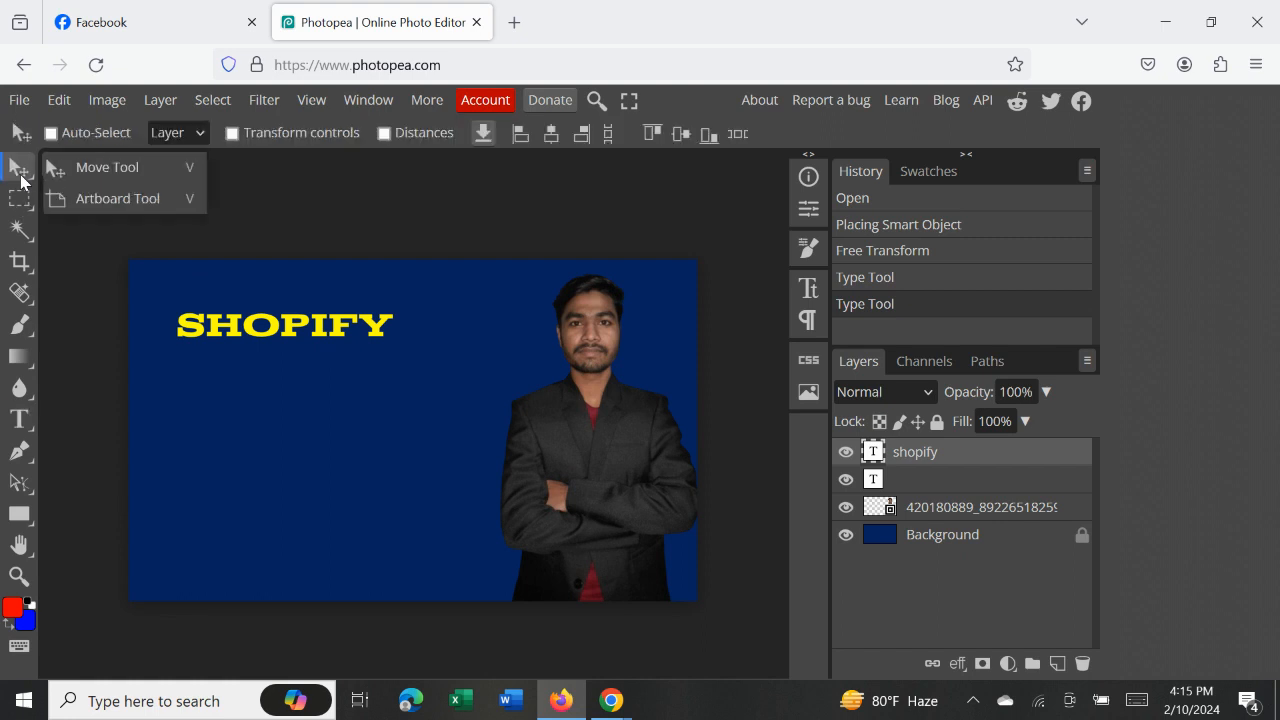
click(91, 172)
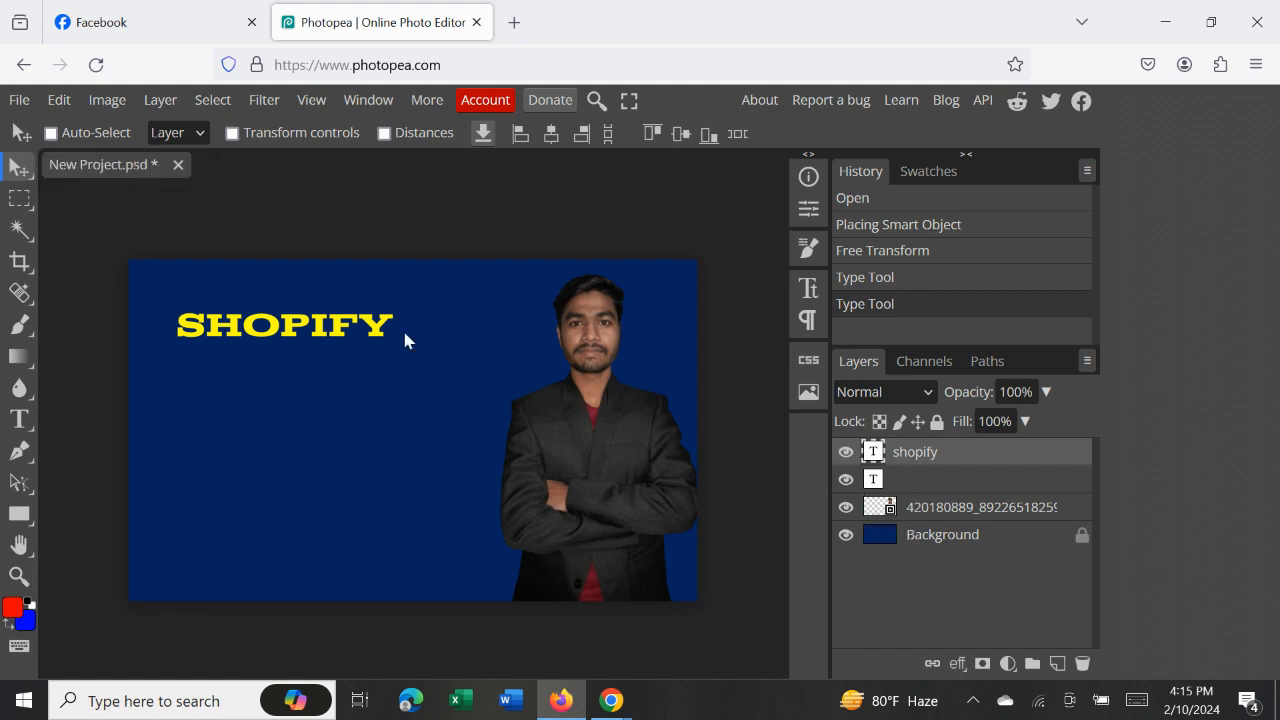
mouse_move(323, 319)
mouse_down()
mouse_move(352, 335)
mouse_move(340, 335)
mouse_move(383, 335)
mouse_move(316, 339)
mouse_move(334, 338)
mouse_up()
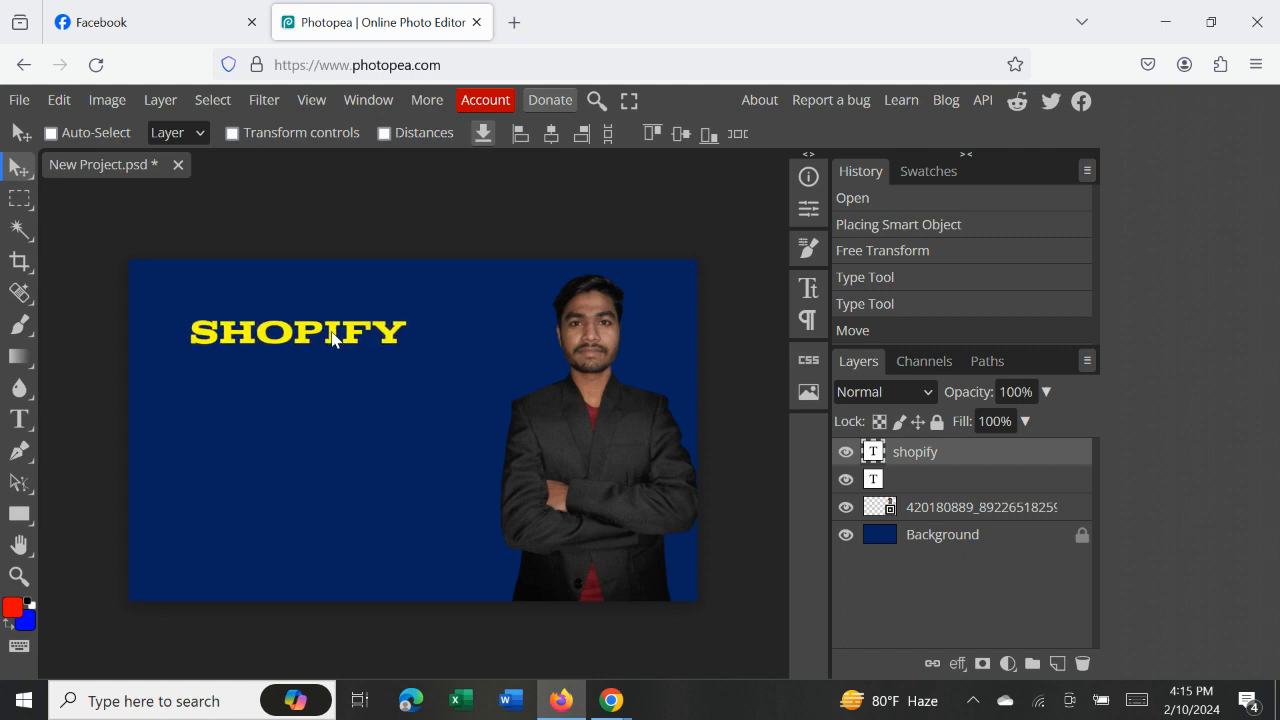
mouse_move(316, 338)
mouse_down()
mouse_move(313, 322)
mouse_move(322, 344)
mouse_up()
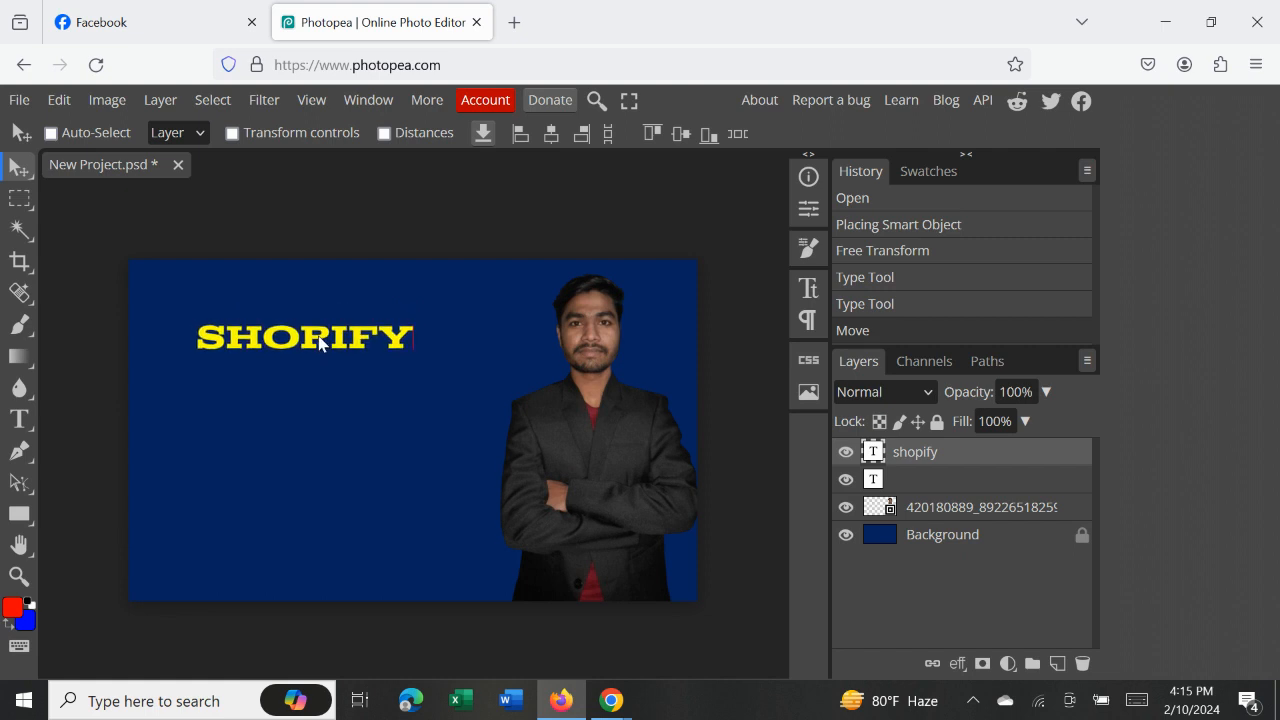
- Set the font size of the SHOPIFY title to 110 px and commit the text
double_click(357, 337)
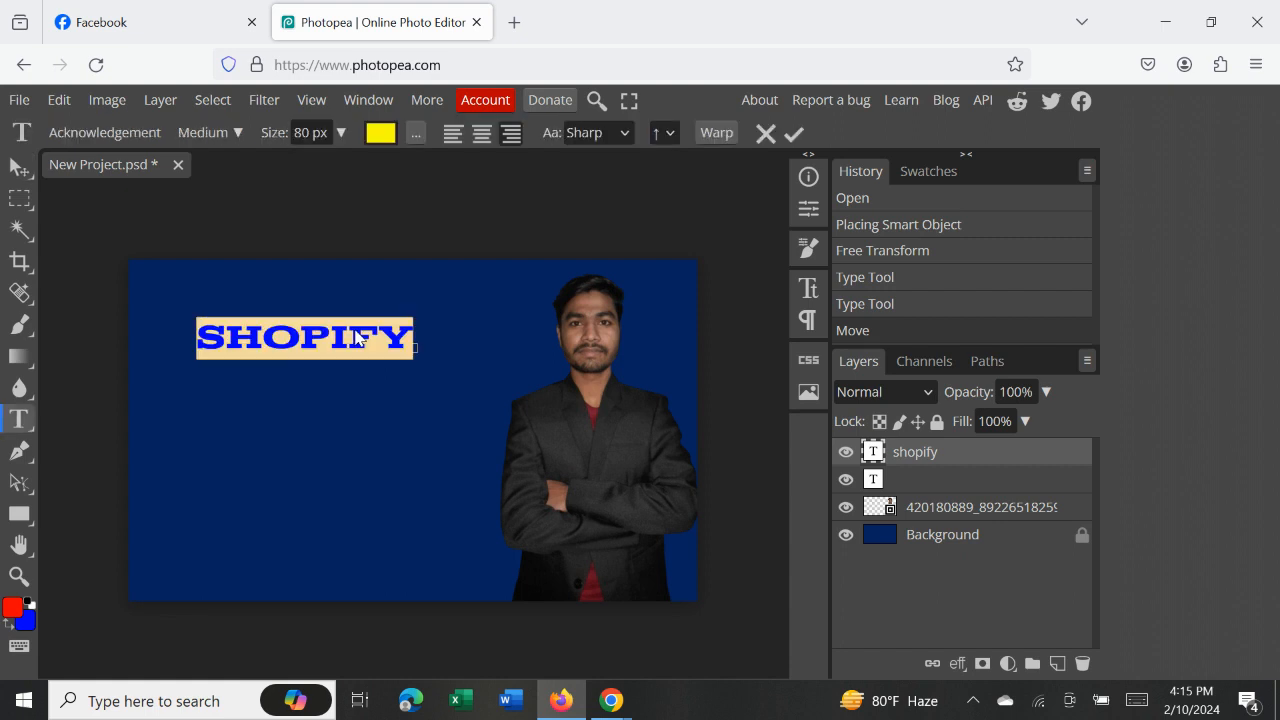
click(312, 133)
key(BackSpace)
key(BackSpace)
text(110)
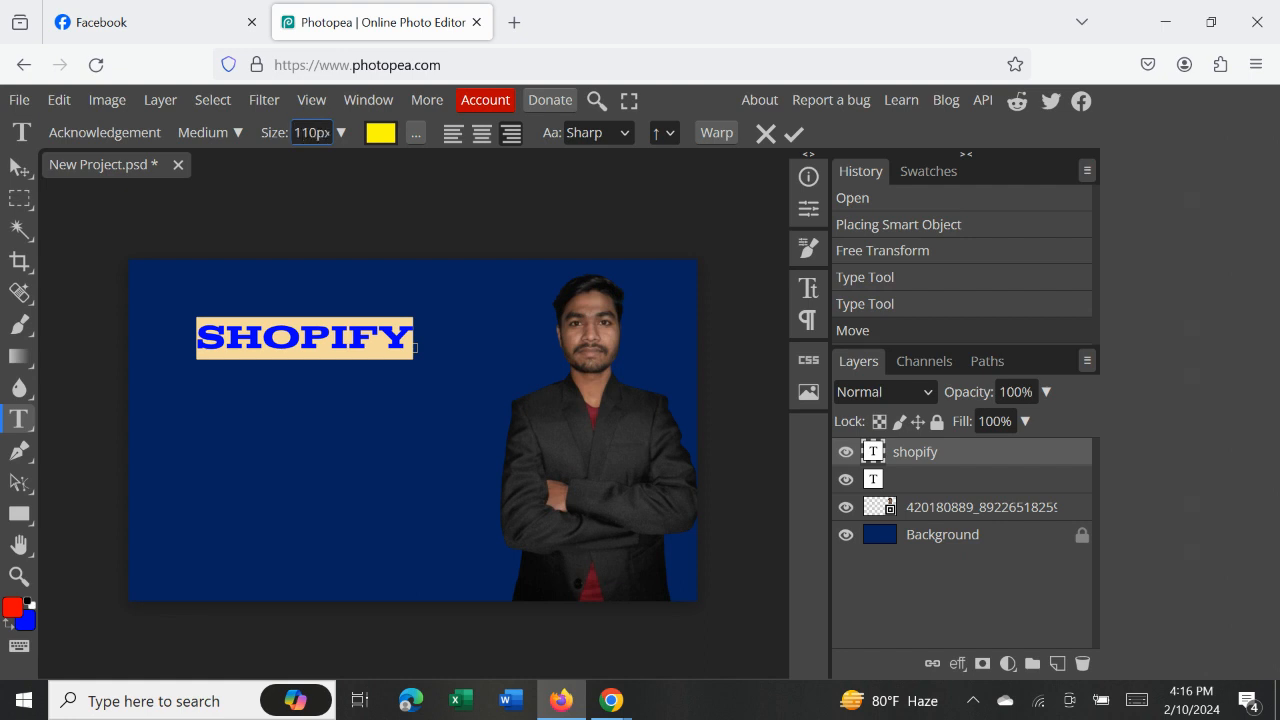
click(795, 135)
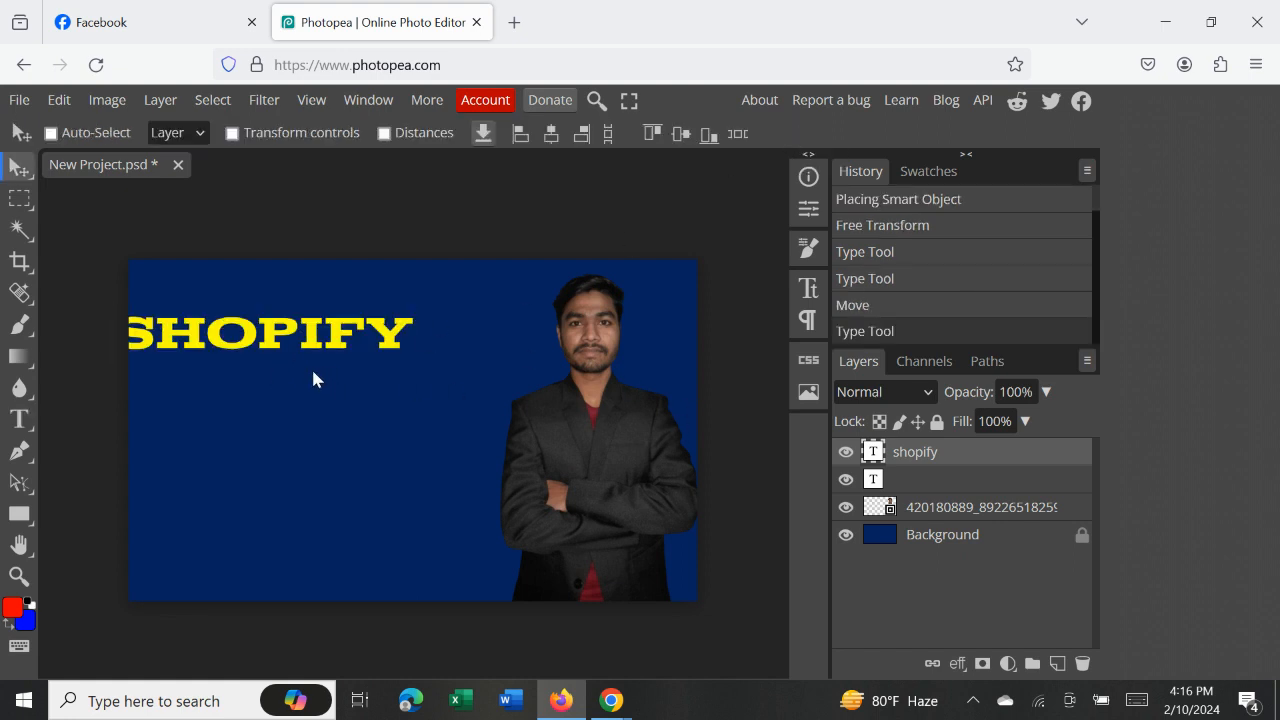
- Move the enlarged SHOPIFY title right and down so it lies fully on the canvas beside the portrait
right_click(19, 167)
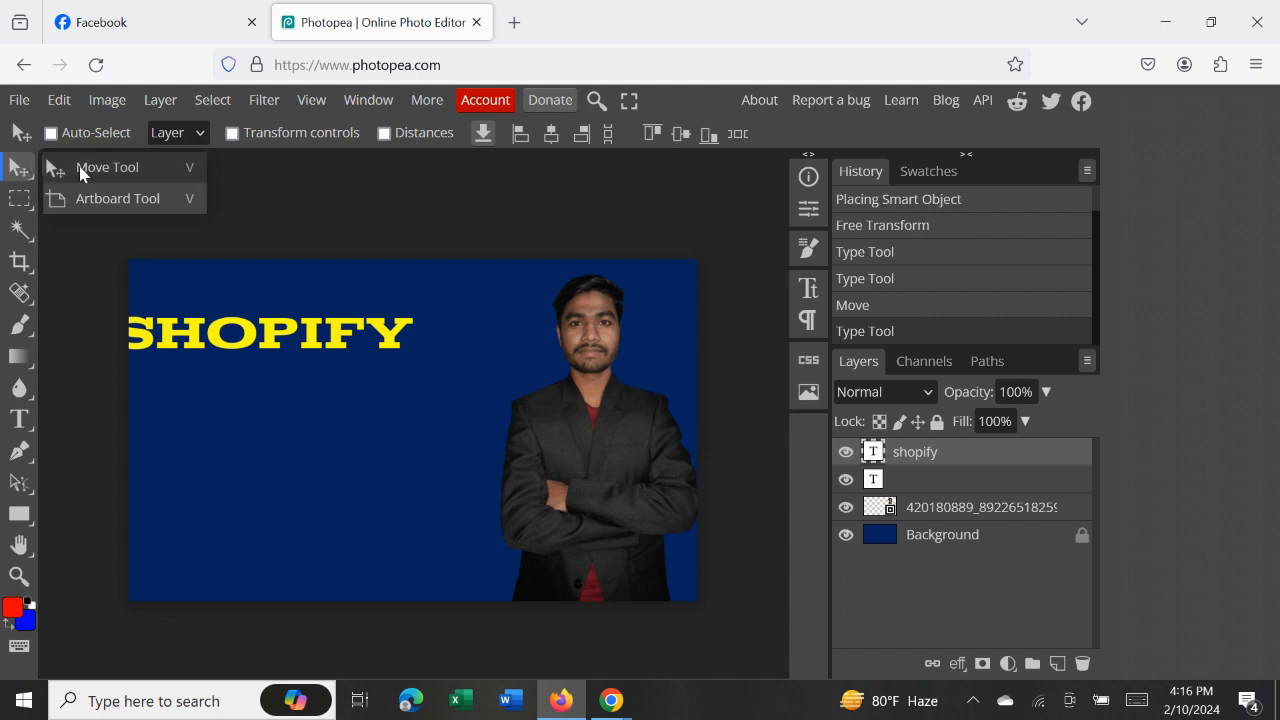
click(82, 172)
drag(280, 352, 314, 382)
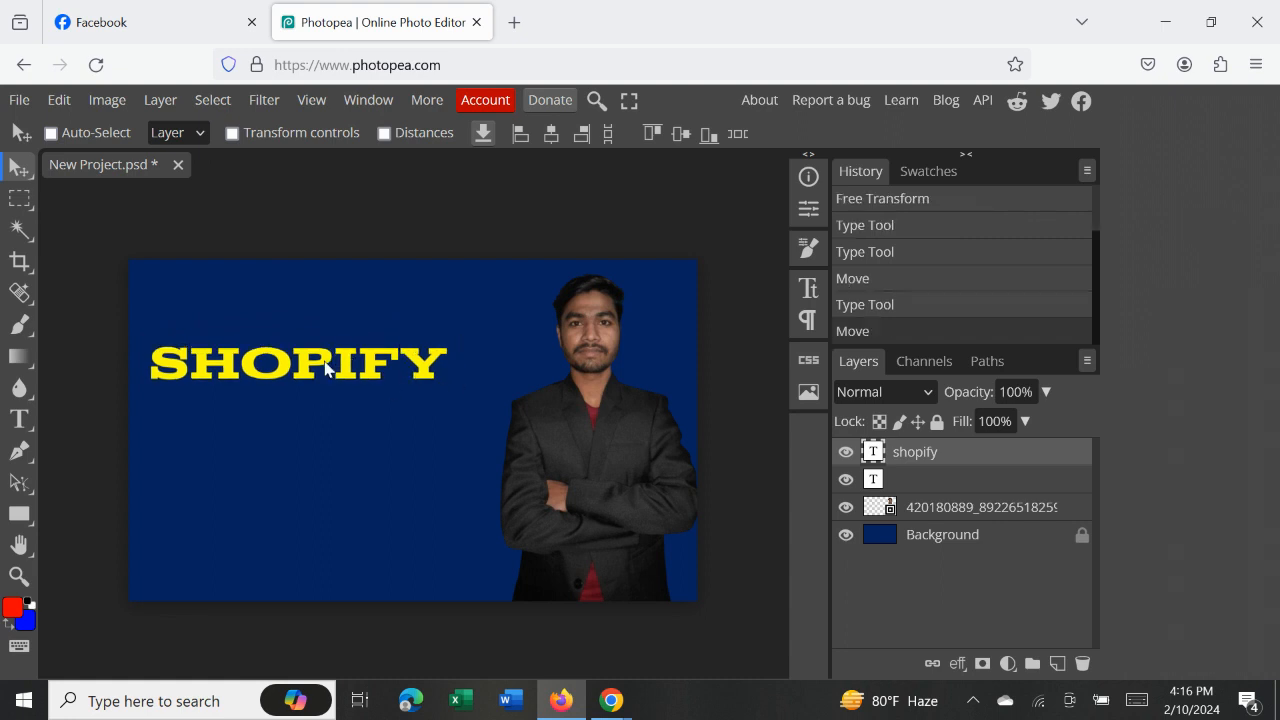
- Place the Shopify bag image download__15_-removebg-preview and move it up between the SHOPIFY title and the portrait's head
click(22, 103)
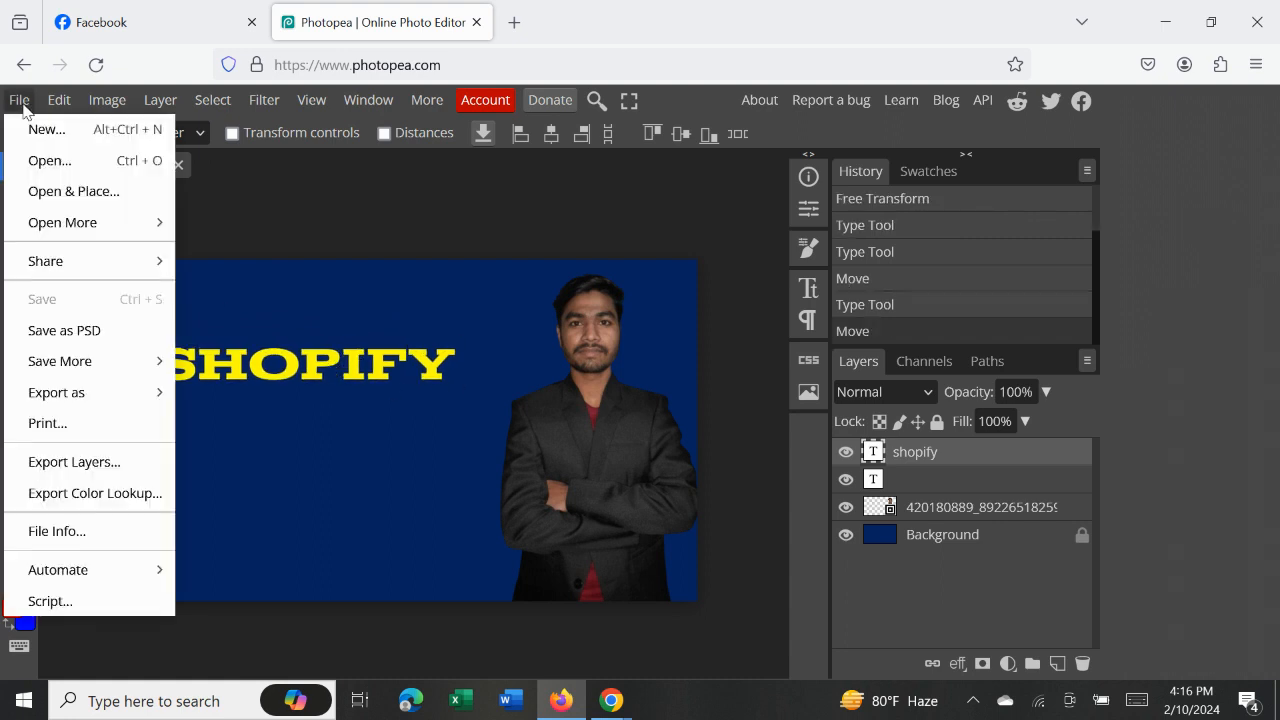
click(57, 193)
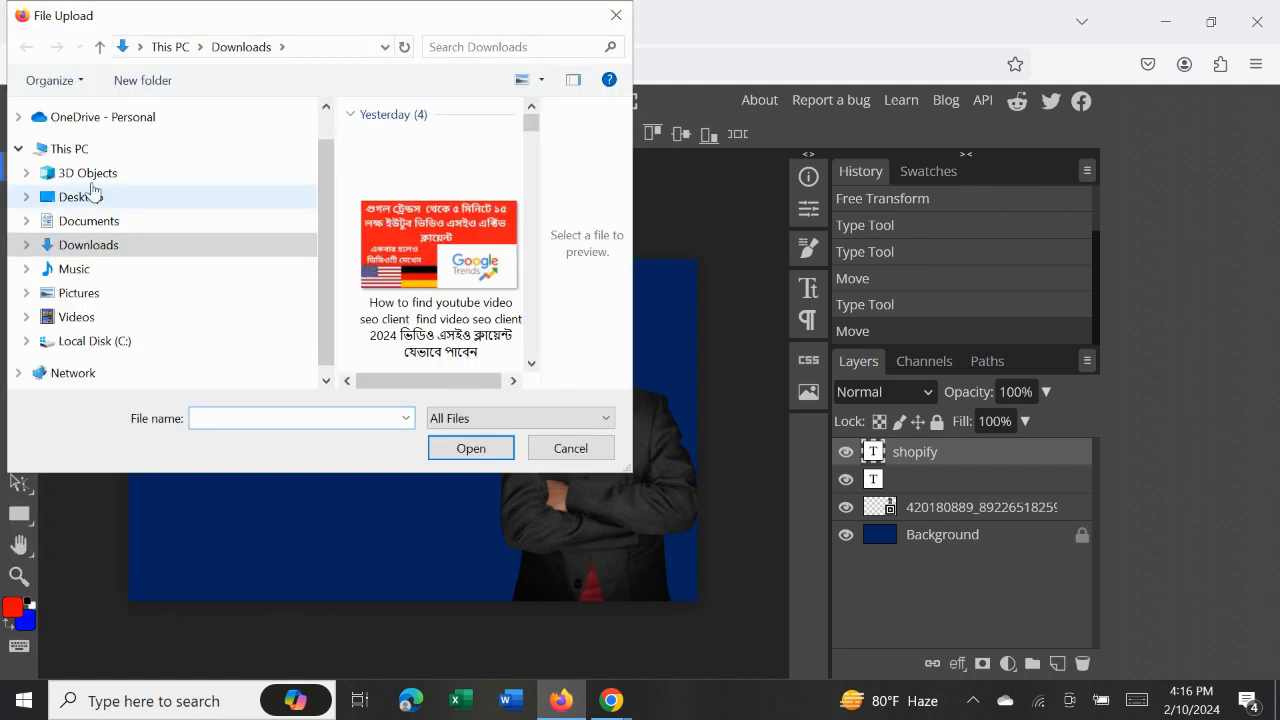
scroll(430, 260, down, 5)
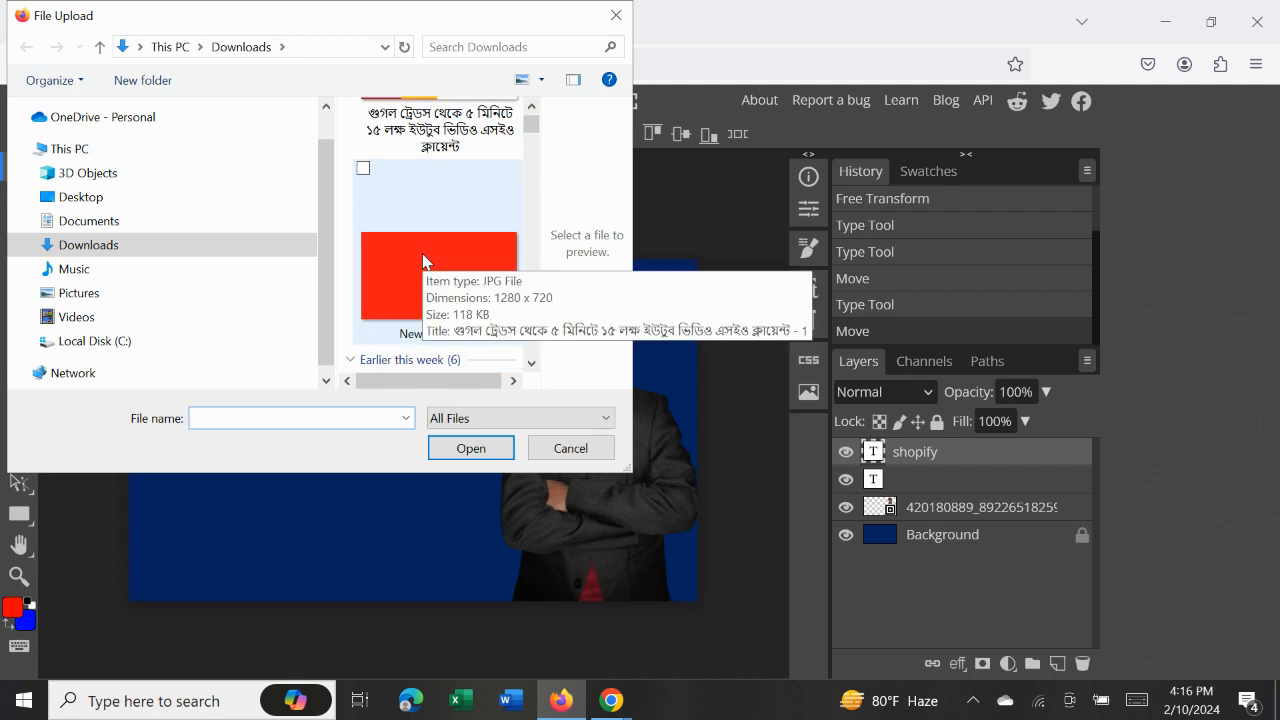
scroll(425, 262, down, 2)
scroll(423, 261, down, 10)
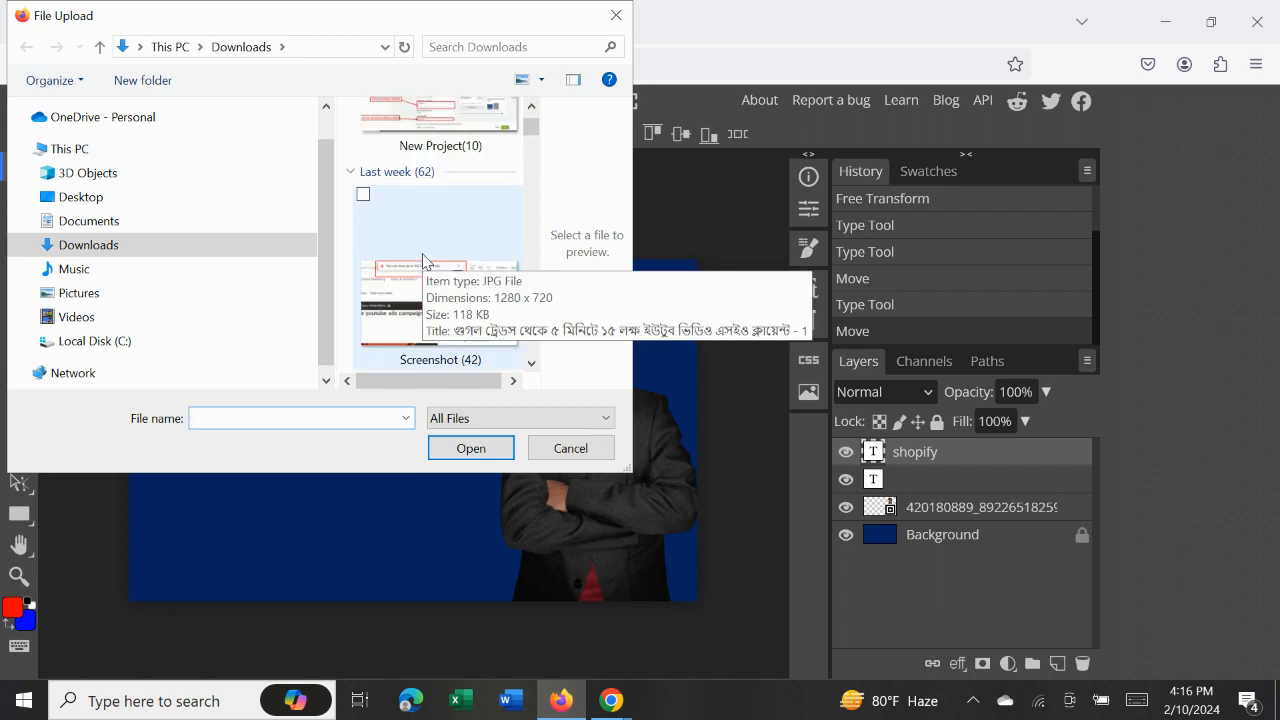
scroll(425, 260, down, 5)
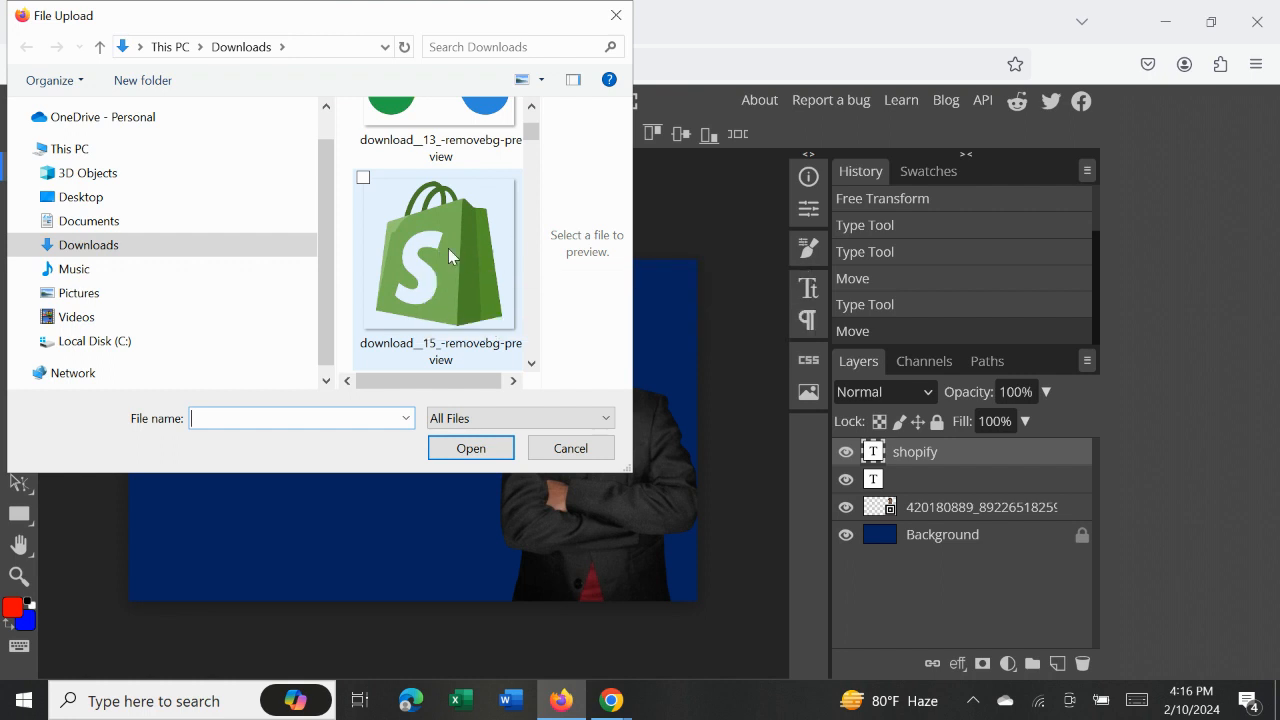
click(449, 252)
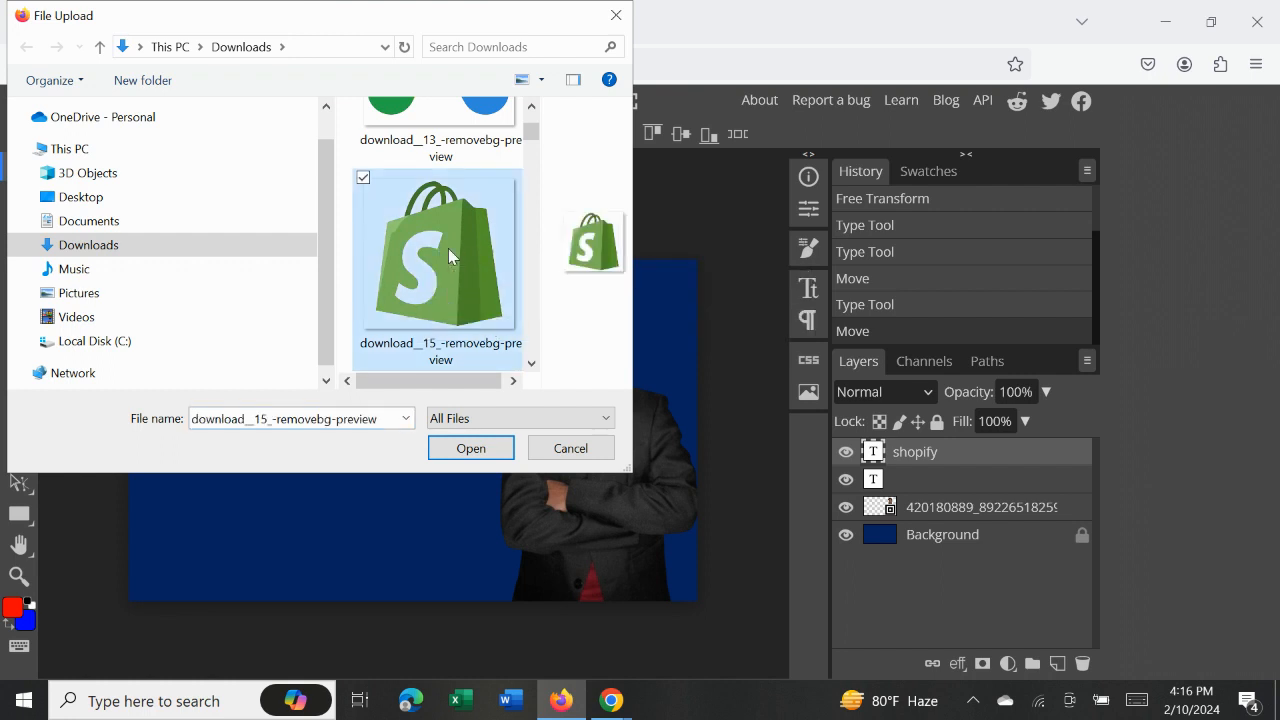
click(475, 450)
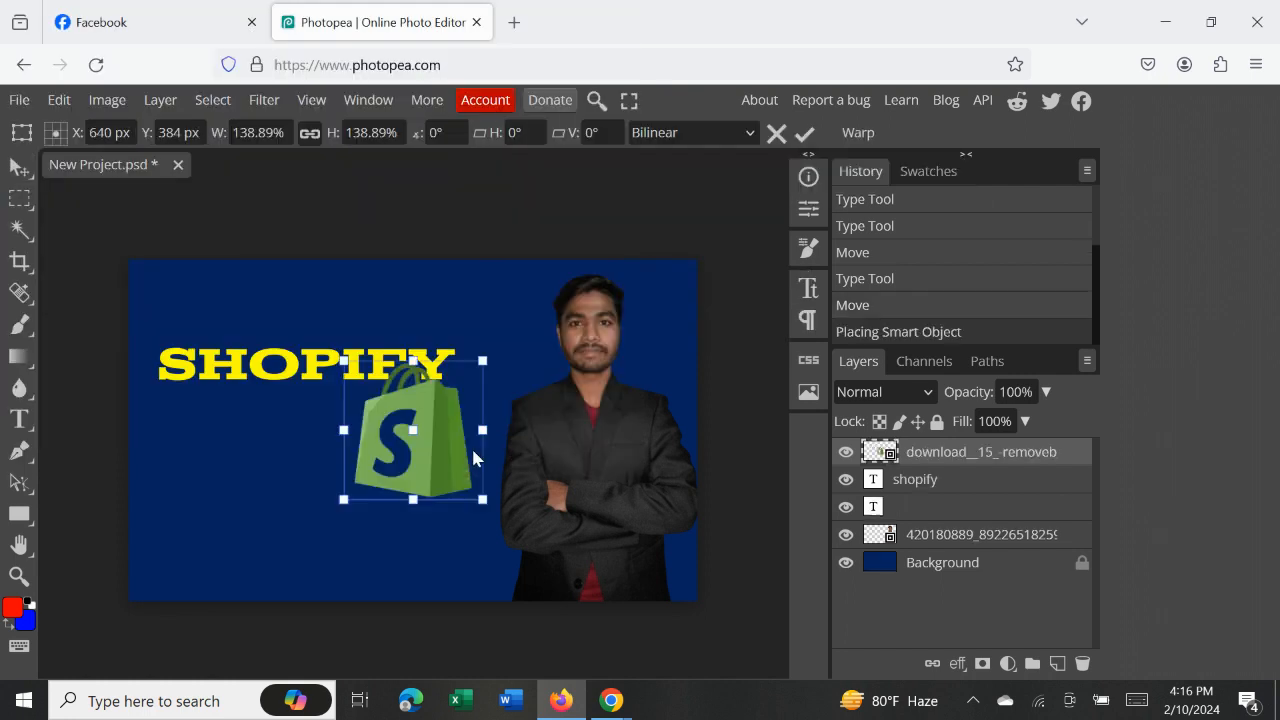
drag(423, 432, 490, 309)
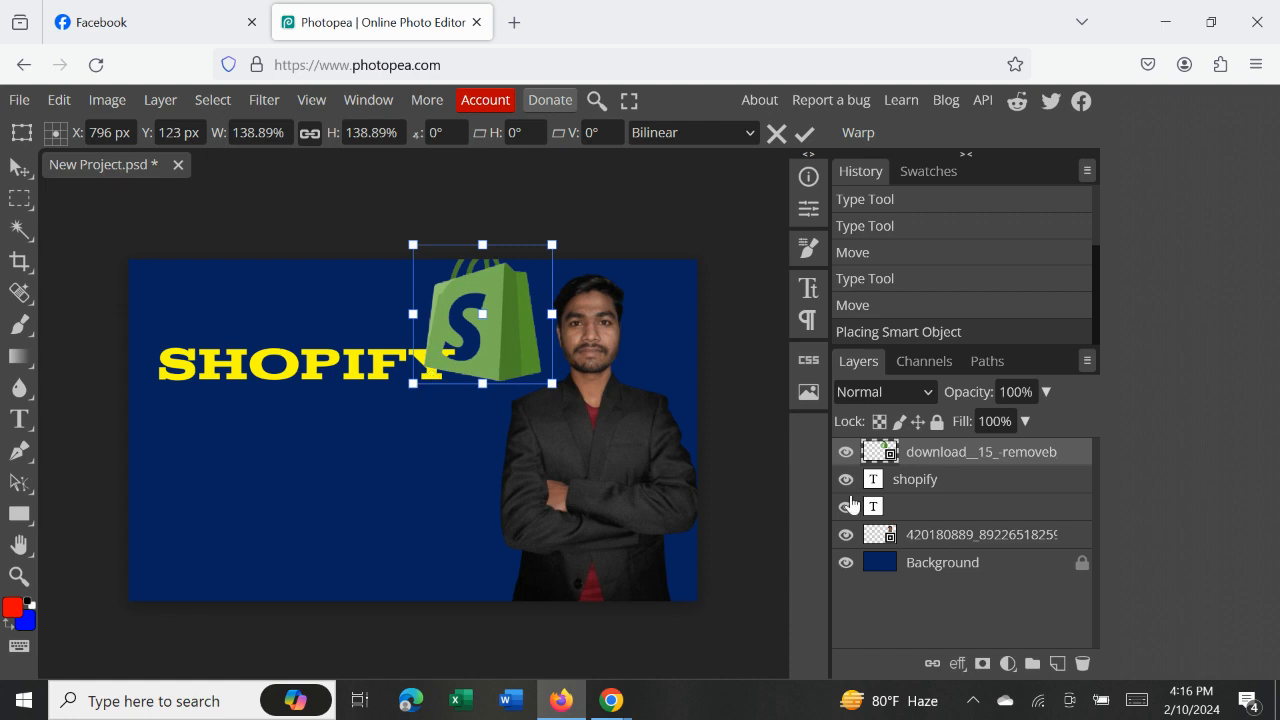
- Commit the placed logo and move the SHOPIFY title down until it clears the bag
click(915, 482)
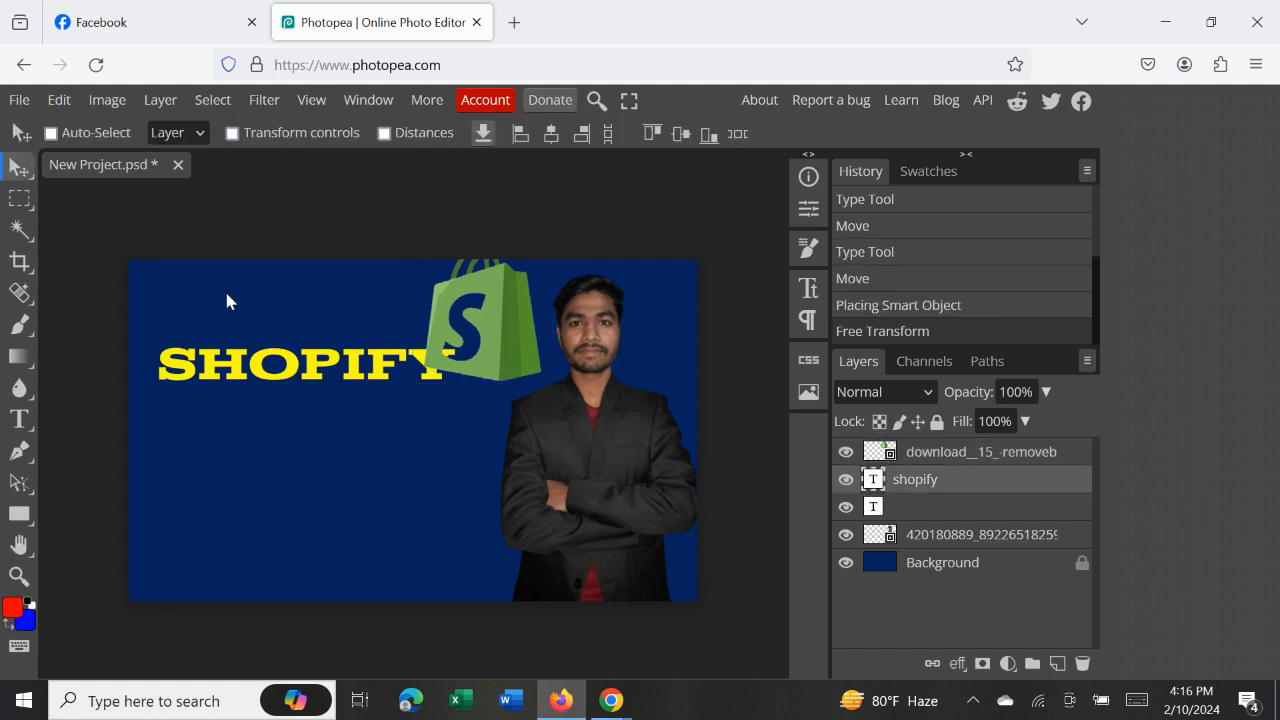
drag(243, 365, 245, 405)
drag(453, 330, 444, 336)
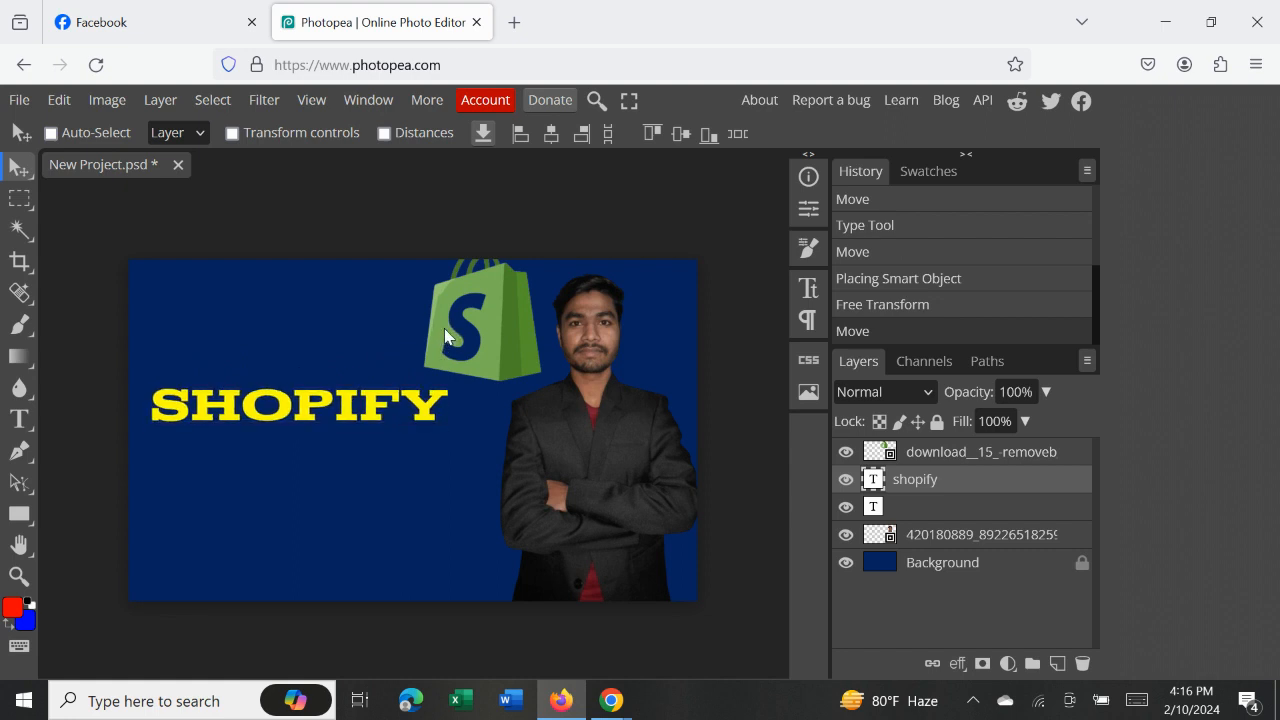
- Shift the bag logo right and down fully onto the canvas, and move the SHOPIFY title up directly beside it
click(868, 452)
mouse_move(498, 318)
mouse_down()
mouse_move(494, 336)
mouse_move(499, 318)
mouse_up()
mouse_move(346, 394)
mouse_down()
mouse_move(340, 330)
mouse_move(361, 407)
mouse_up()
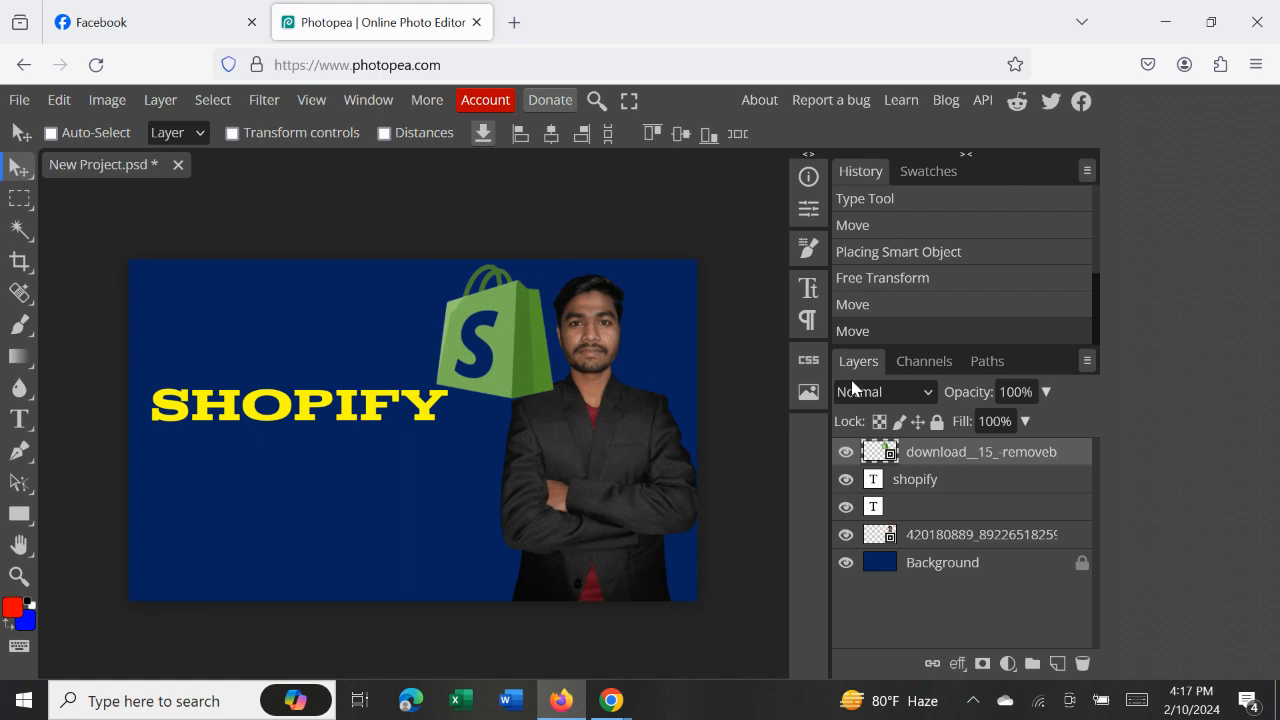
click(948, 486)
drag(331, 411, 318, 350)
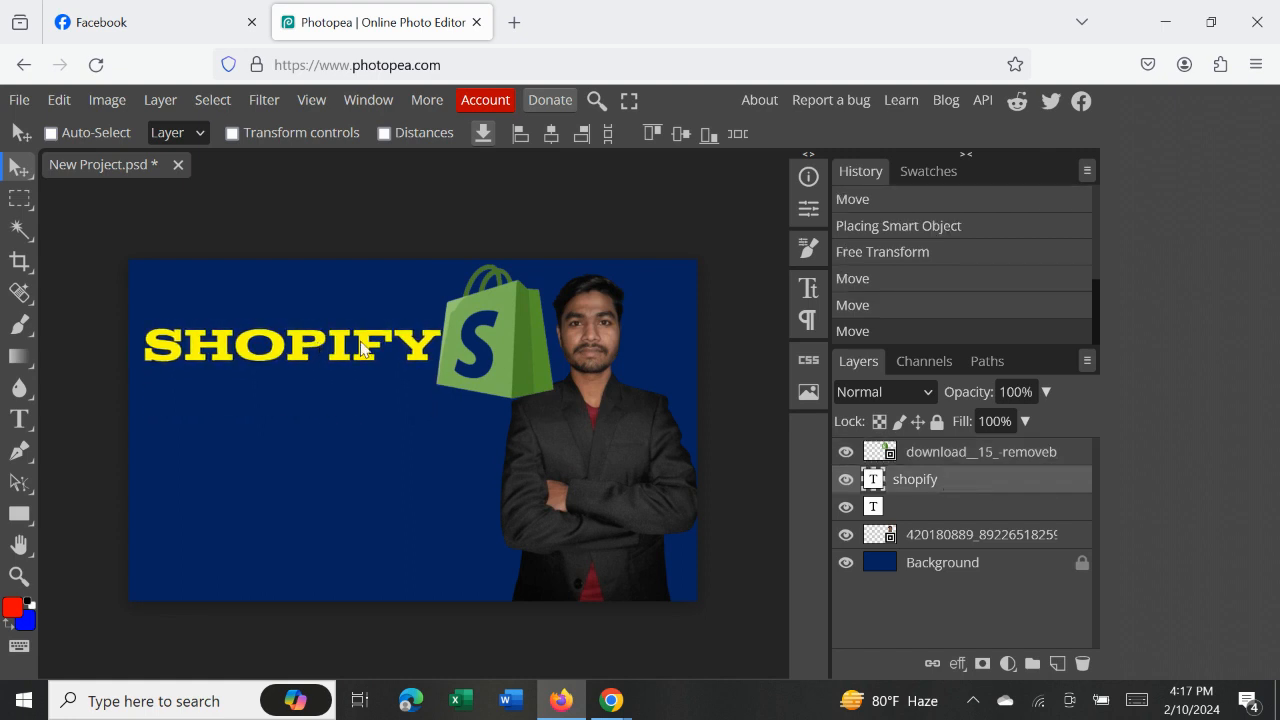
- Move the portrait layer right and slightly down, keeping its lower edge flush with the canvas edge
click(922, 544)
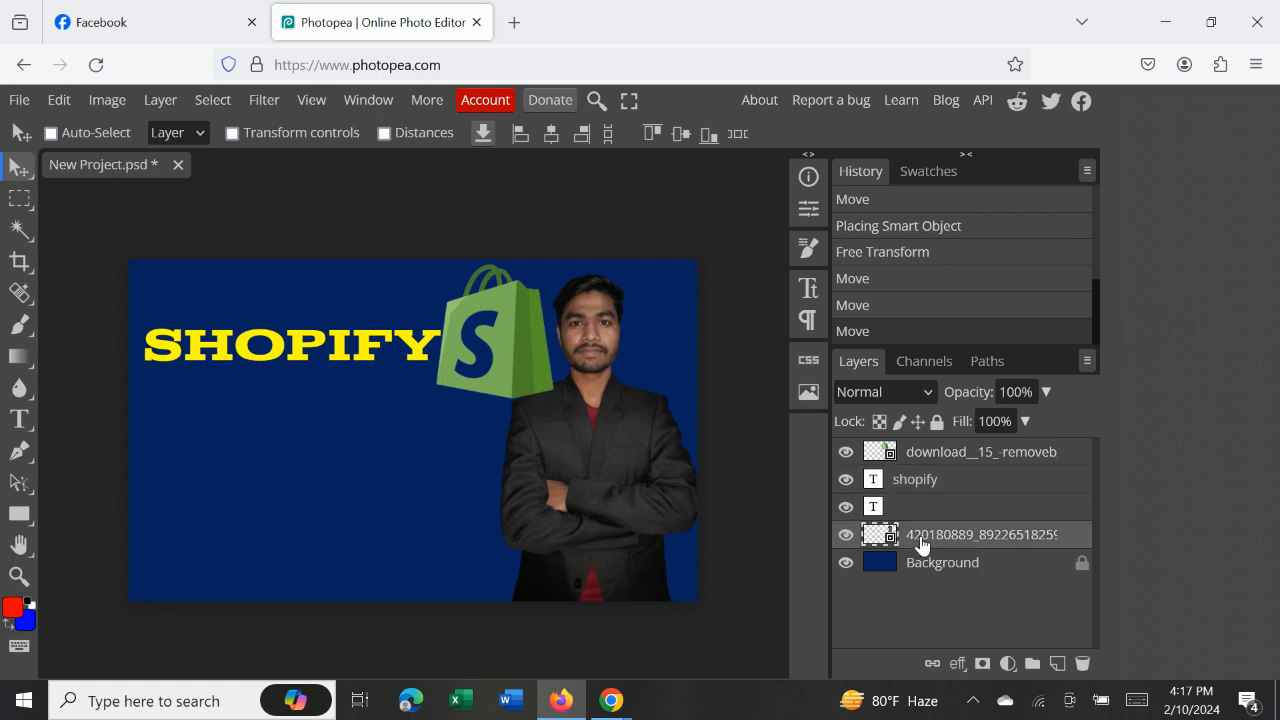
drag(634, 457, 655, 455)
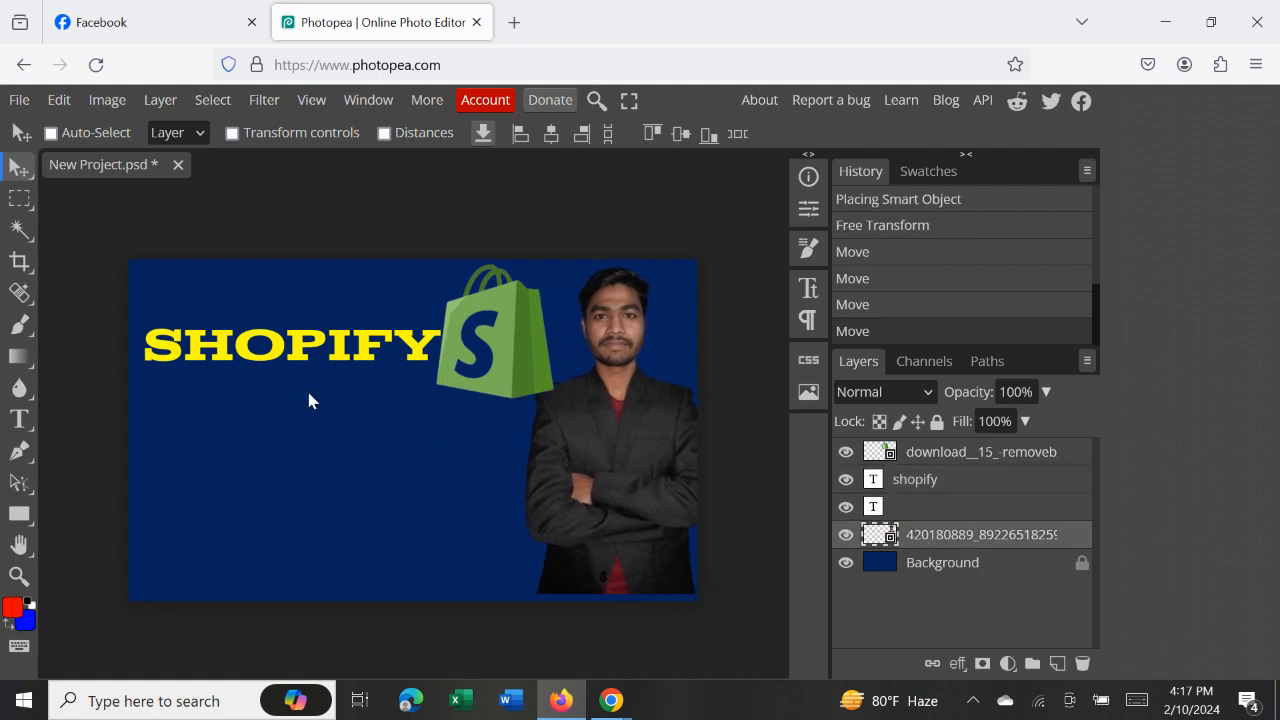
mouse_move(298, 338)
mouse_down()
mouse_move(313, 370)
mouse_move(295, 353)
mouse_up()
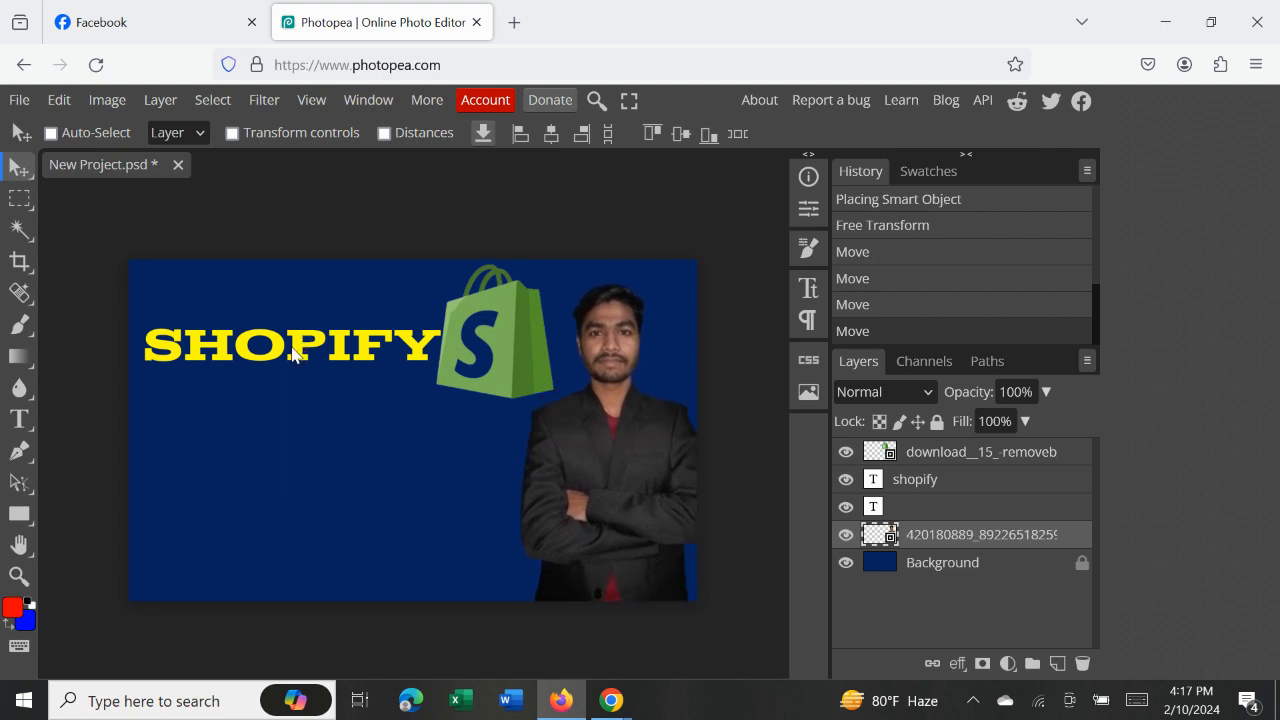
- Move the SHOPIFY title down and right so it sits below the bag logo
click(917, 490)
drag(295, 352, 300, 395)
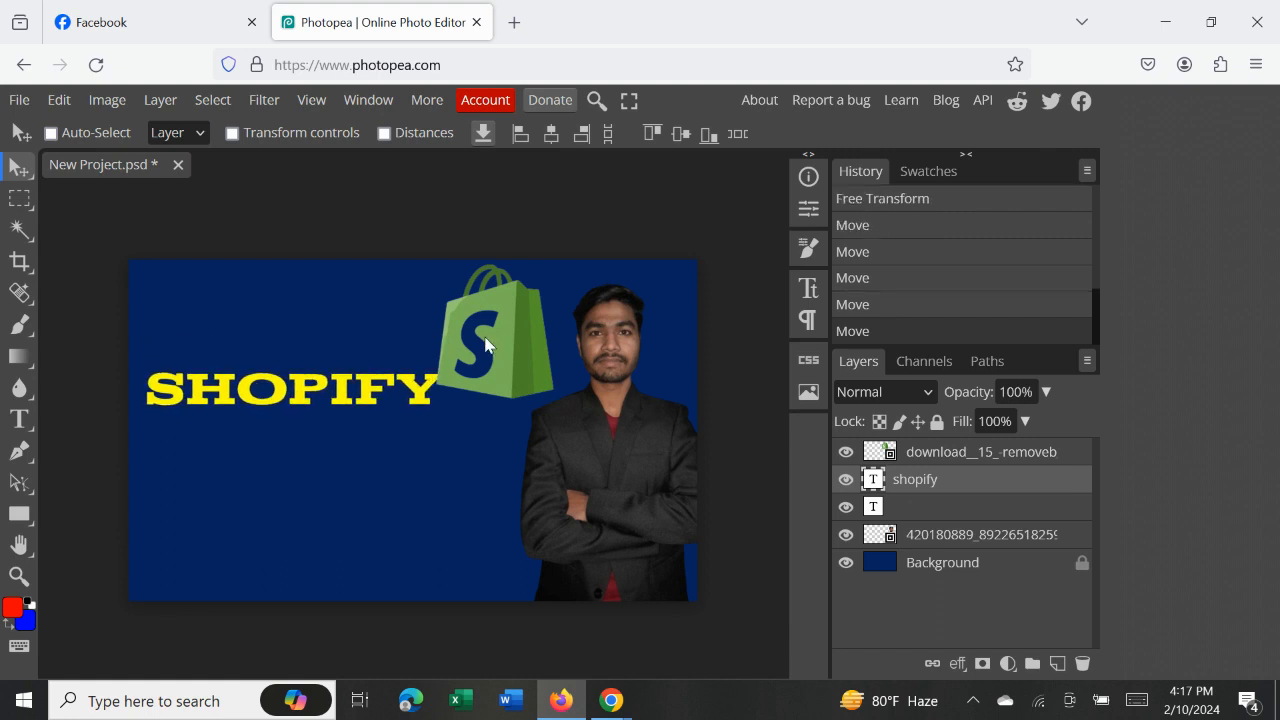
mouse_move(490, 347)
mouse_down()
mouse_move(491, 392)
mouse_move(505, 376)
mouse_move(486, 363)
mouse_move(495, 355)
mouse_up()
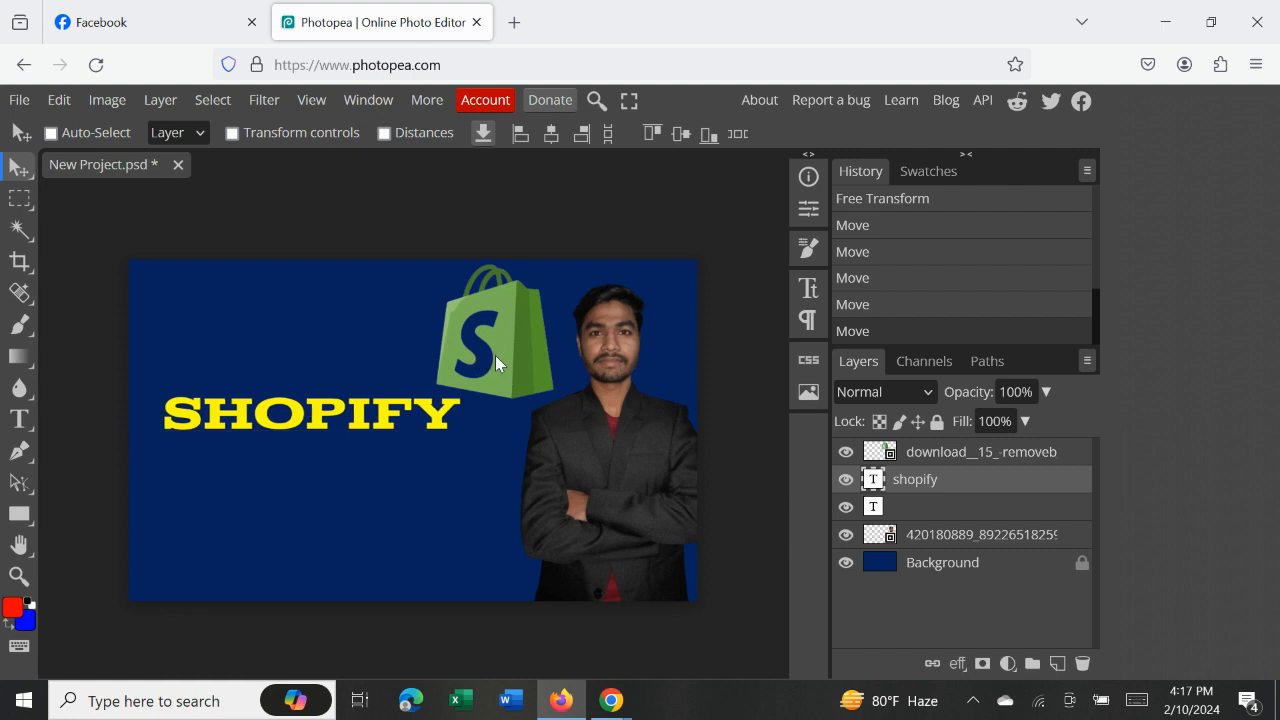
- Shift the bag logo slightly left above the end of the title, and move the portrait left toward it
click(906, 452)
drag(494, 351, 471, 346)
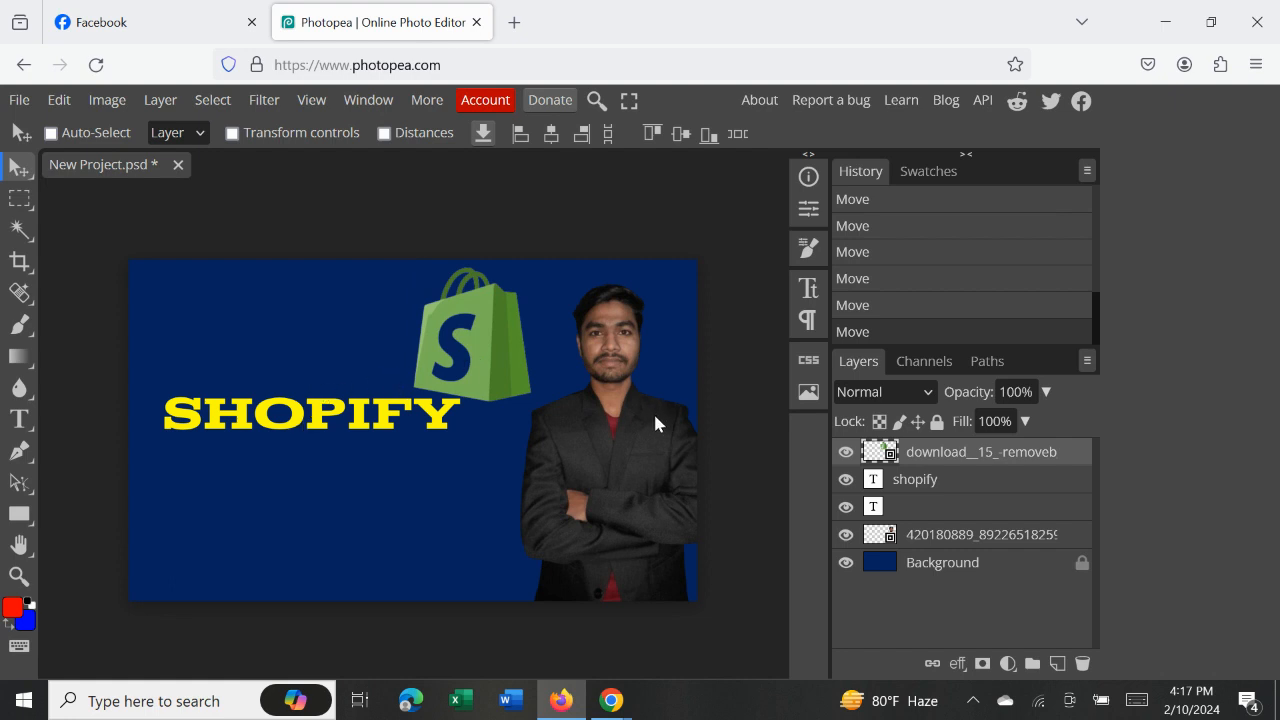
click(872, 535)
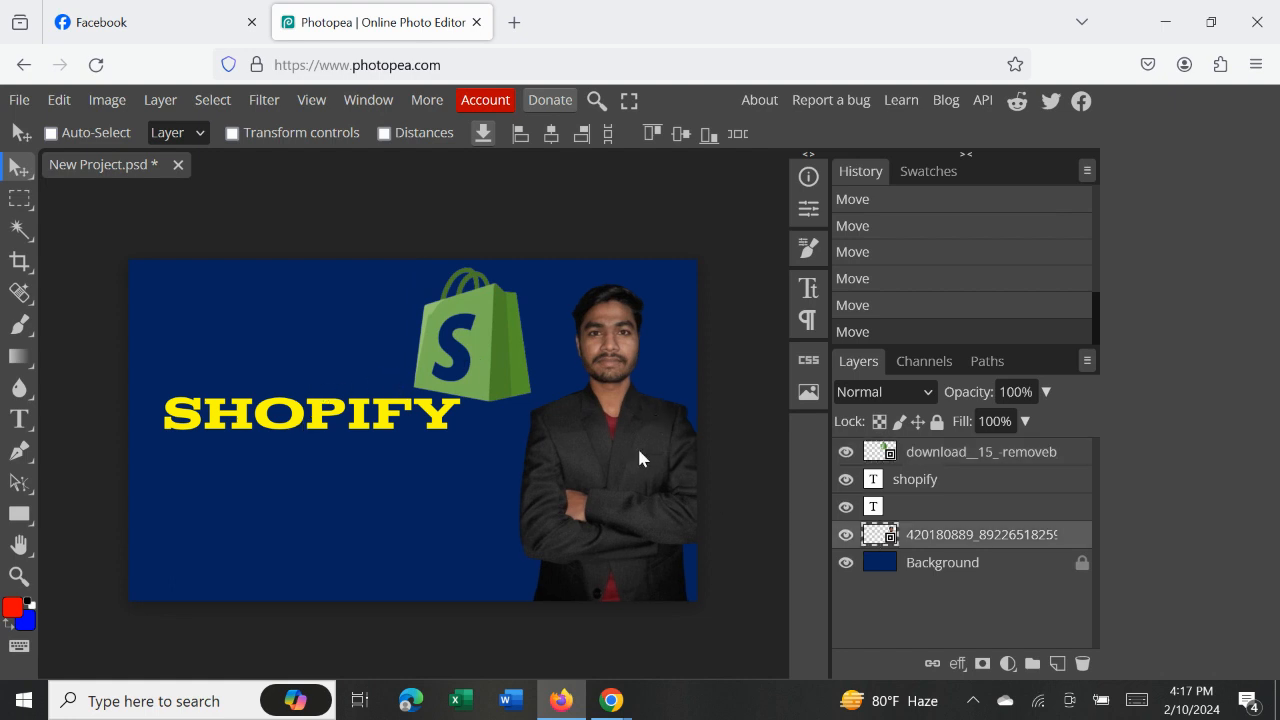
drag(637, 446, 615, 447)
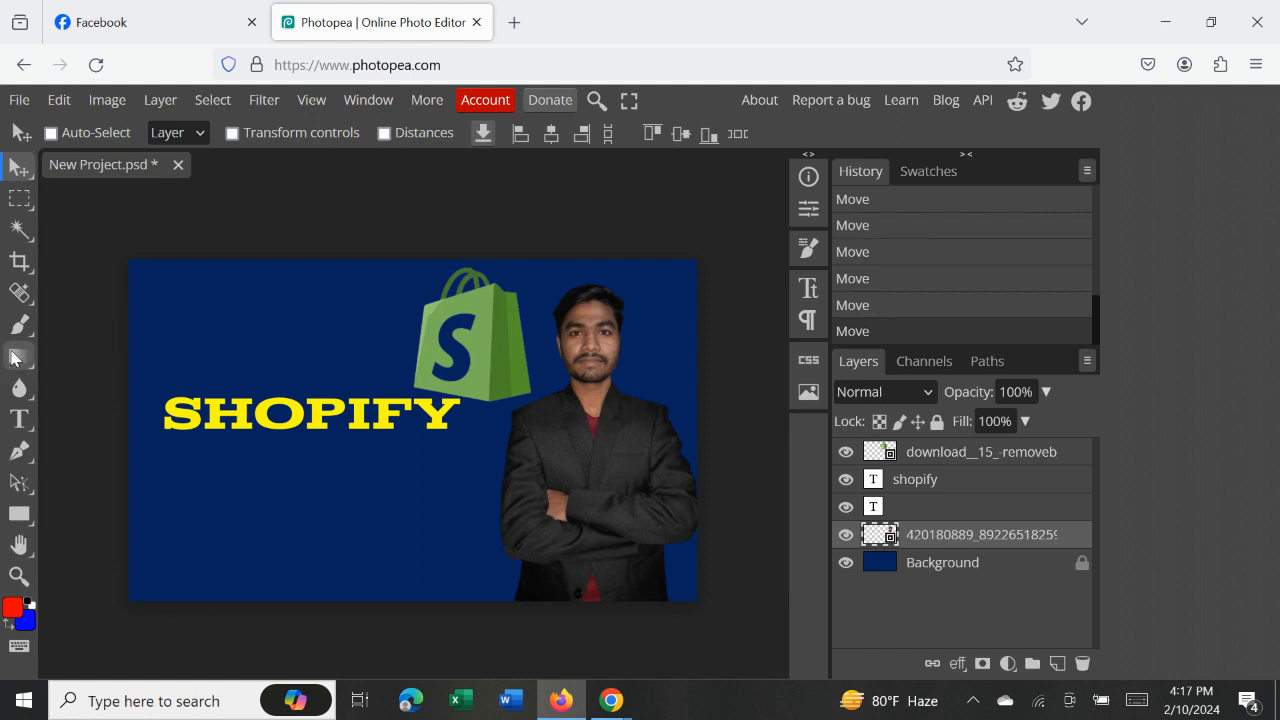
- Add the text ADS with the Type tool and position it centered beneath the SHOPIFY title
click(14, 425)
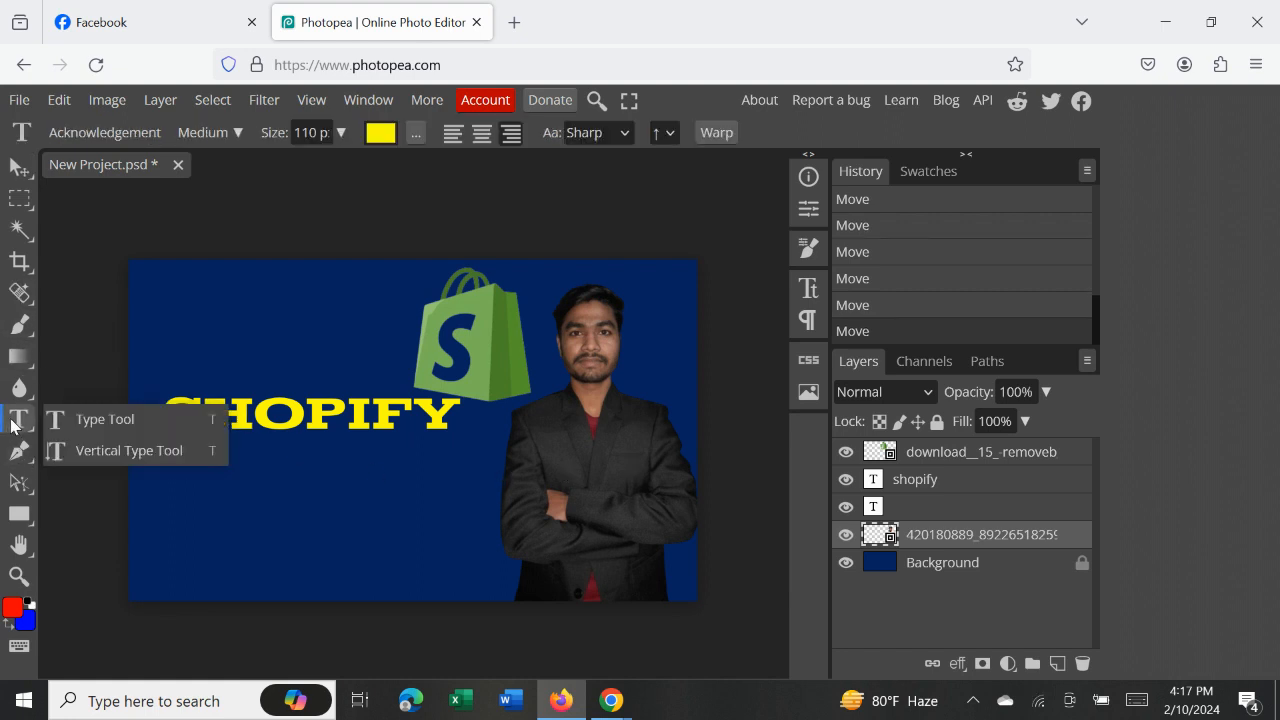
click(76, 421)
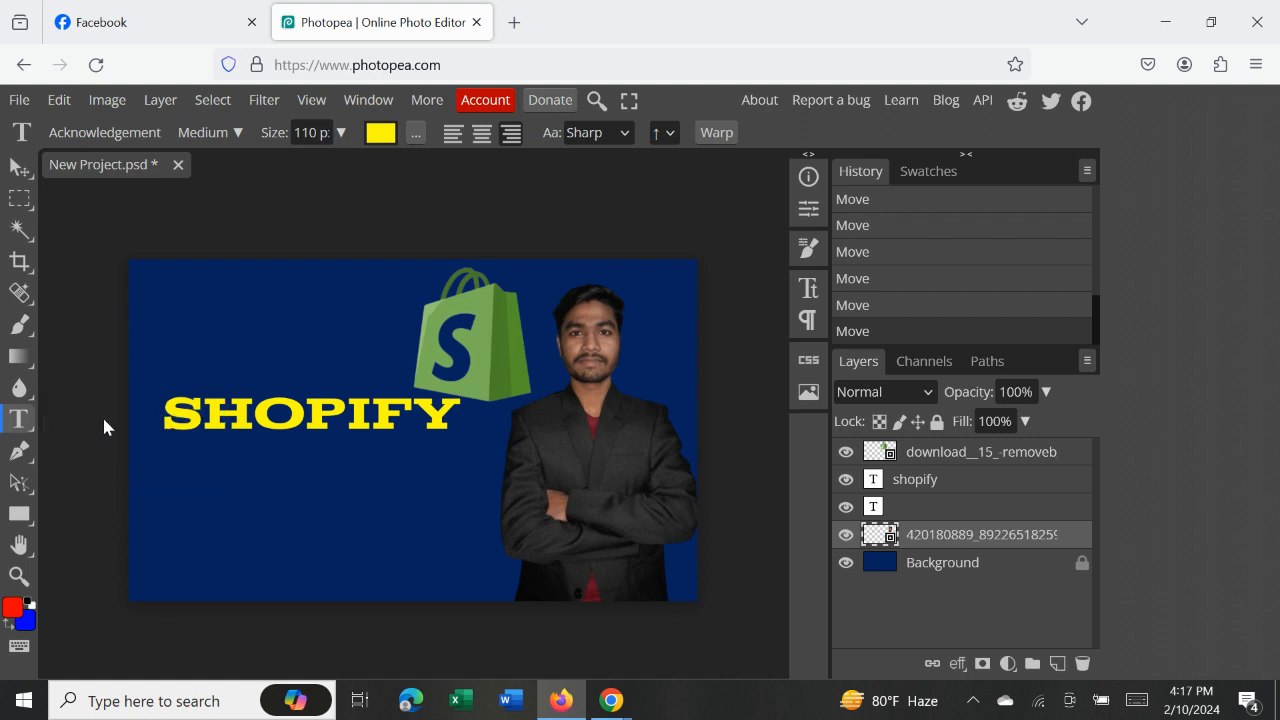
click(235, 478)
text(ADS)
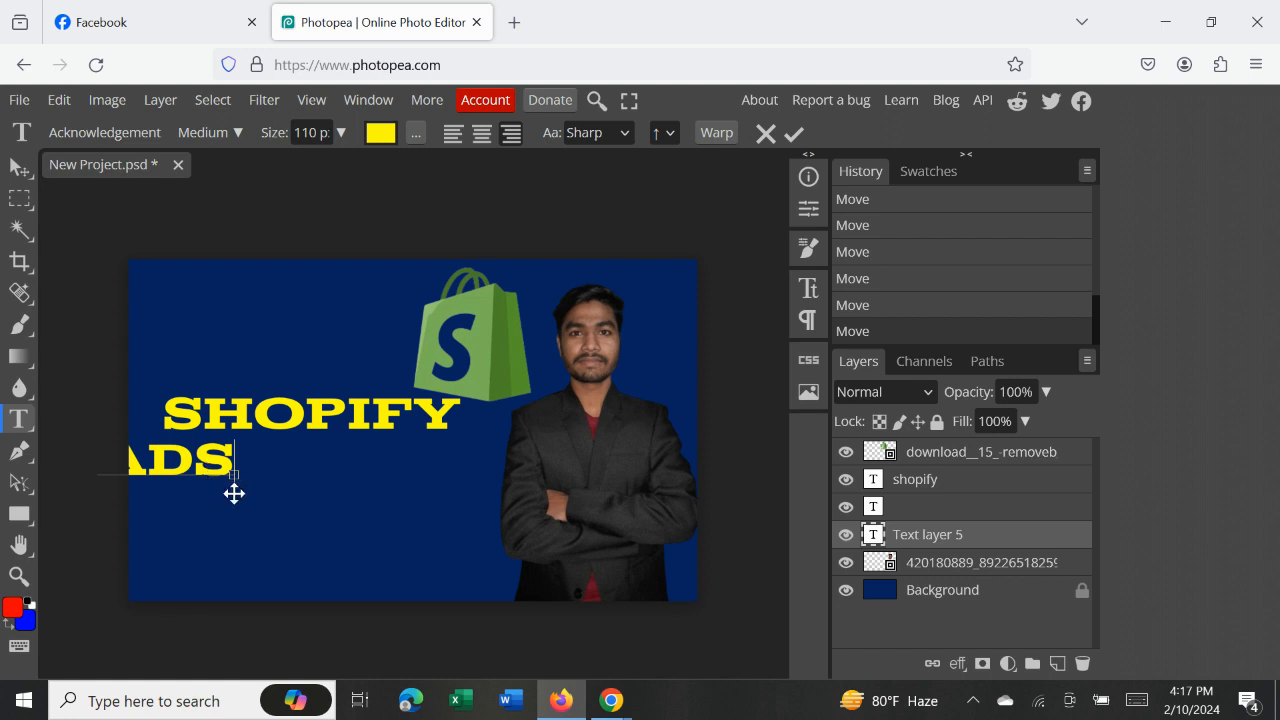
drag(237, 497, 362, 509)
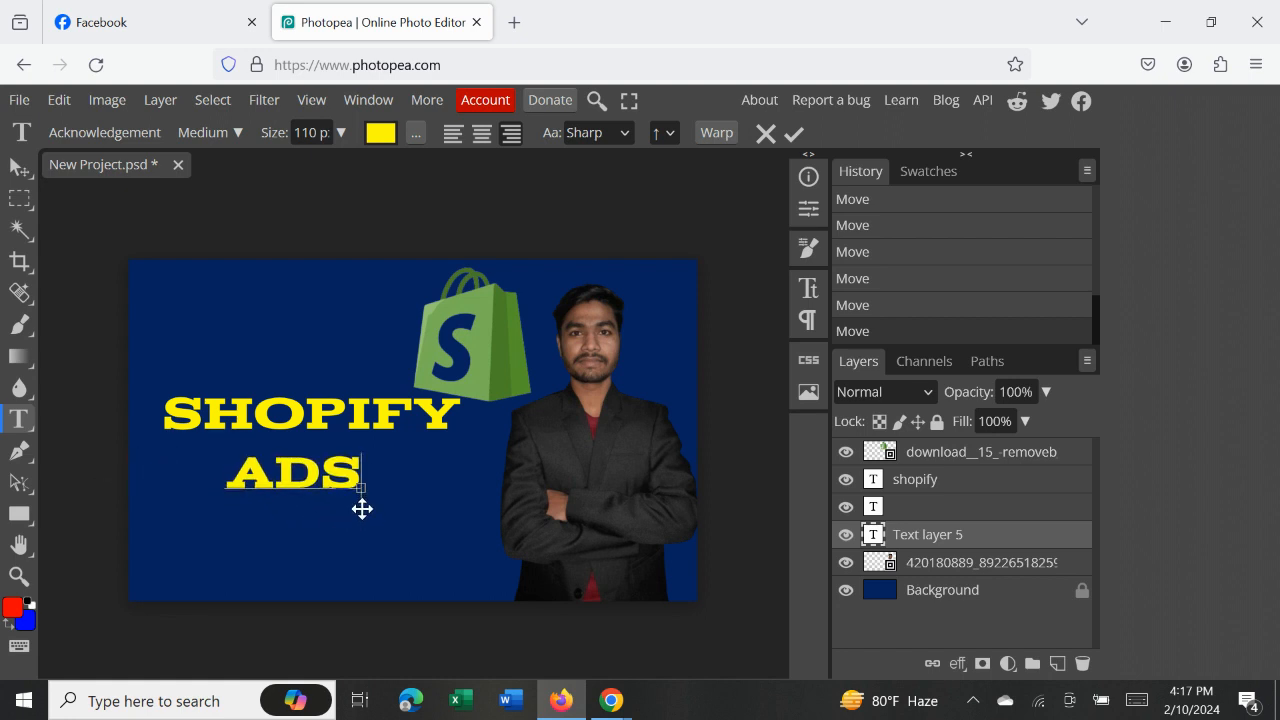
- Color the word ADS red (ff0000) and commit the text
double_click(280, 471)
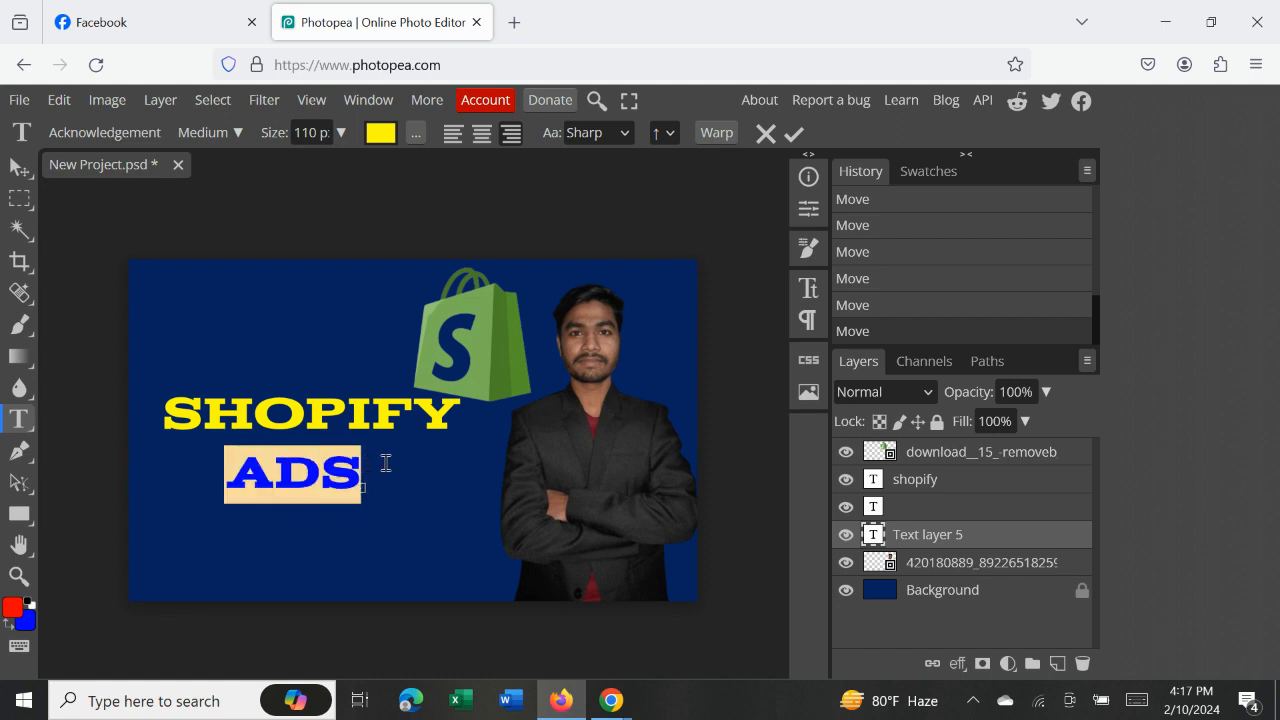
click(380, 133)
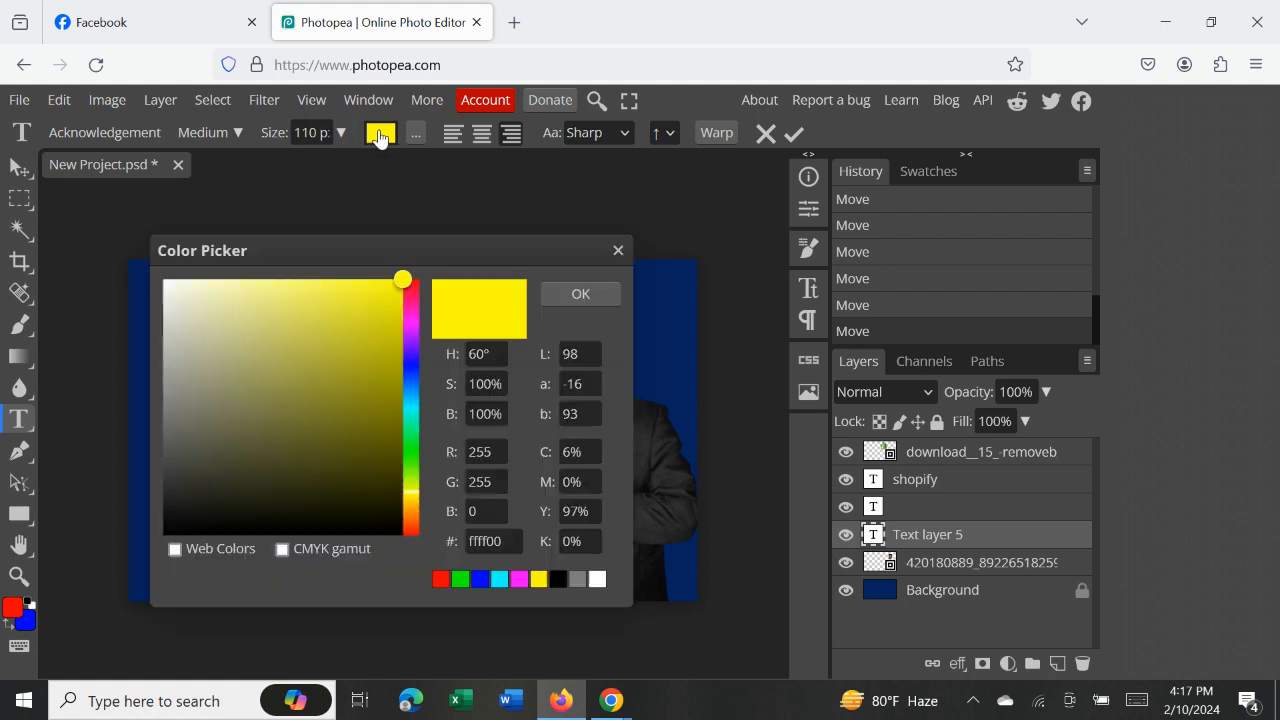
click(442, 580)
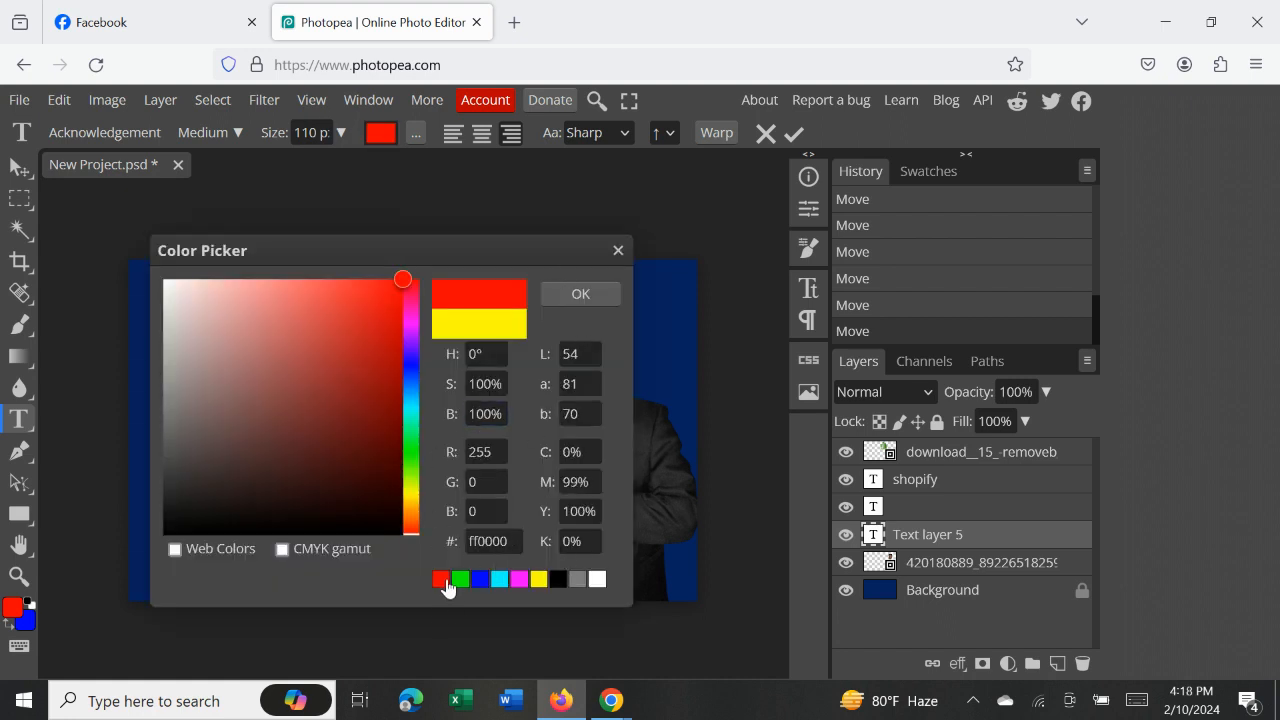
click(595, 297)
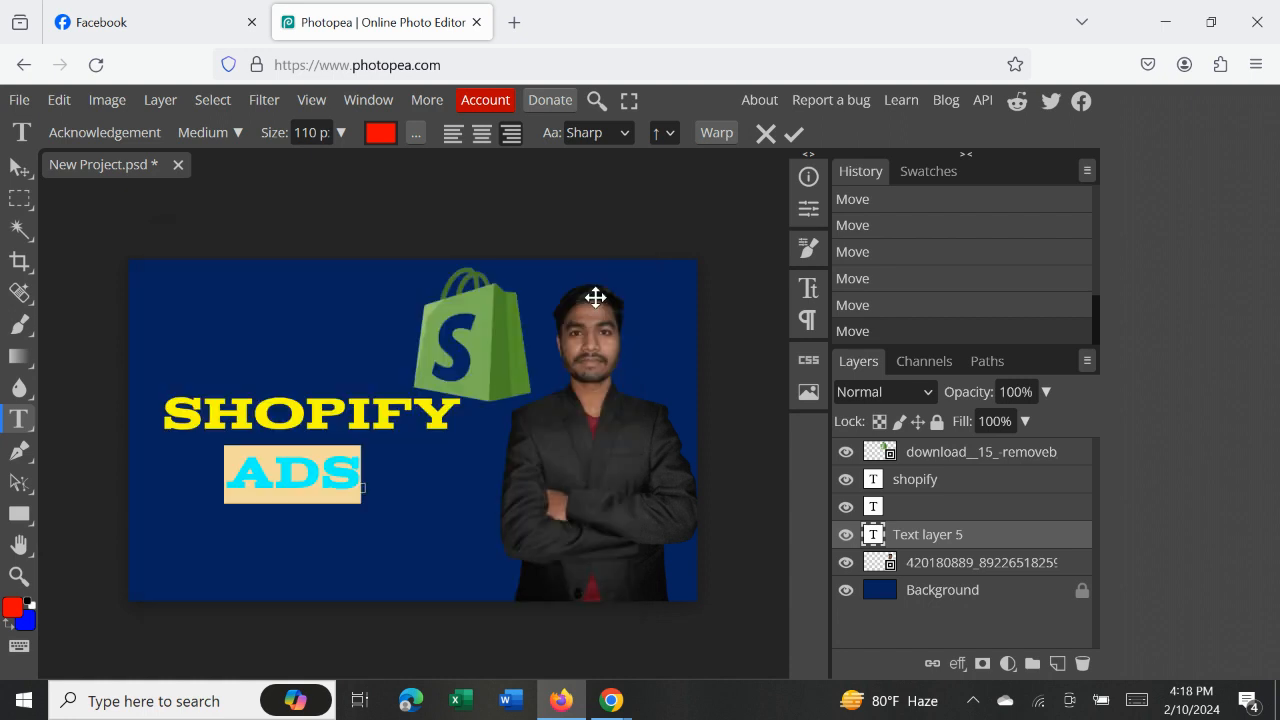
click(794, 134)
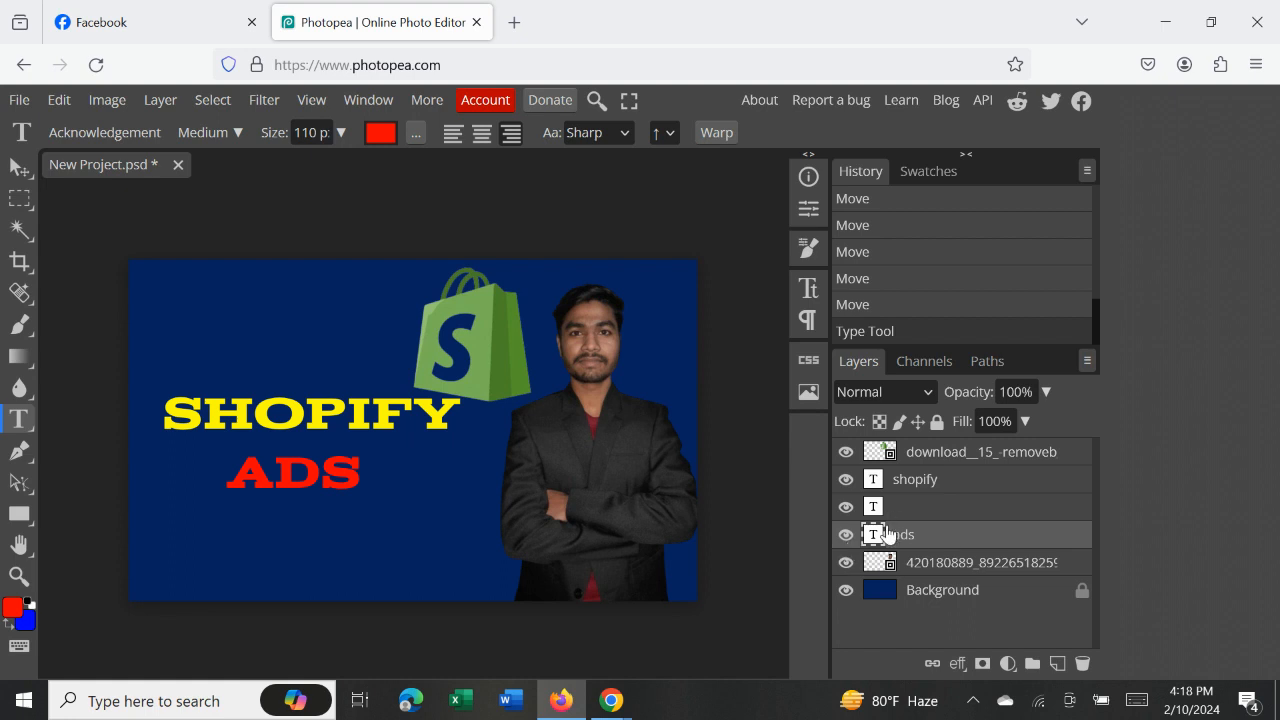
- Delete the ADS, empty and SHOPIFY text layers and the bag logo layer, keeping only the portrait and background
key(Delete)
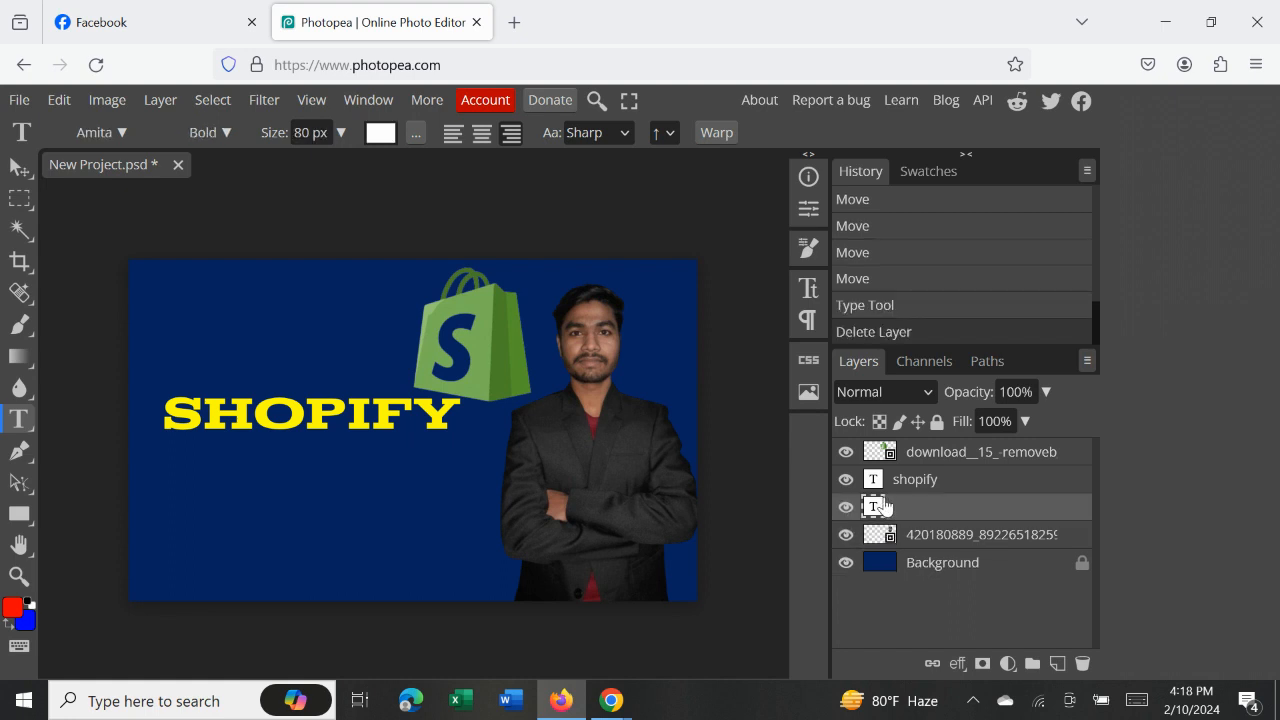
key(Delete)
key(Delete)
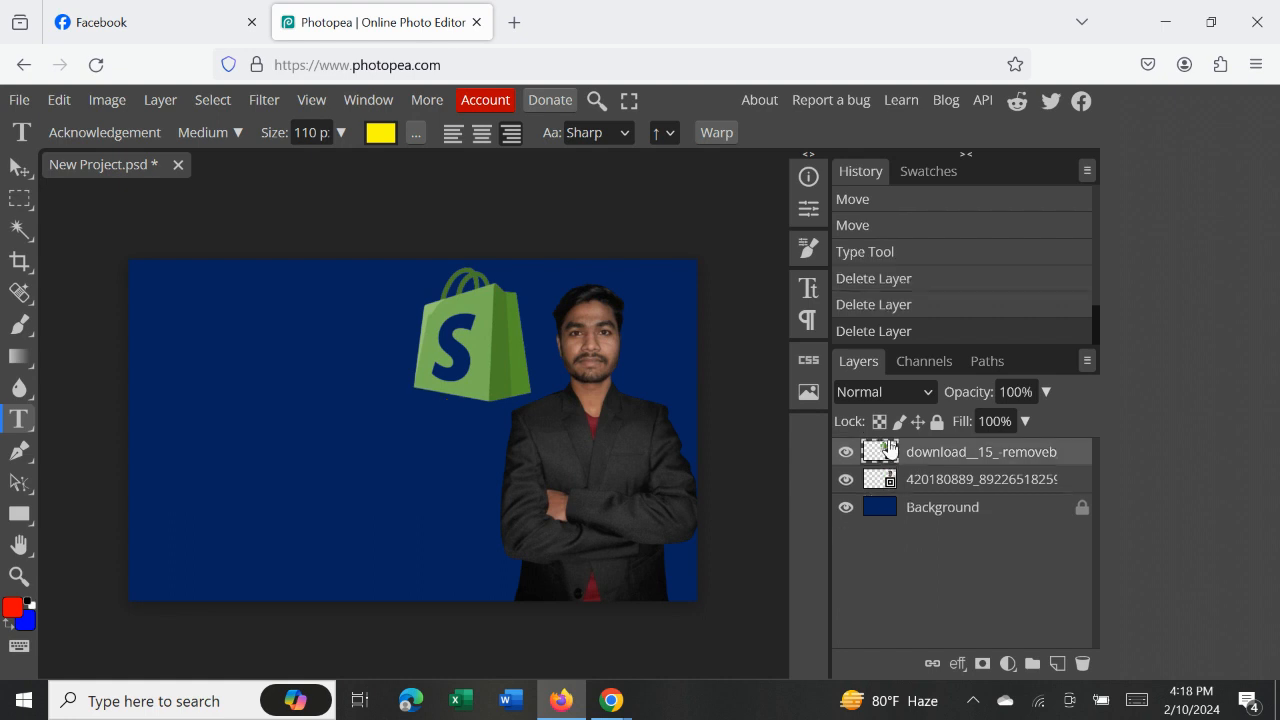
key(Delete)
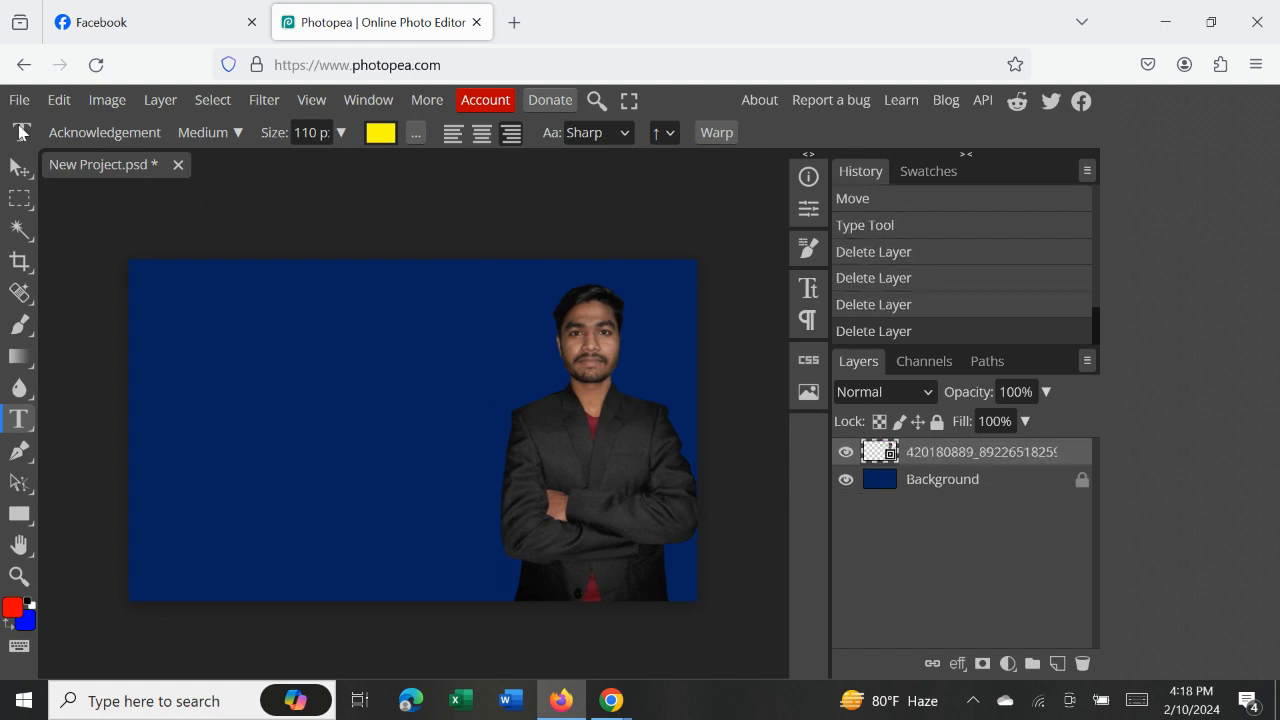
- Place the Google Ads logo image download__13_-removebg-preview from the Downloads folder into the project
click(19, 167)
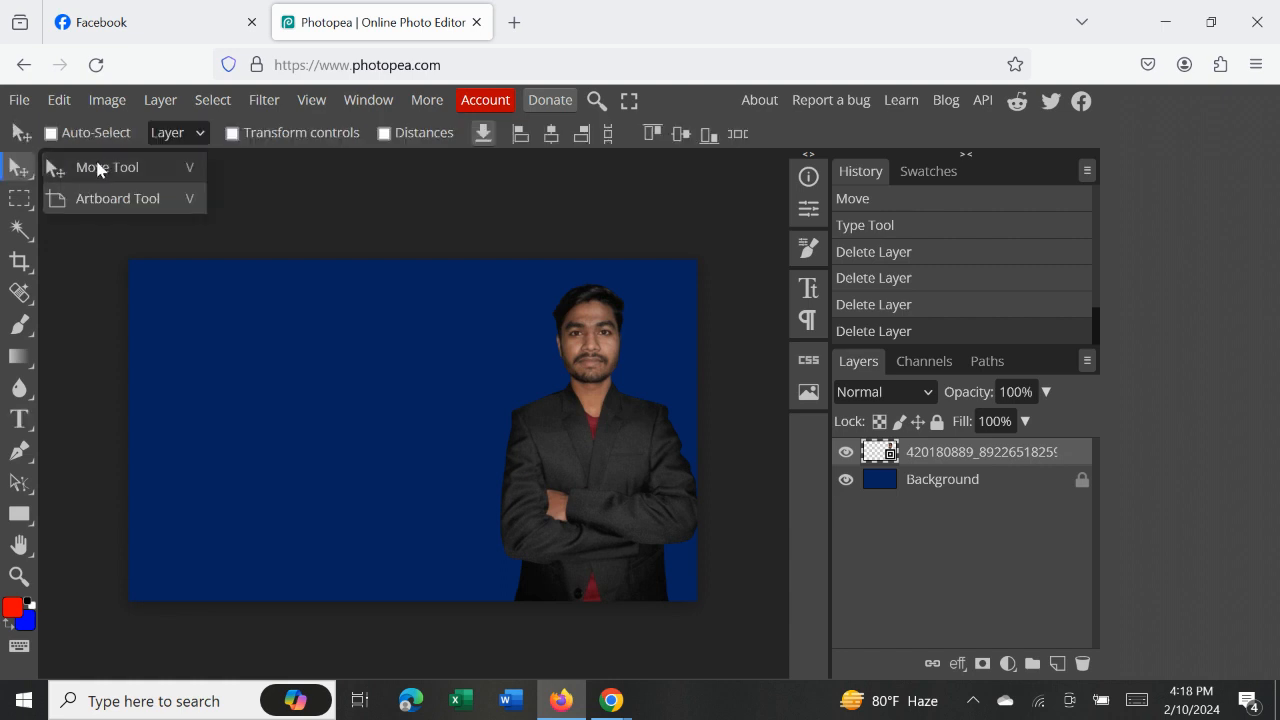
click(19, 99)
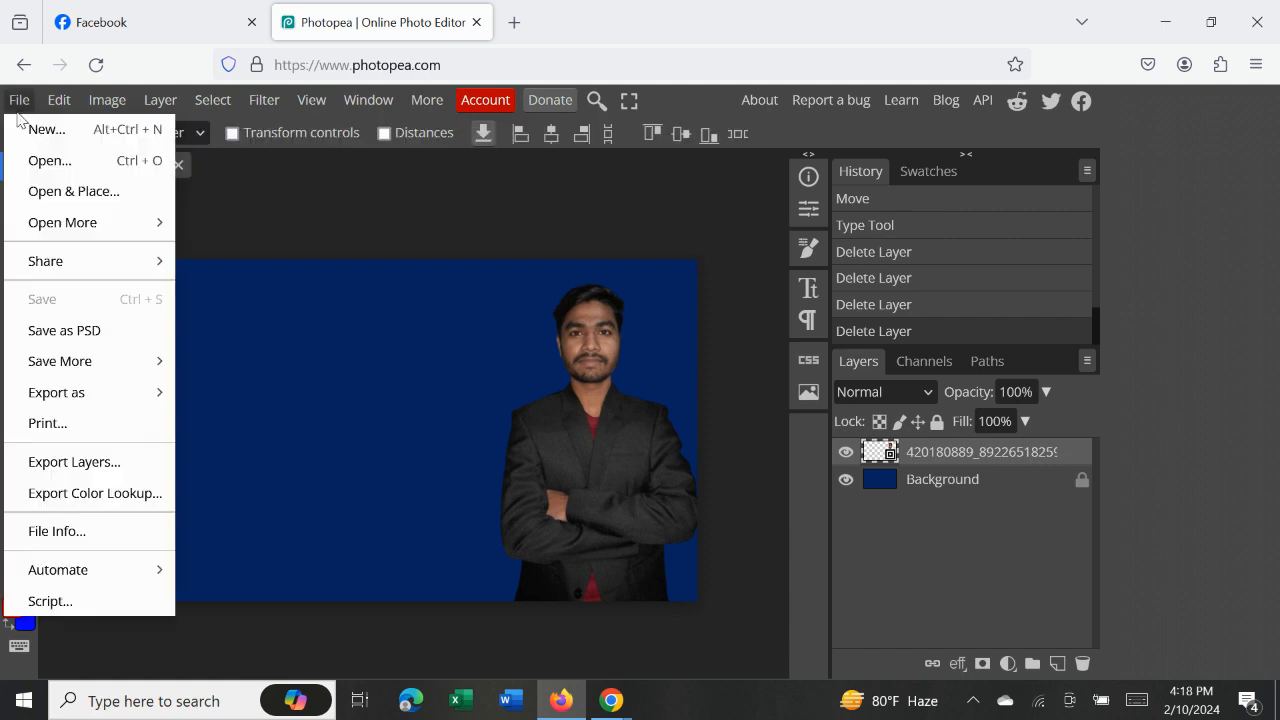
click(58, 191)
scroll(459, 265, down, 3)
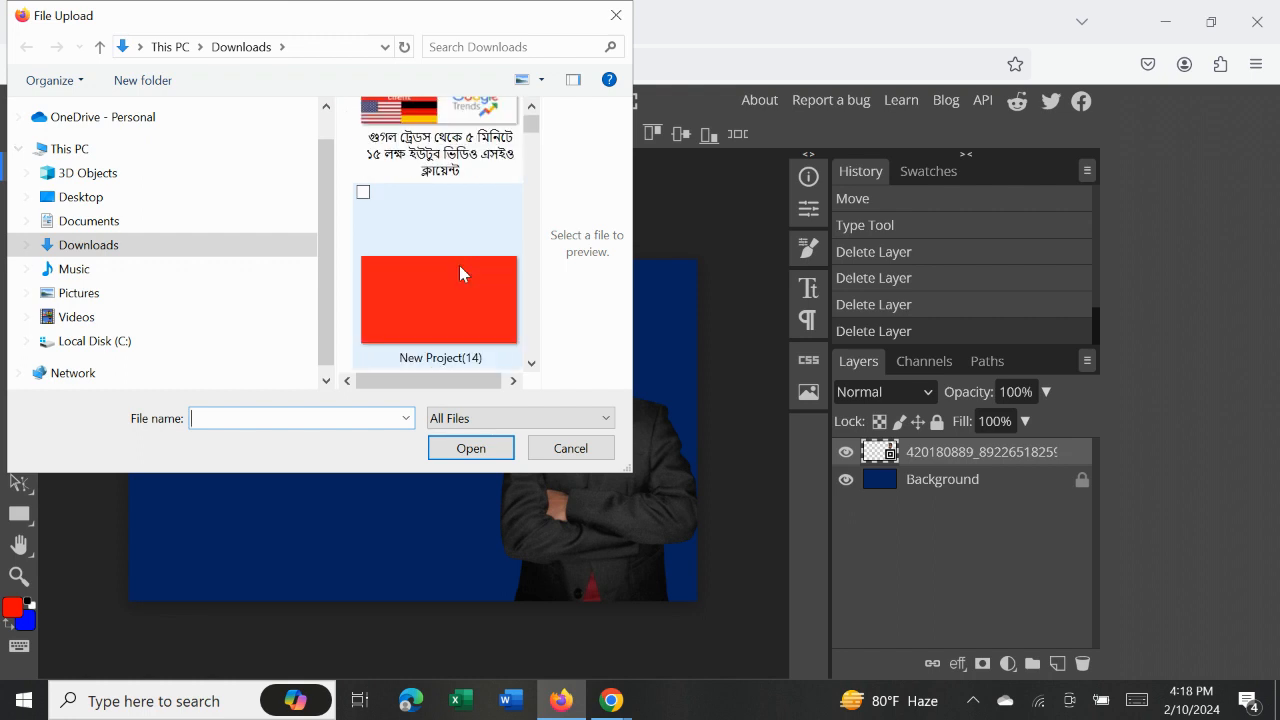
scroll(461, 272, down, 5)
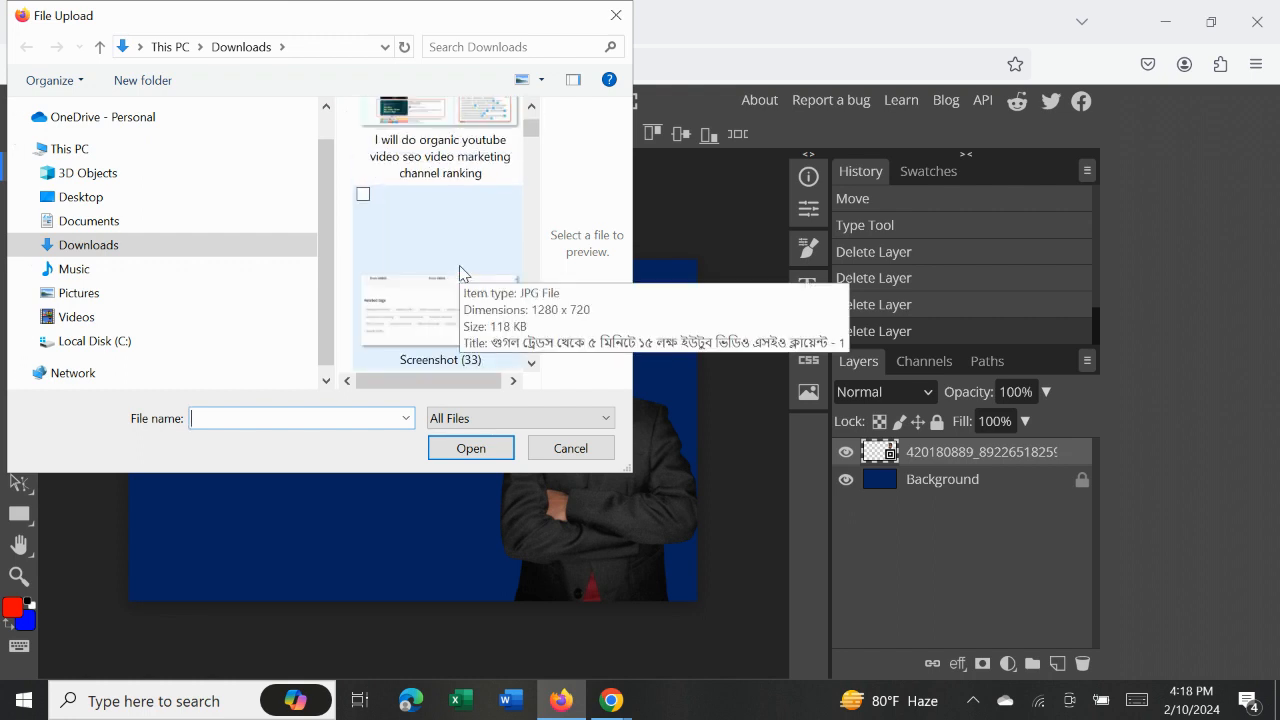
scroll(461, 272, down, 5)
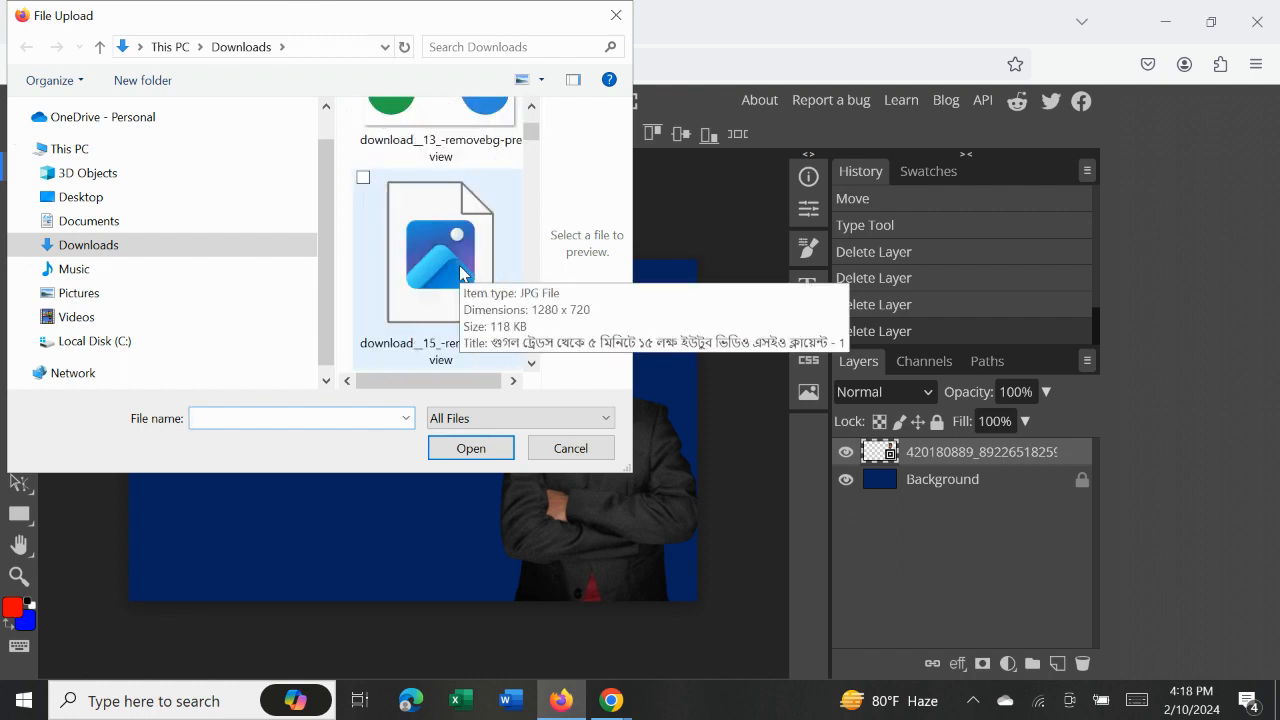
scroll(461, 272, up, 2)
click(437, 309)
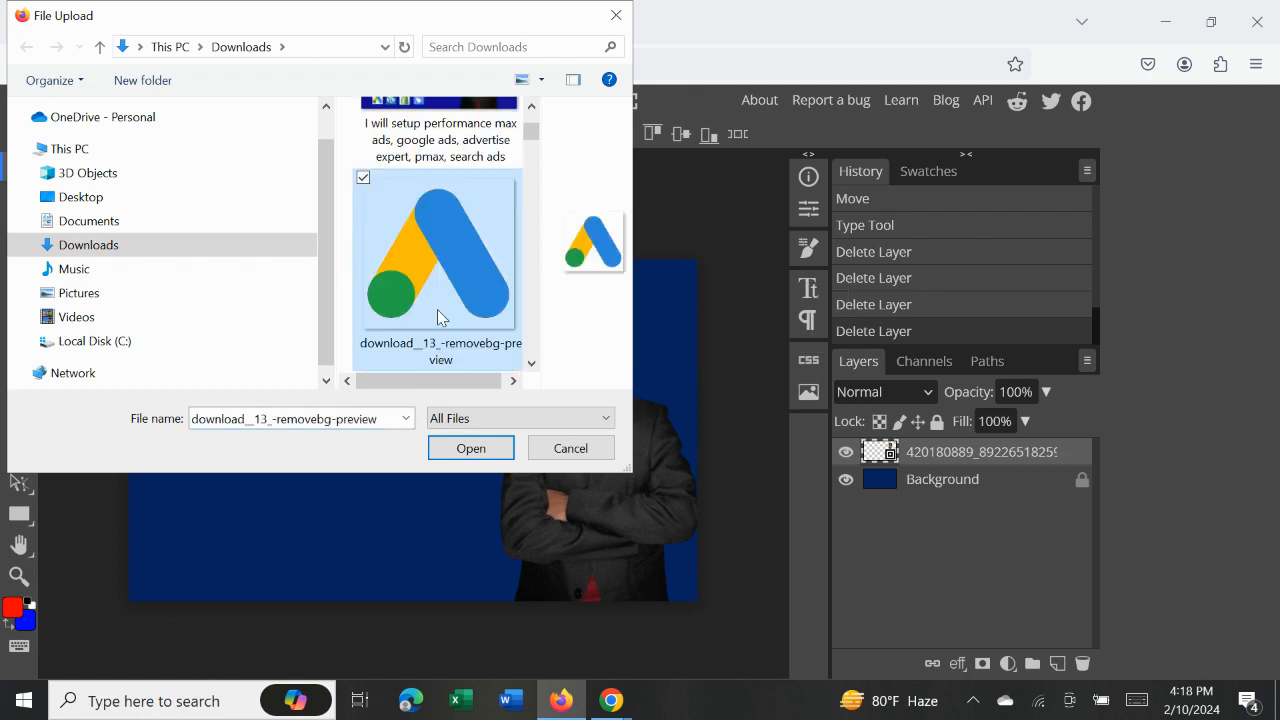
click(498, 456)
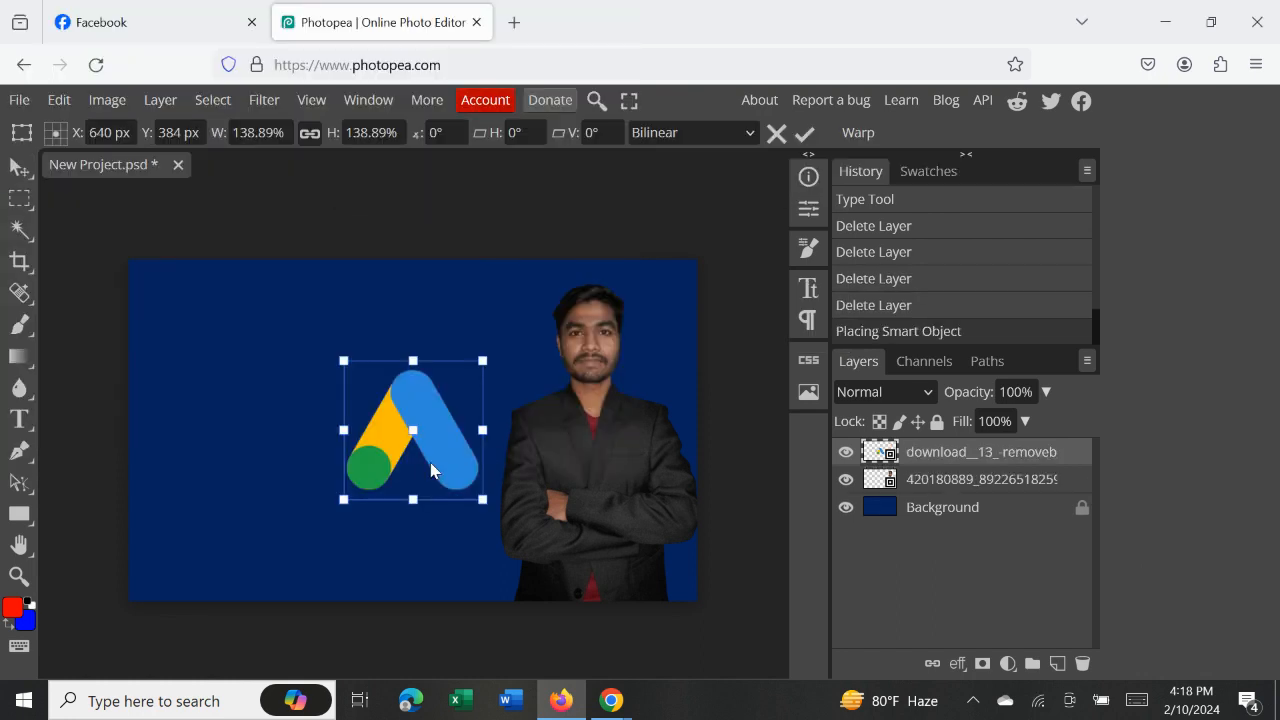
- Enlarge the Google Ads logo to about 183%, position it at about X 500 px, Y 333 px, and commit the transform
drag(424, 472, 482, 554)
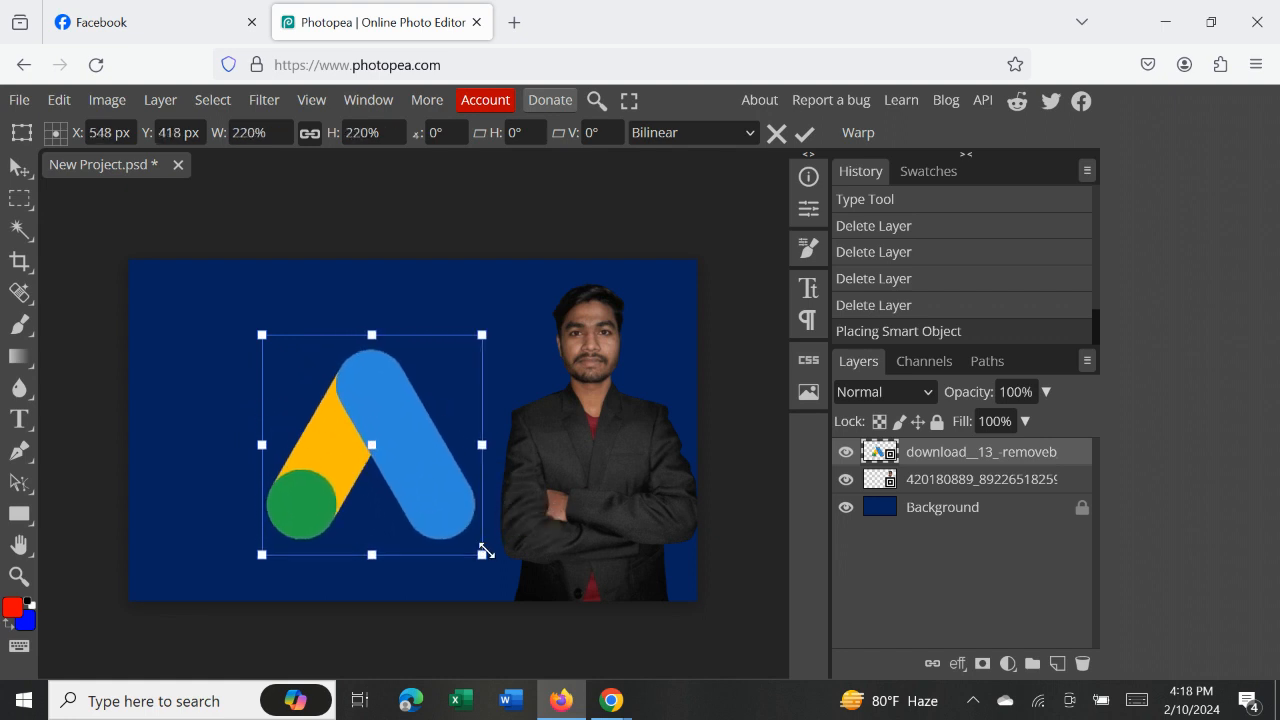
drag(417, 477, 391, 461)
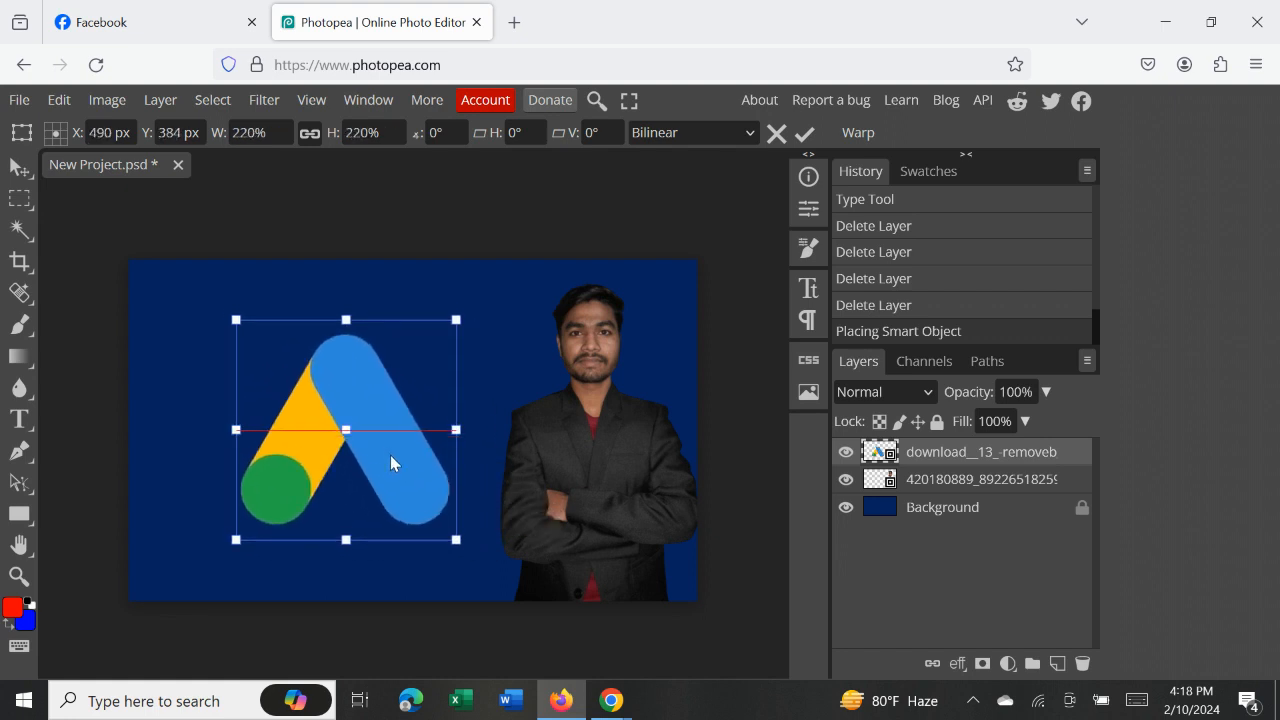
drag(458, 542, 420, 503)
drag(344, 423, 366, 419)
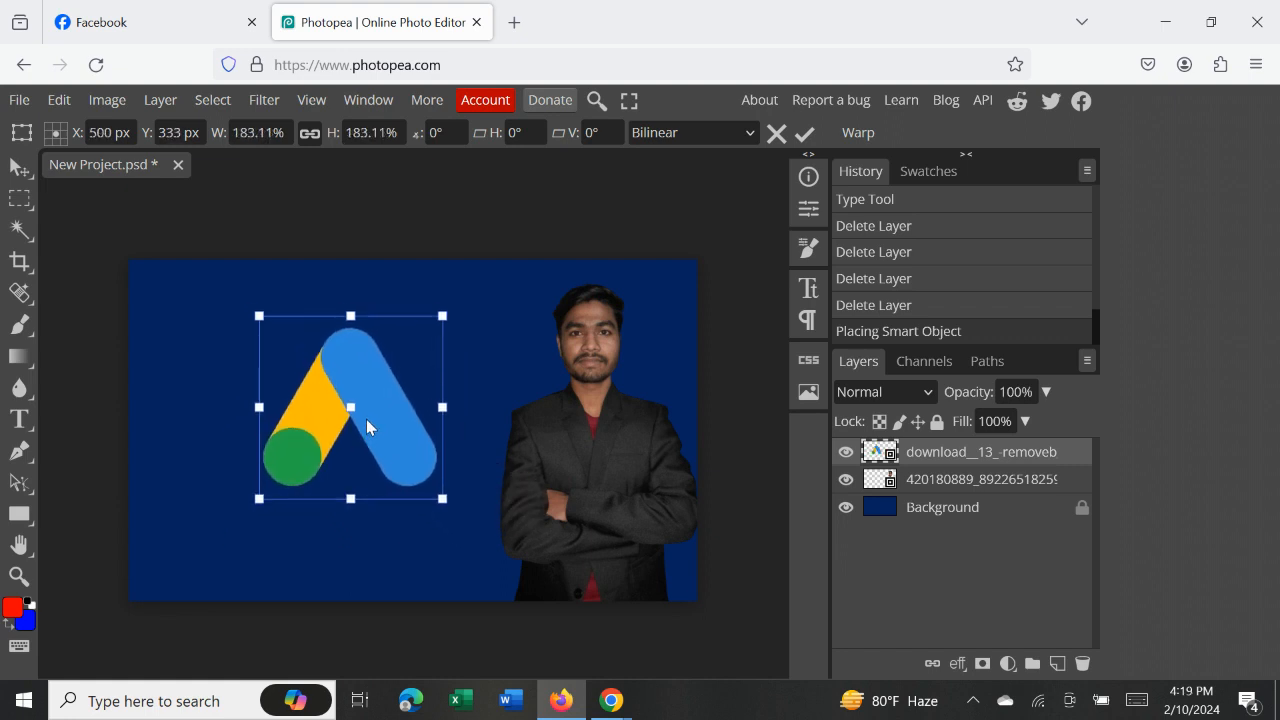
click(804, 134)
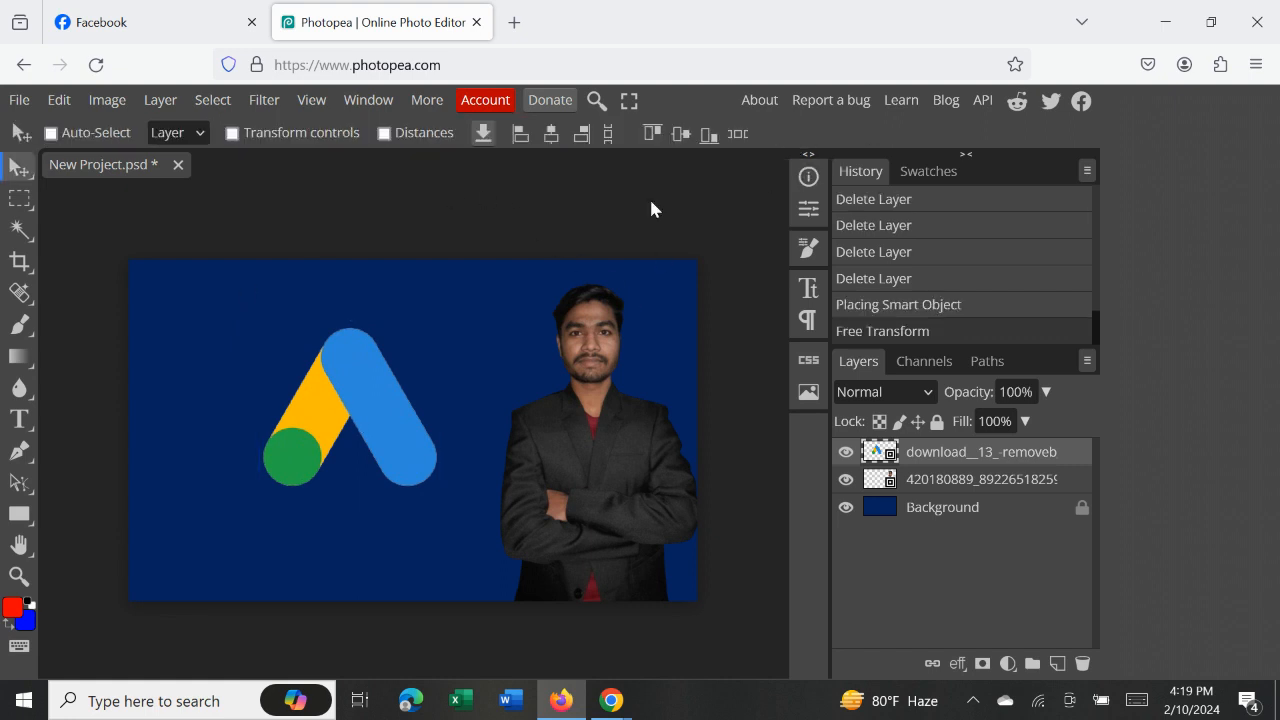
- Add the text GOOGLE ADS with the Type tool and move it fully onto the canvas across the logo's upper part
click(22, 428)
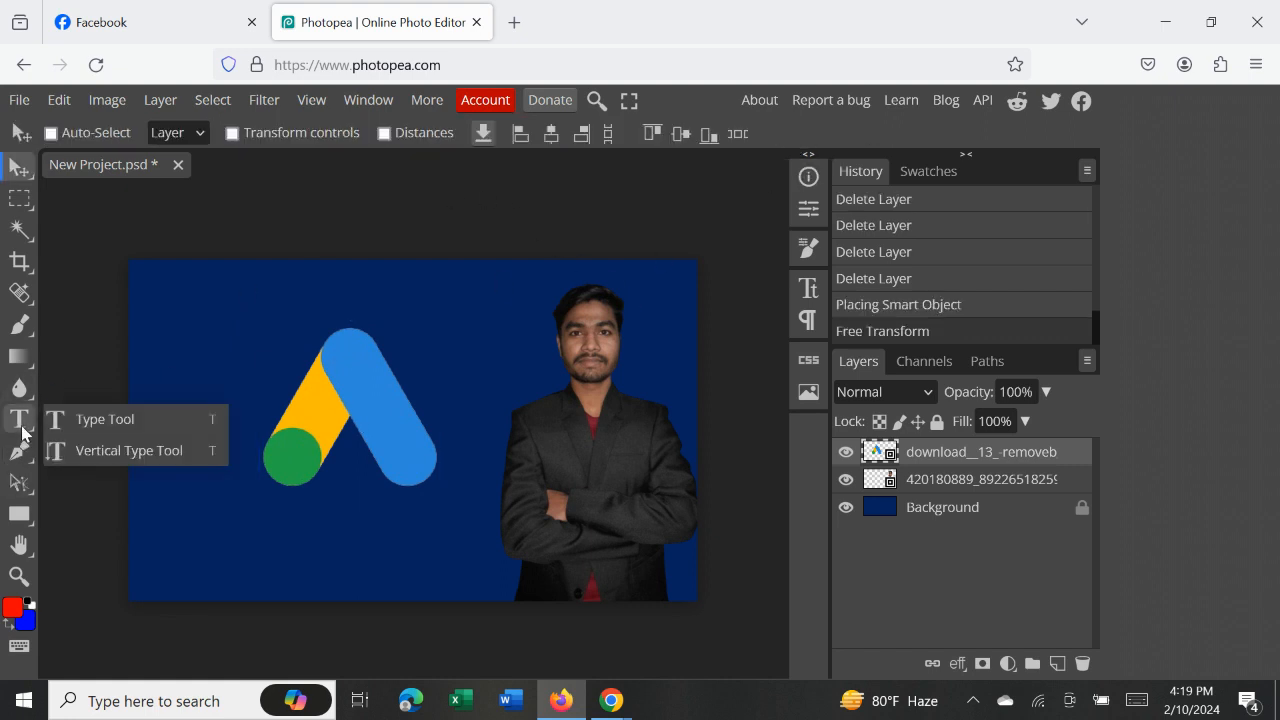
click(77, 420)
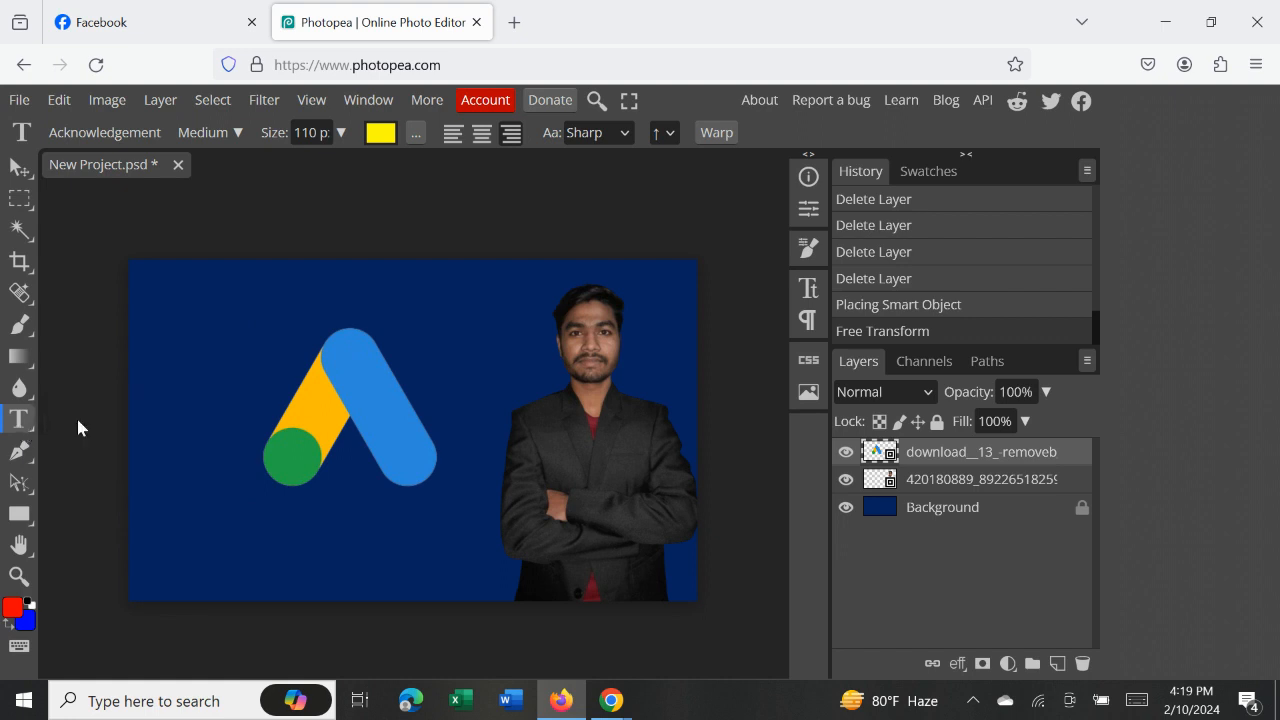
click(246, 355)
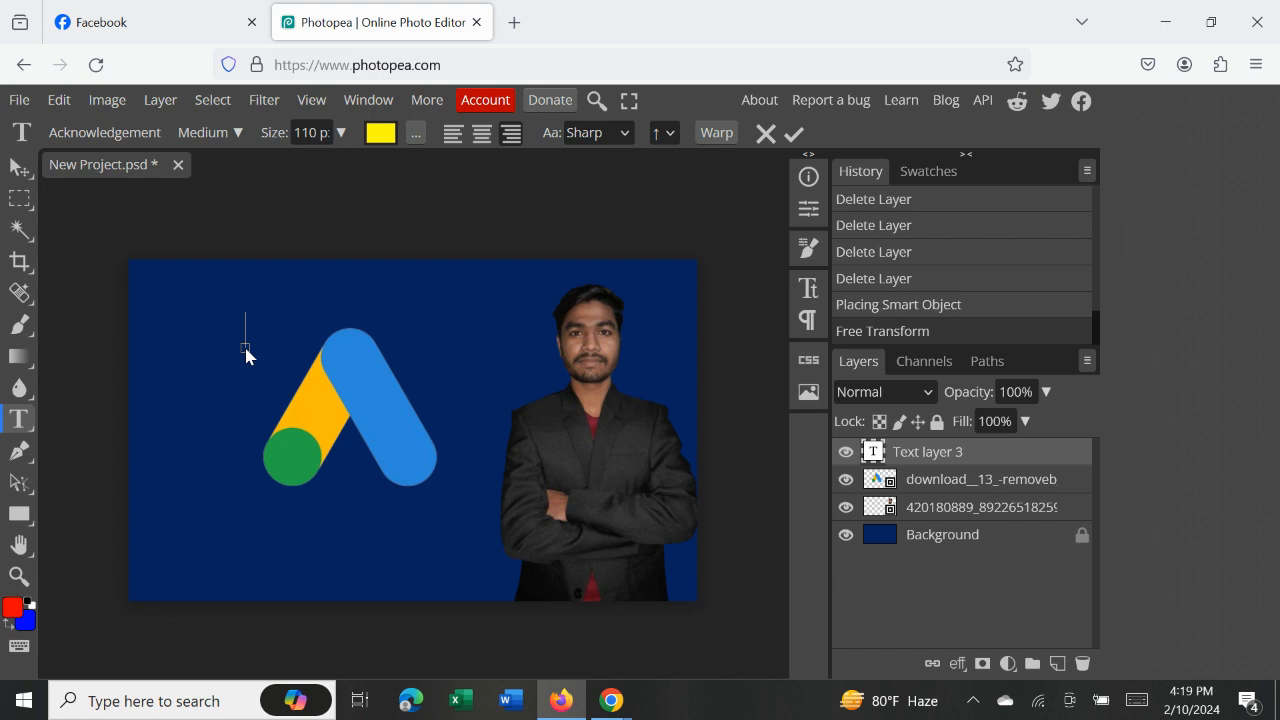
text(GOOGLE ADS)
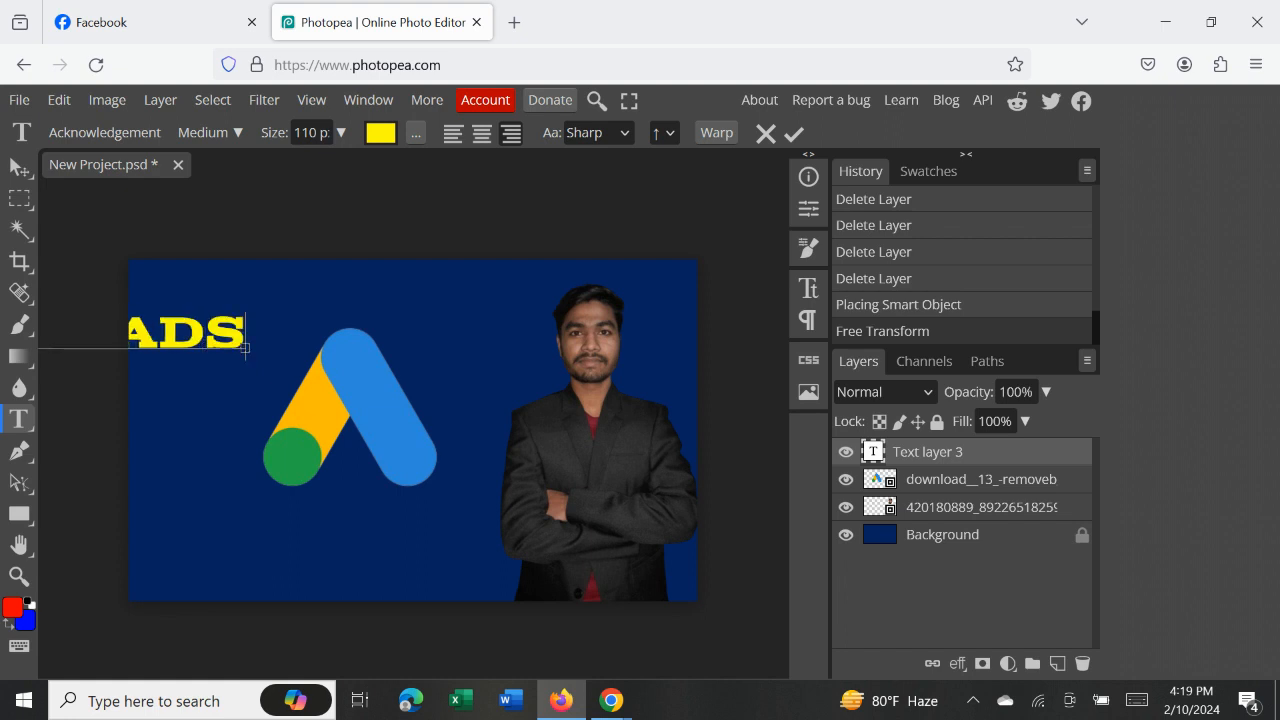
drag(254, 409, 561, 427)
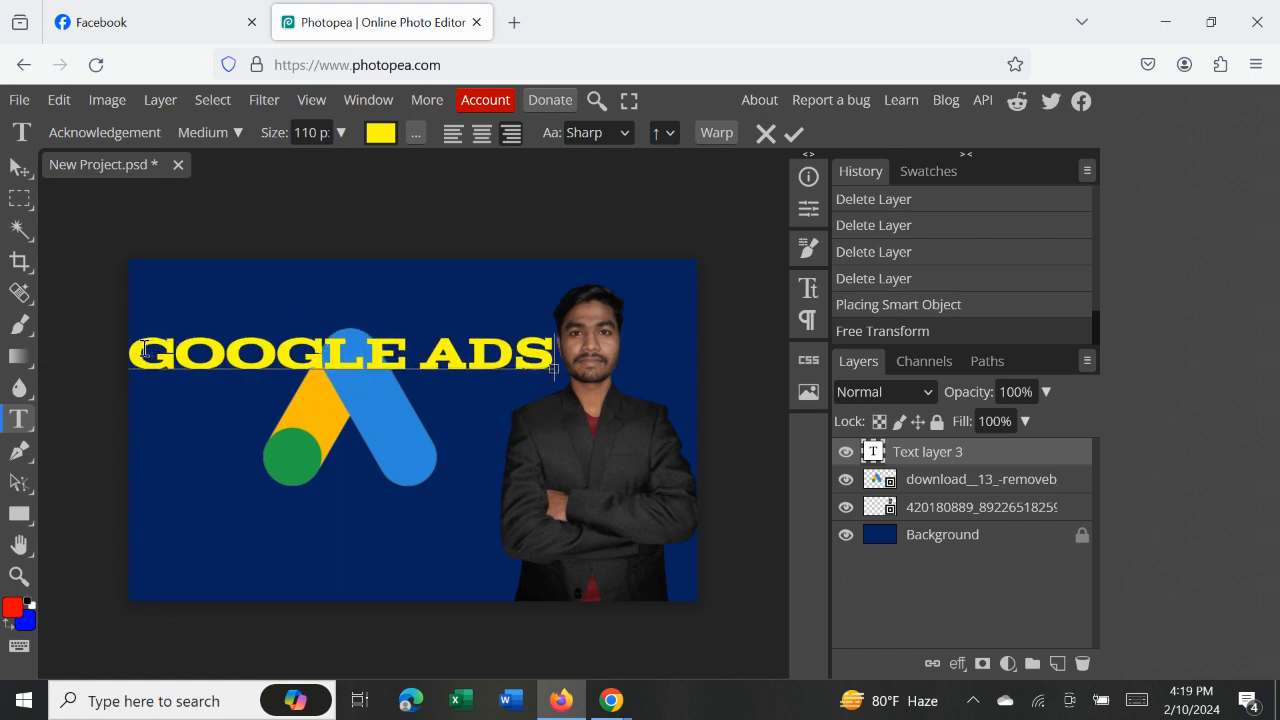
- Set the size of the whole GOOGLE ADS text to 90 px and commit it
drag(141, 349, 576, 366)
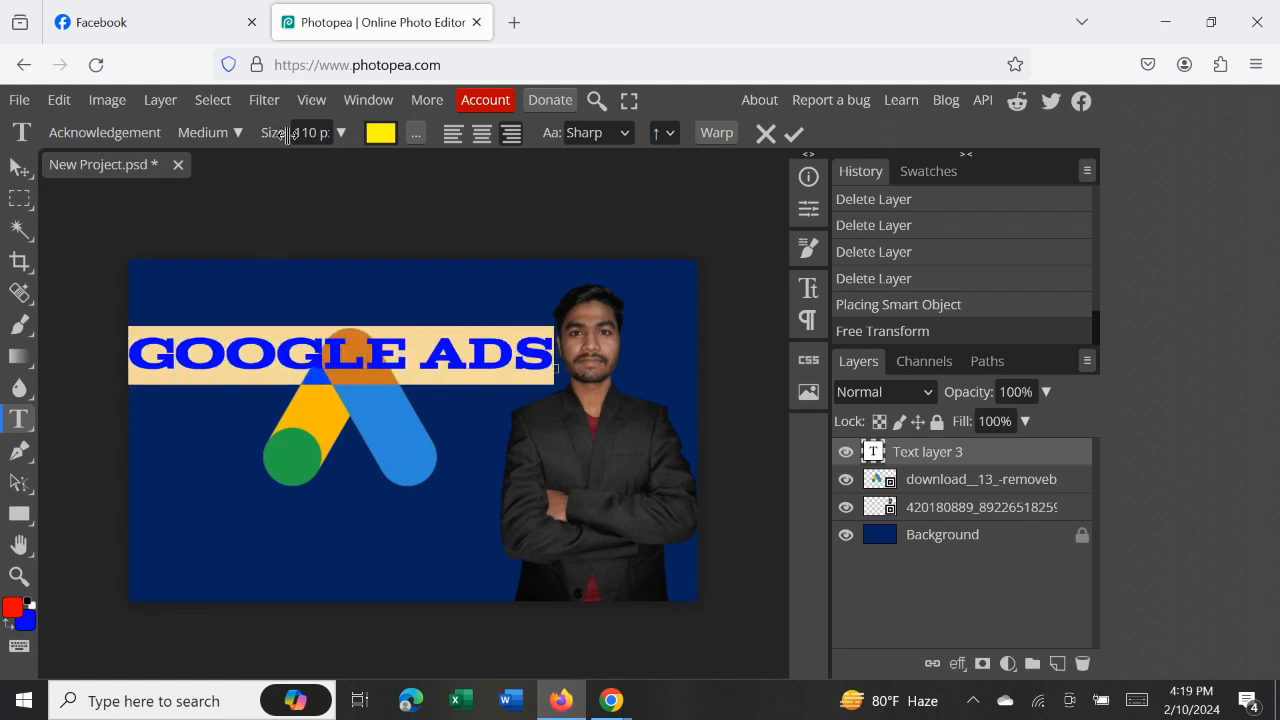
click(318, 133)
key(BackSpace)
key(BackSpace)
key(BackSpace)
text(90)
click(797, 135)
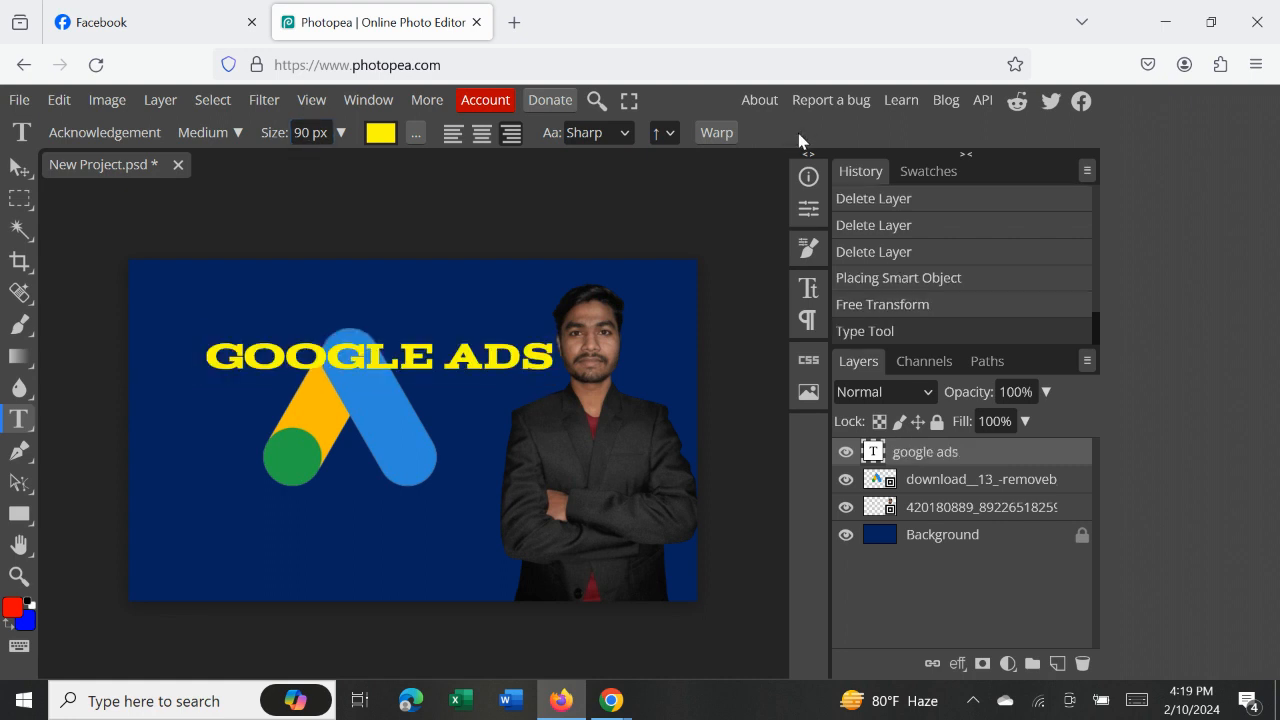
- Move the GOOGLE ADS text slightly left and down with the Move tool, away from the portrait's face
drag(483, 358, 459, 362)
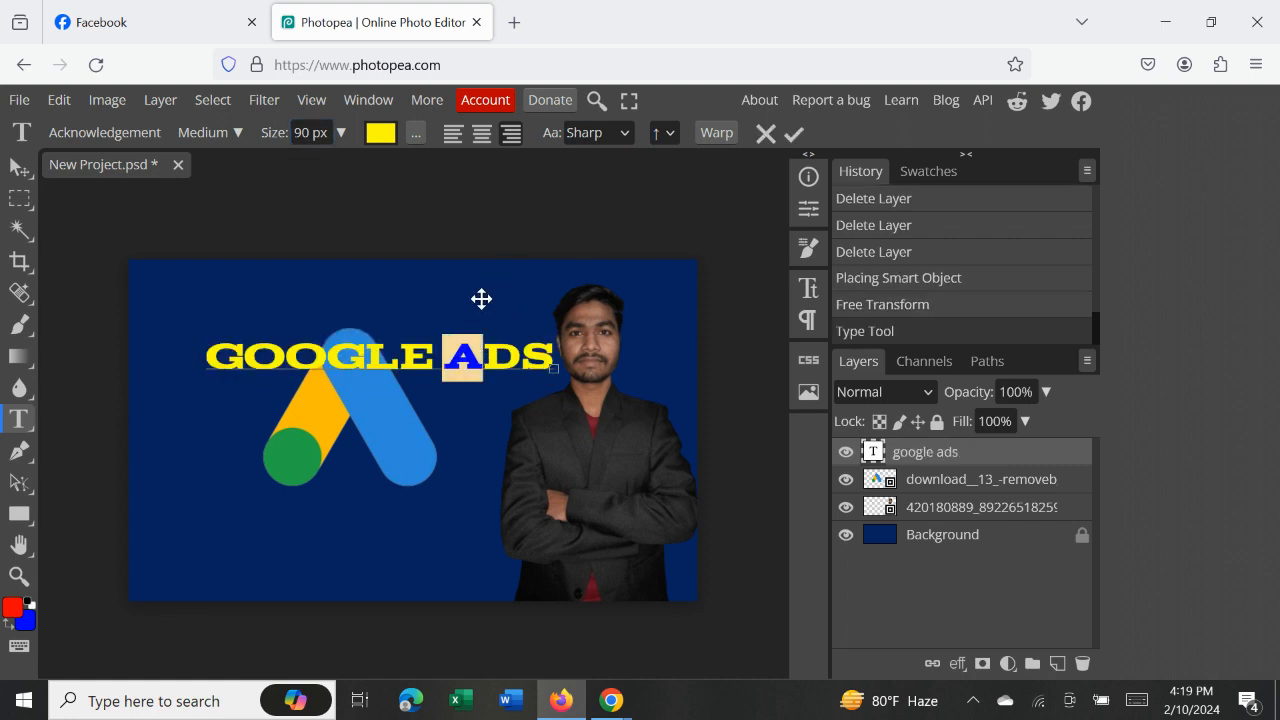
click(763, 135)
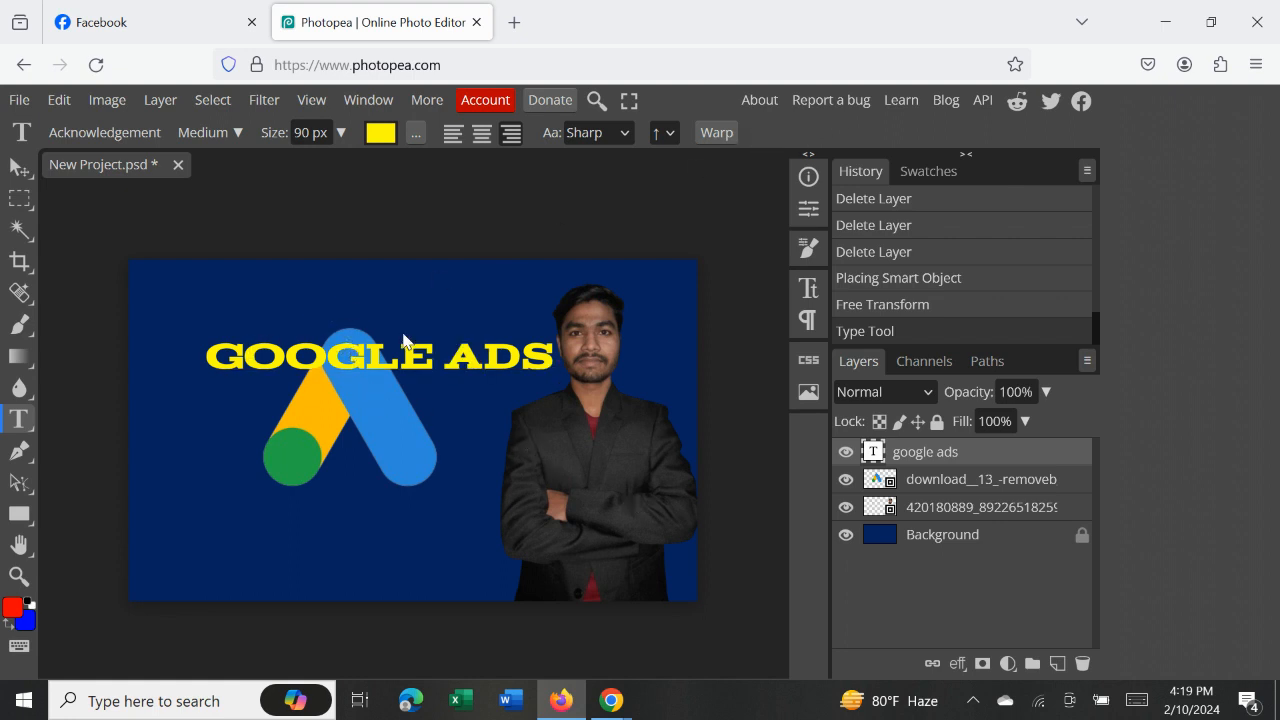
click(20, 167)
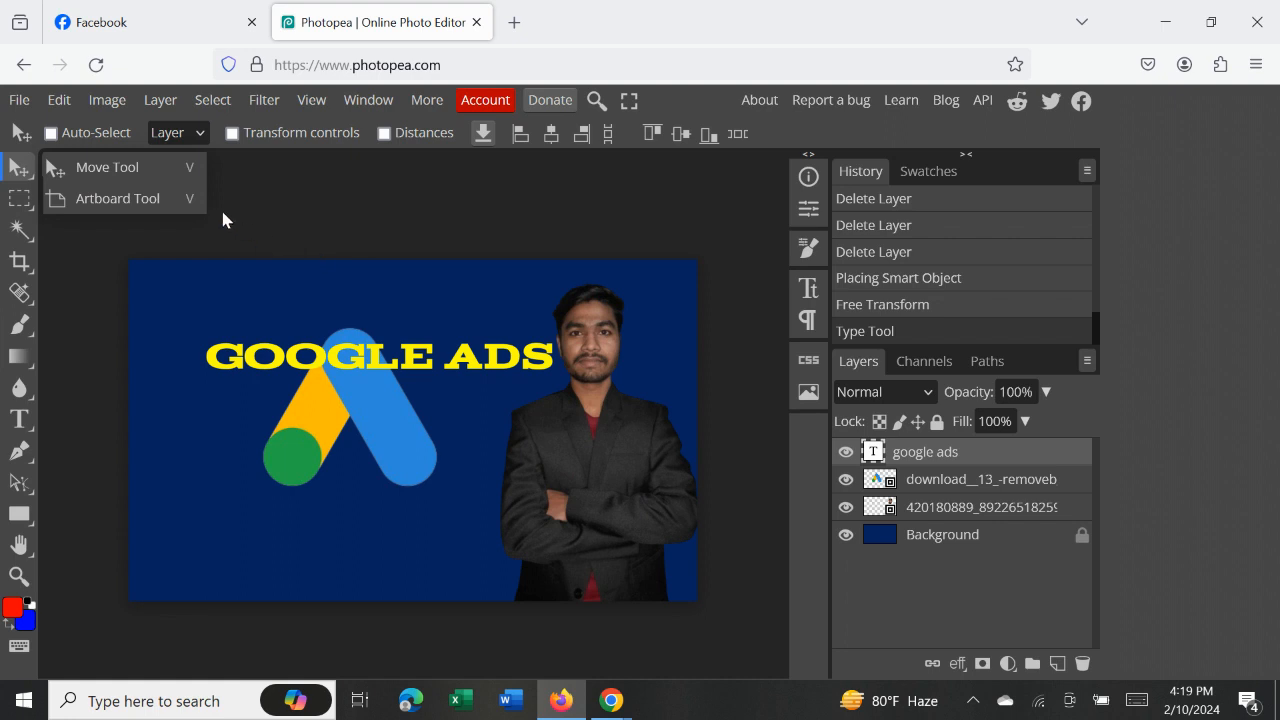
click(186, 179)
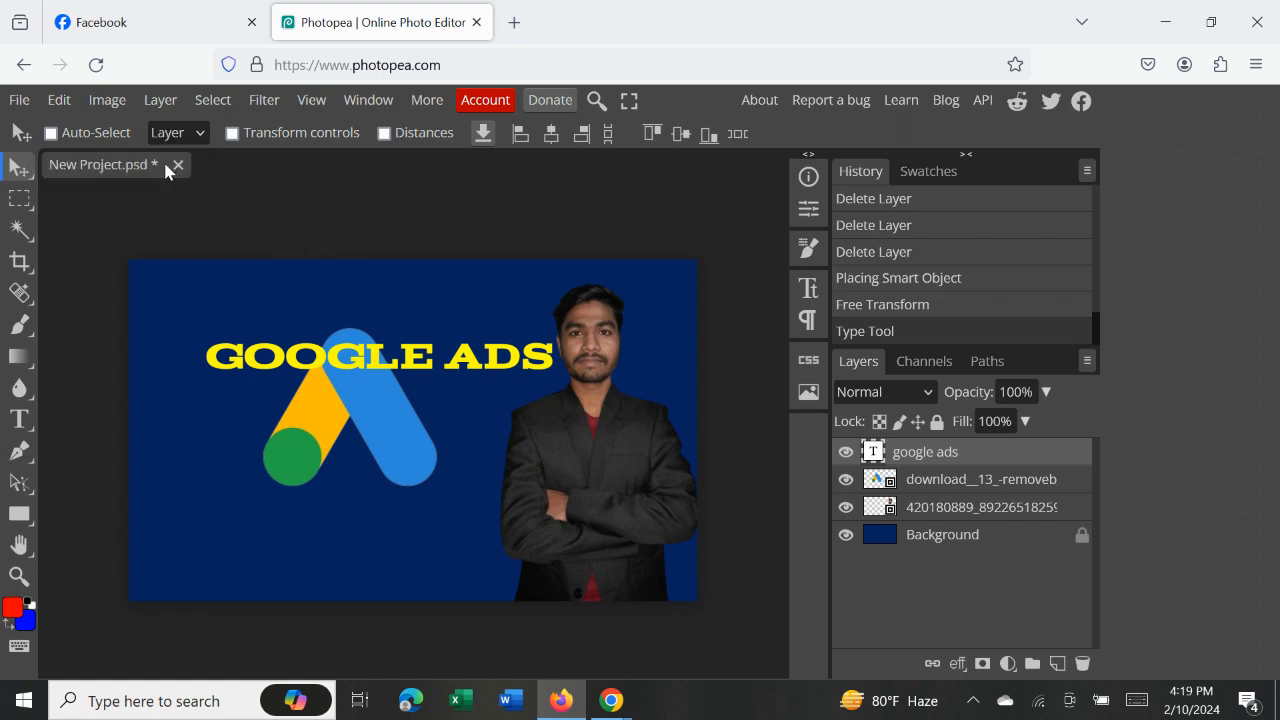
click(18, 167)
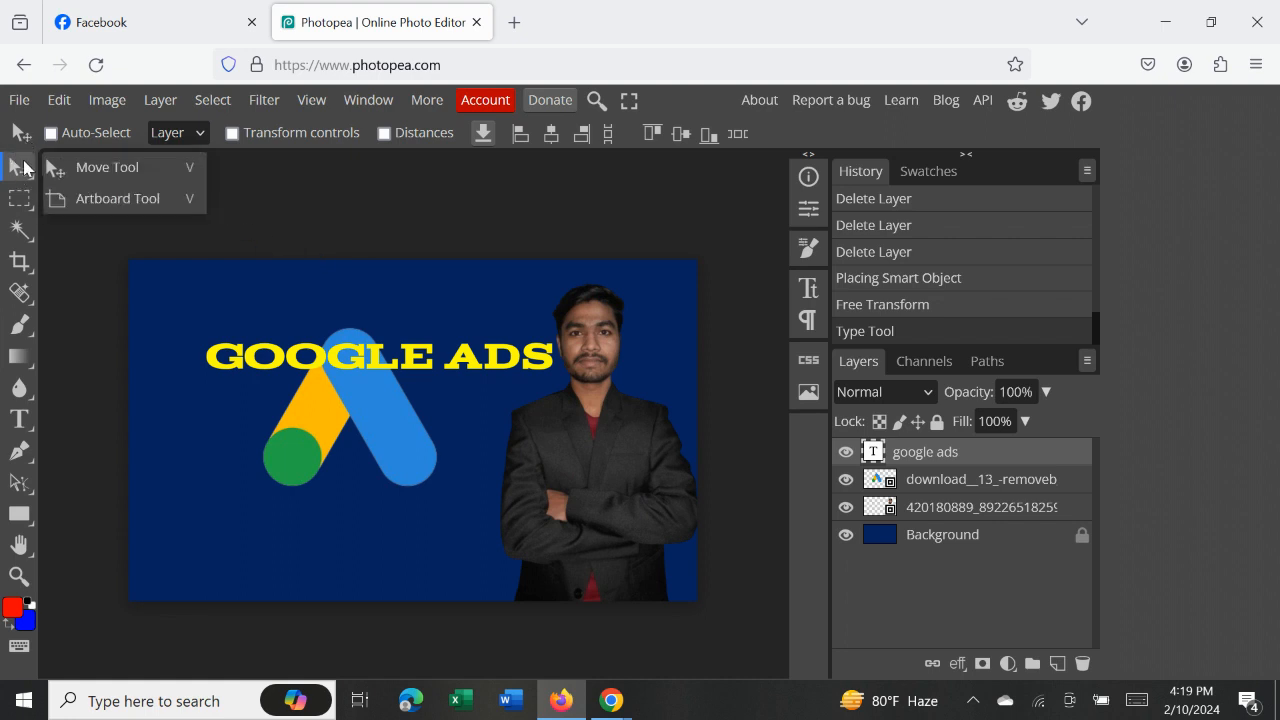
click(84, 165)
drag(426, 362, 393, 367)
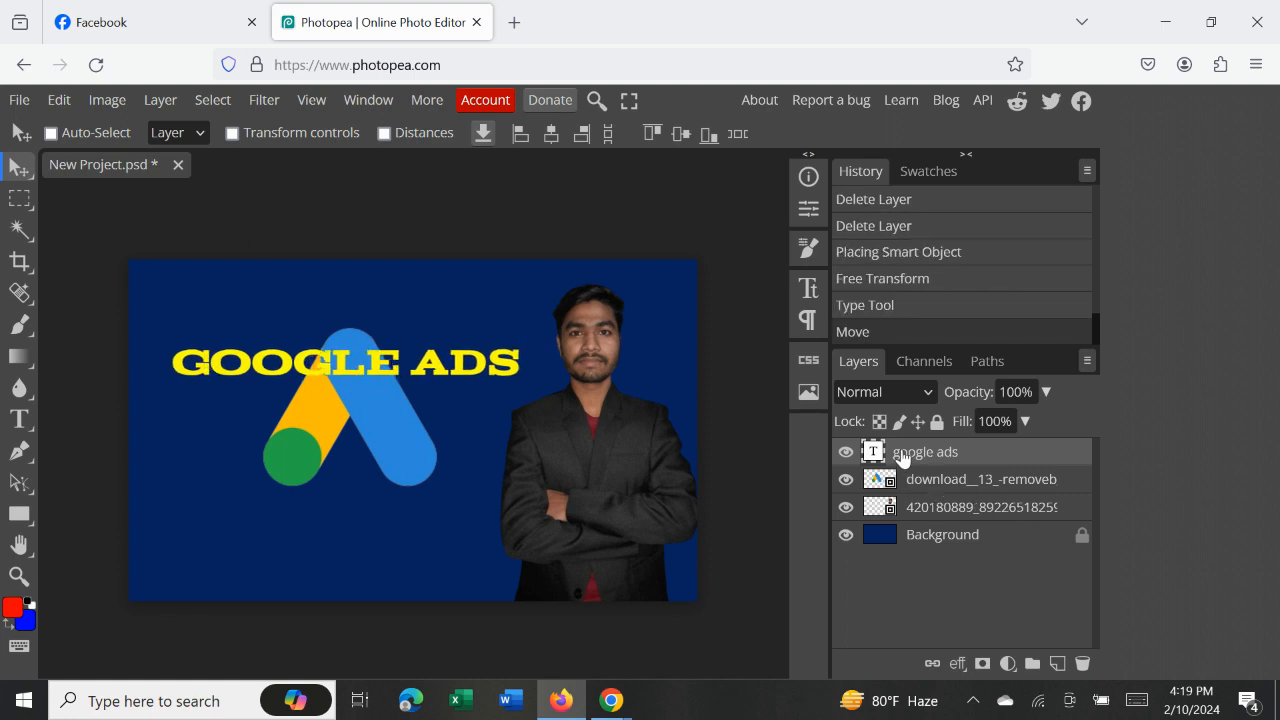
- Change the font of the GOOGLE ADS text to Alpha Echo and commit it
double_click(286, 358)
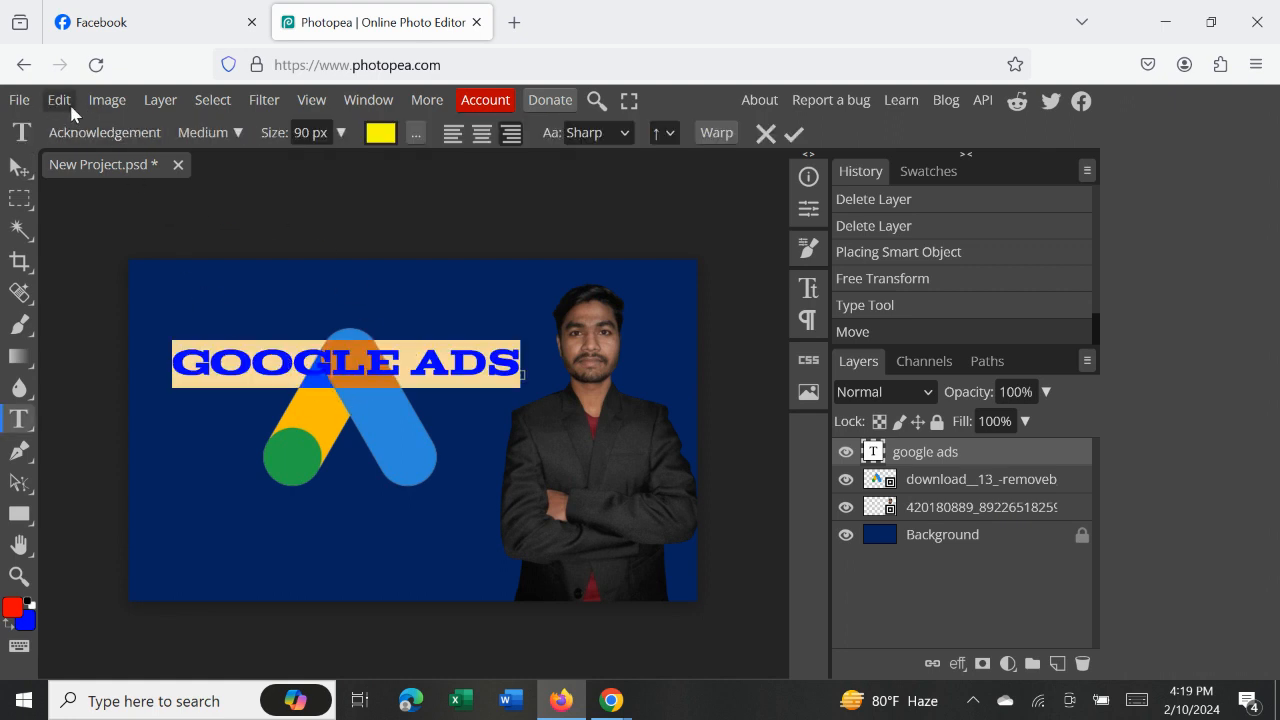
click(150, 141)
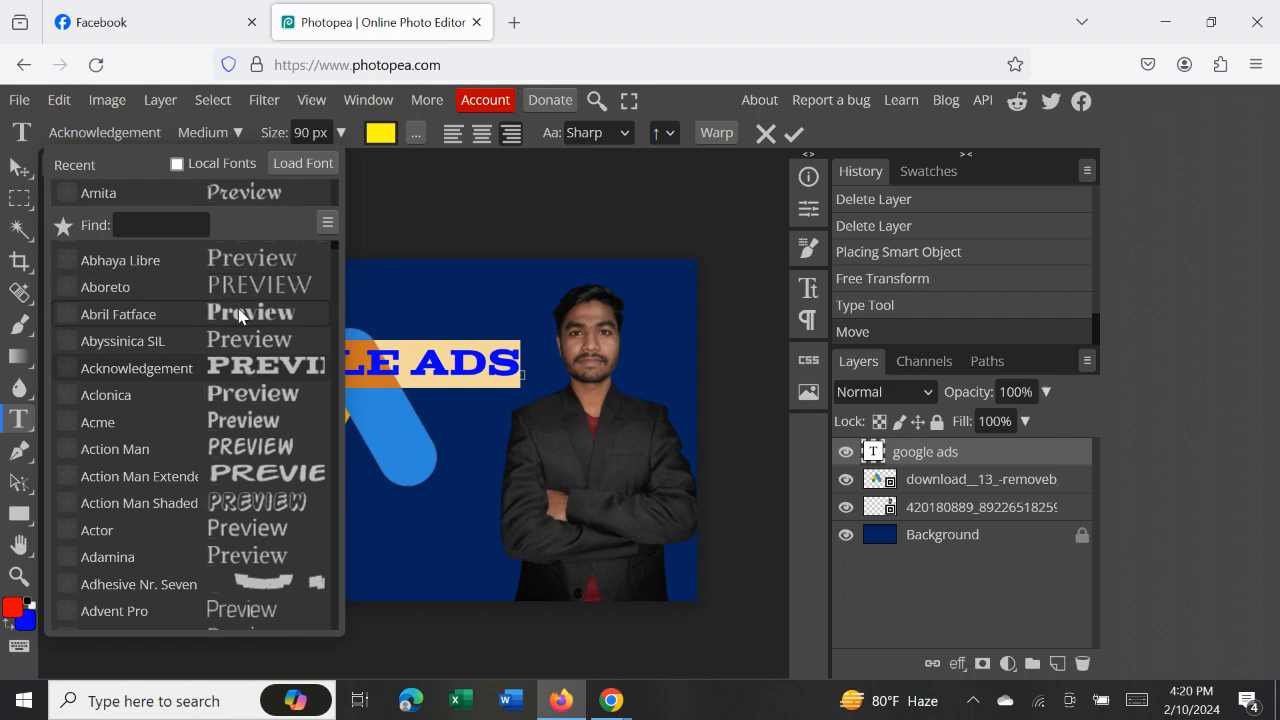
scroll(240, 316, down, 15)
scroll(238, 316, down, 20)
scroll(240, 316, up, 8)
scroll(240, 316, up, 12)
scroll(240, 316, up, 8)
scroll(238, 316, up, 10)
scroll(238, 316, up, 10)
scroll(240, 316, up, 3)
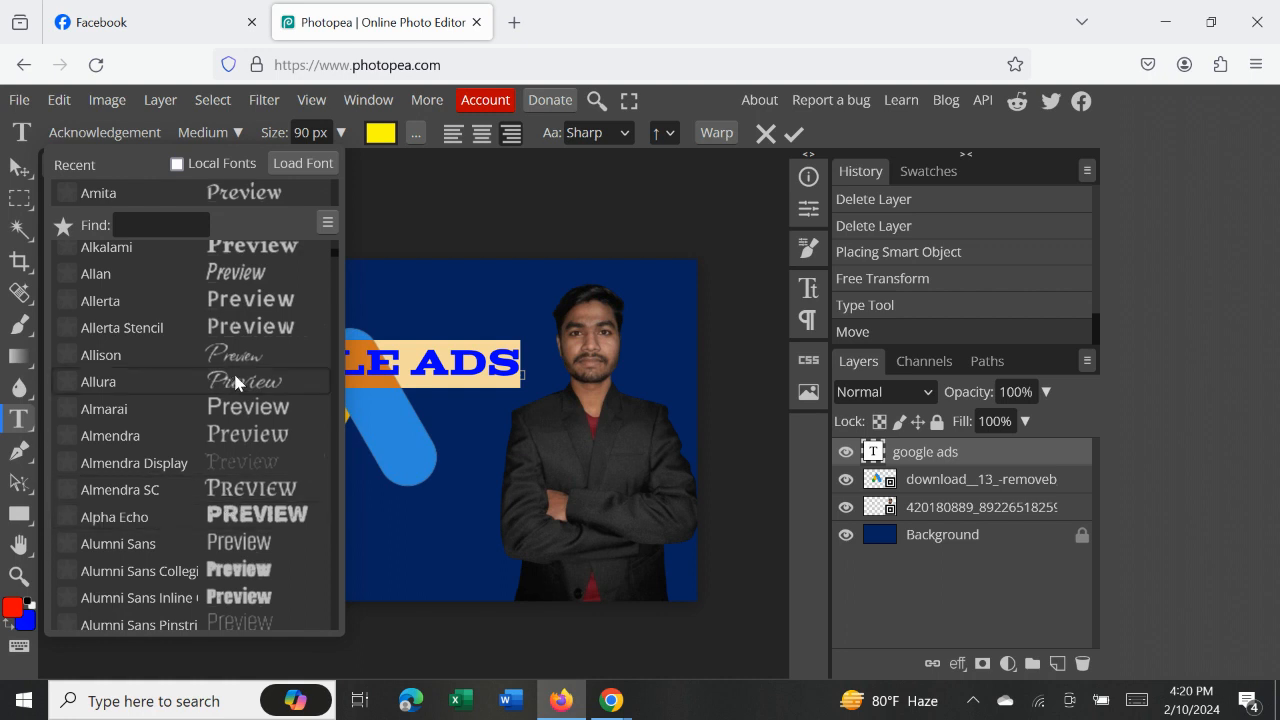
click(262, 517)
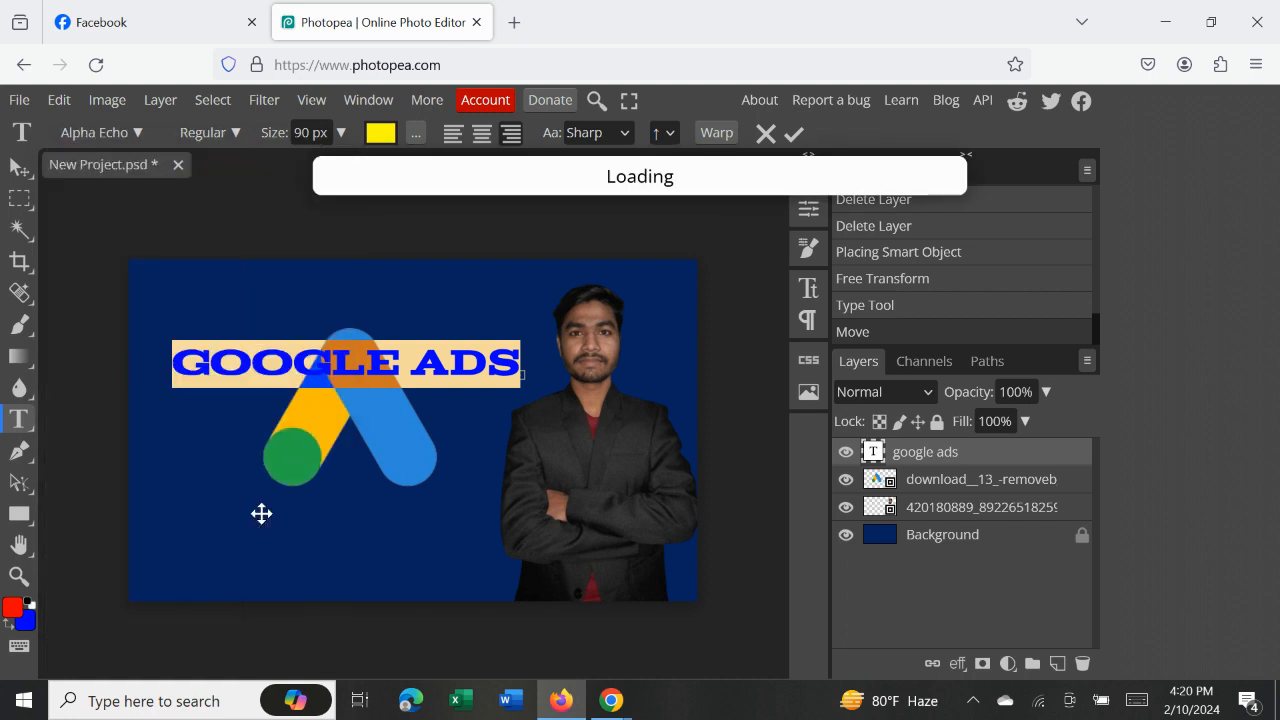
click(794, 134)
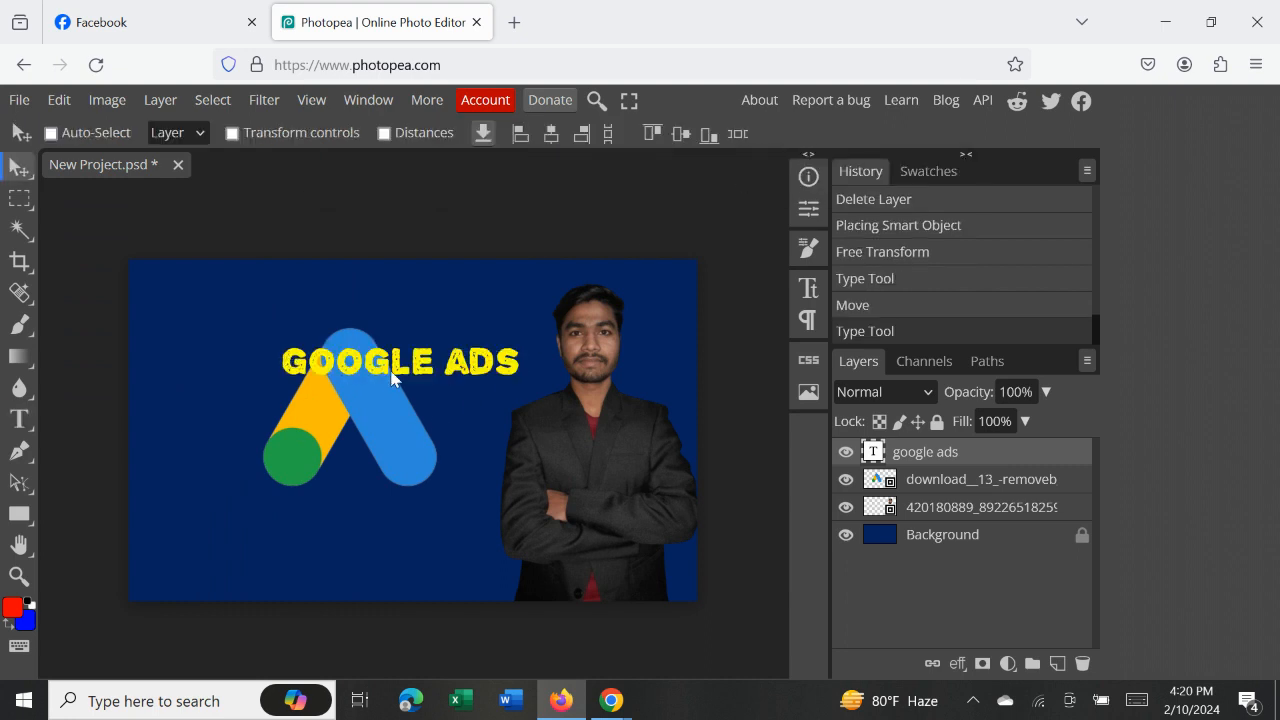
- Change the font of the whole GOOGLE ADS text to ABeeZee and commit it
double_click(305, 372)
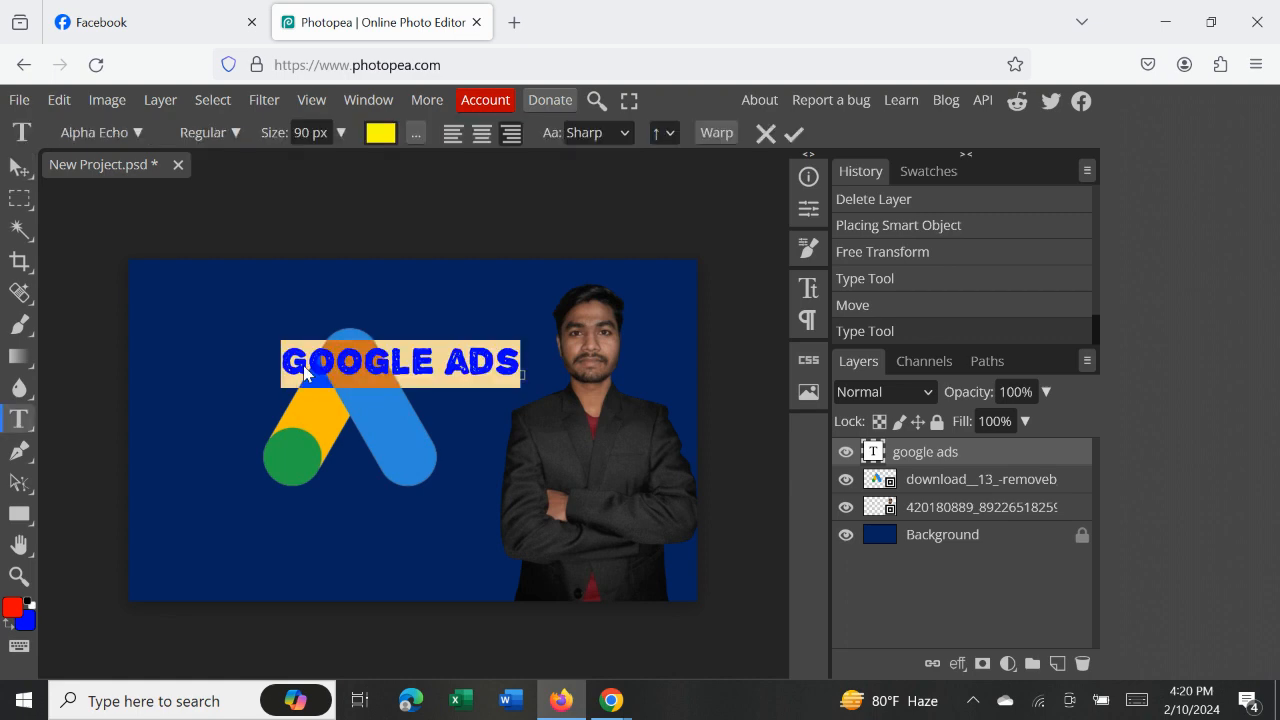
click(132, 131)
scroll(233, 385, up, 10)
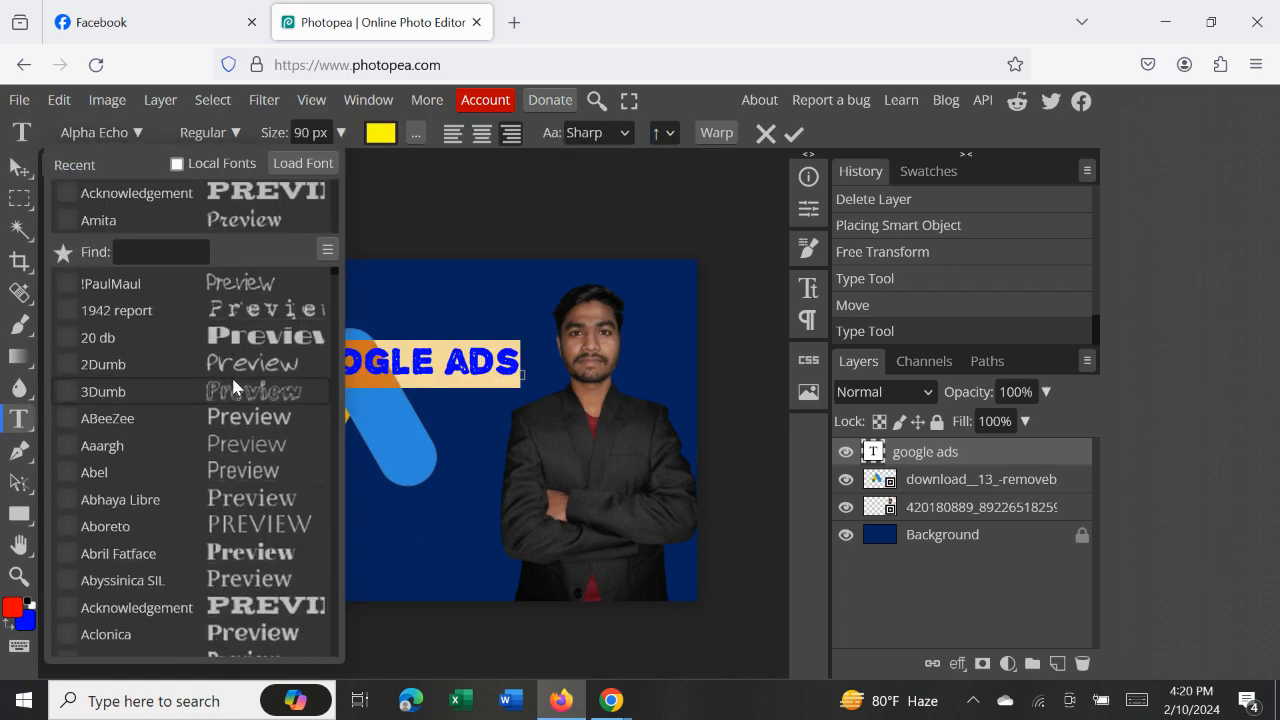
scroll(288, 430, down, 3)
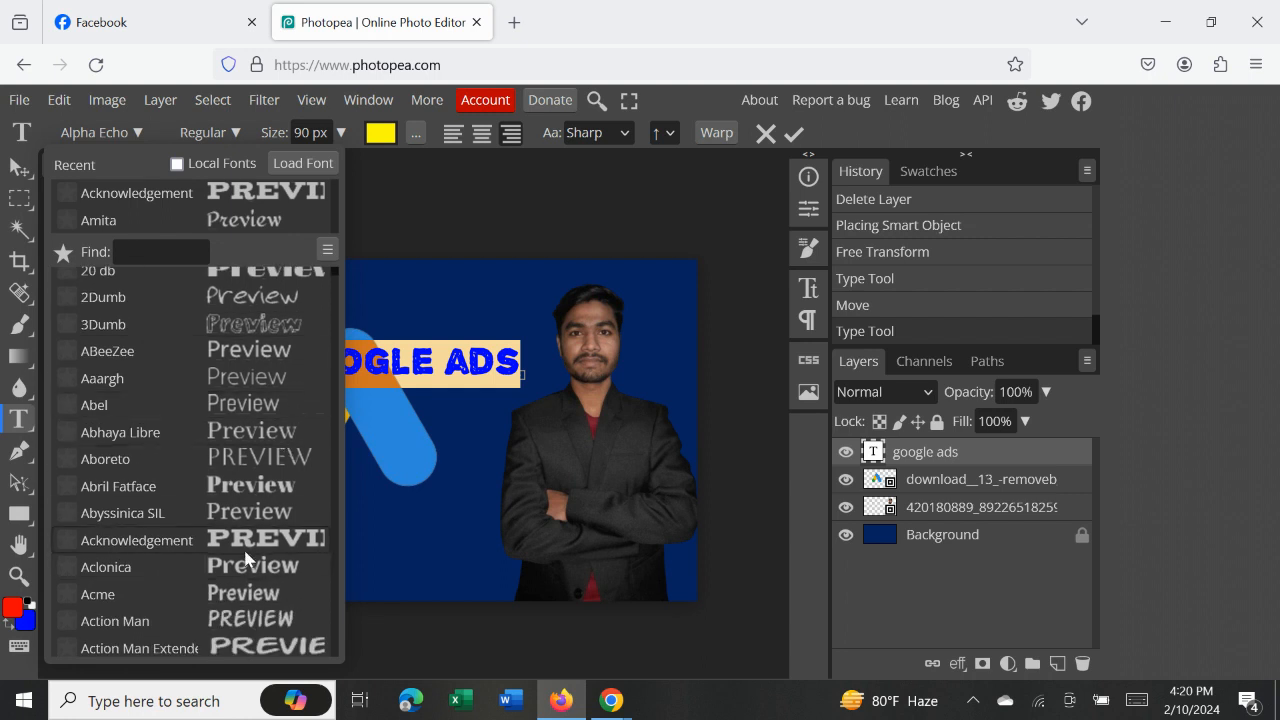
scroll(248, 549, up, 1)
scroll(247, 549, up, 1)
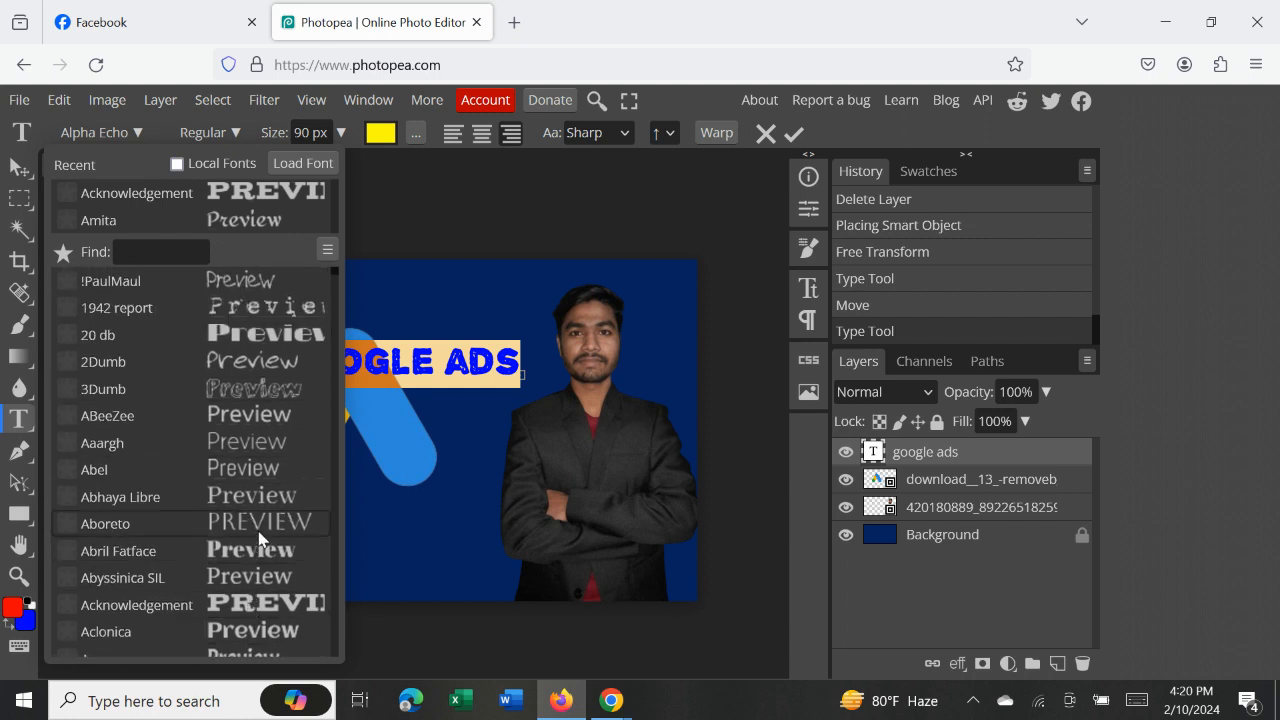
scroll(243, 375, down, 3)
scroll(243, 375, down, 5)
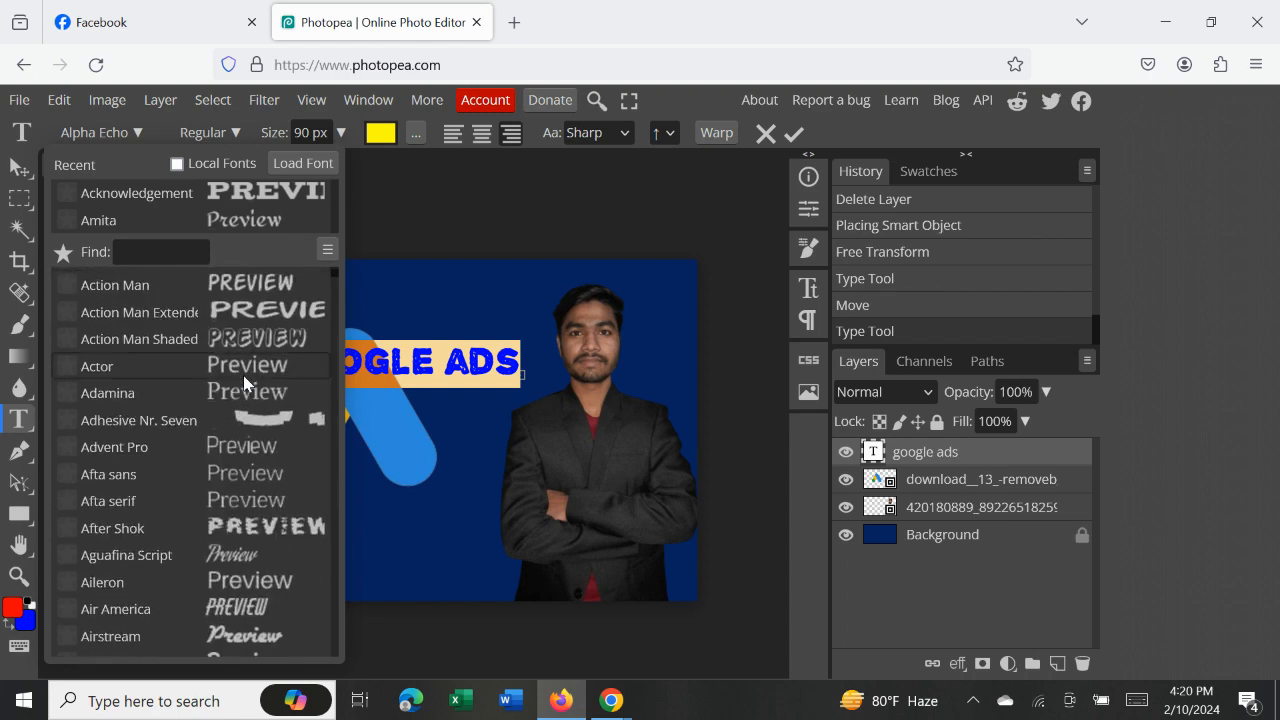
scroll(243, 375, up, 4)
scroll(243, 375, up, 5)
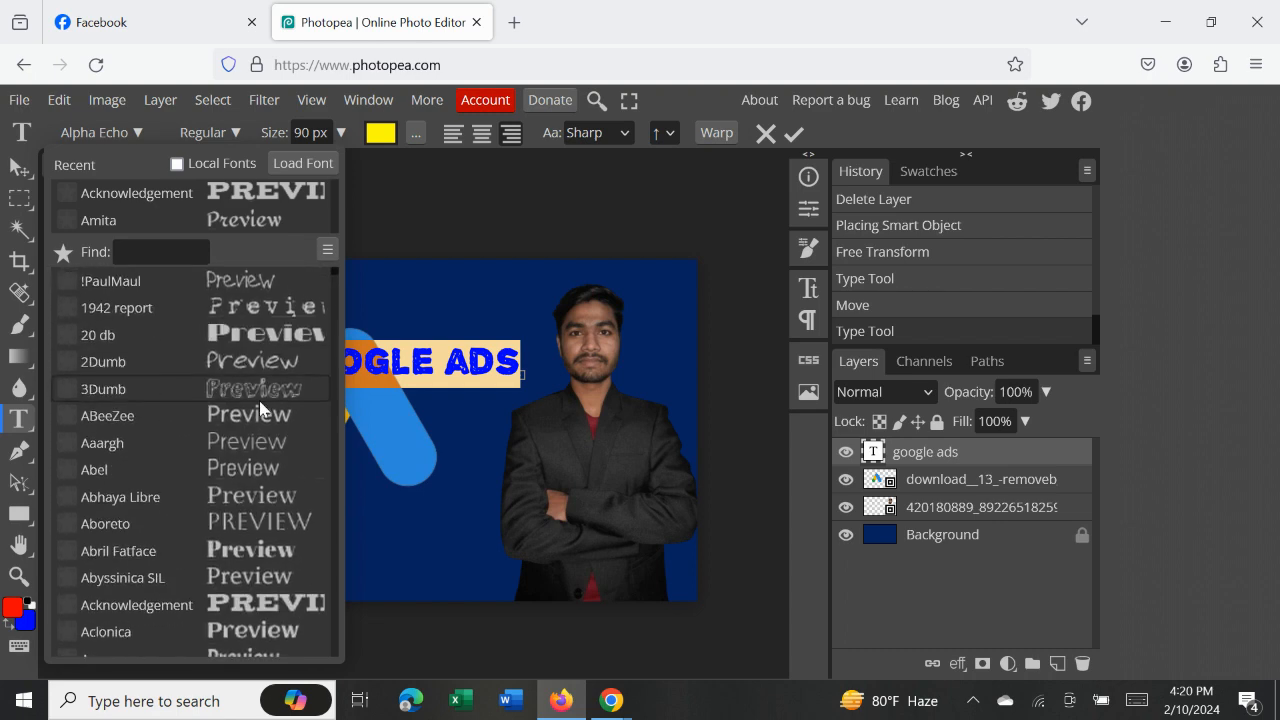
click(256, 418)
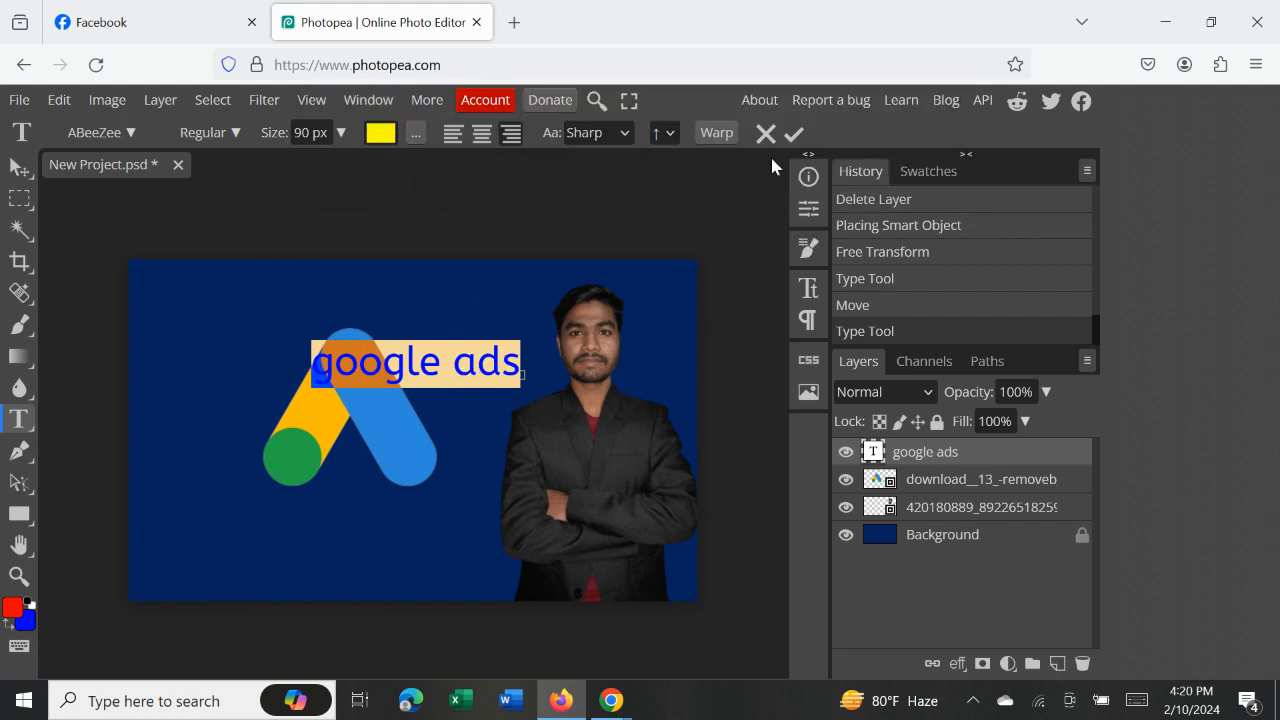
click(793, 133)
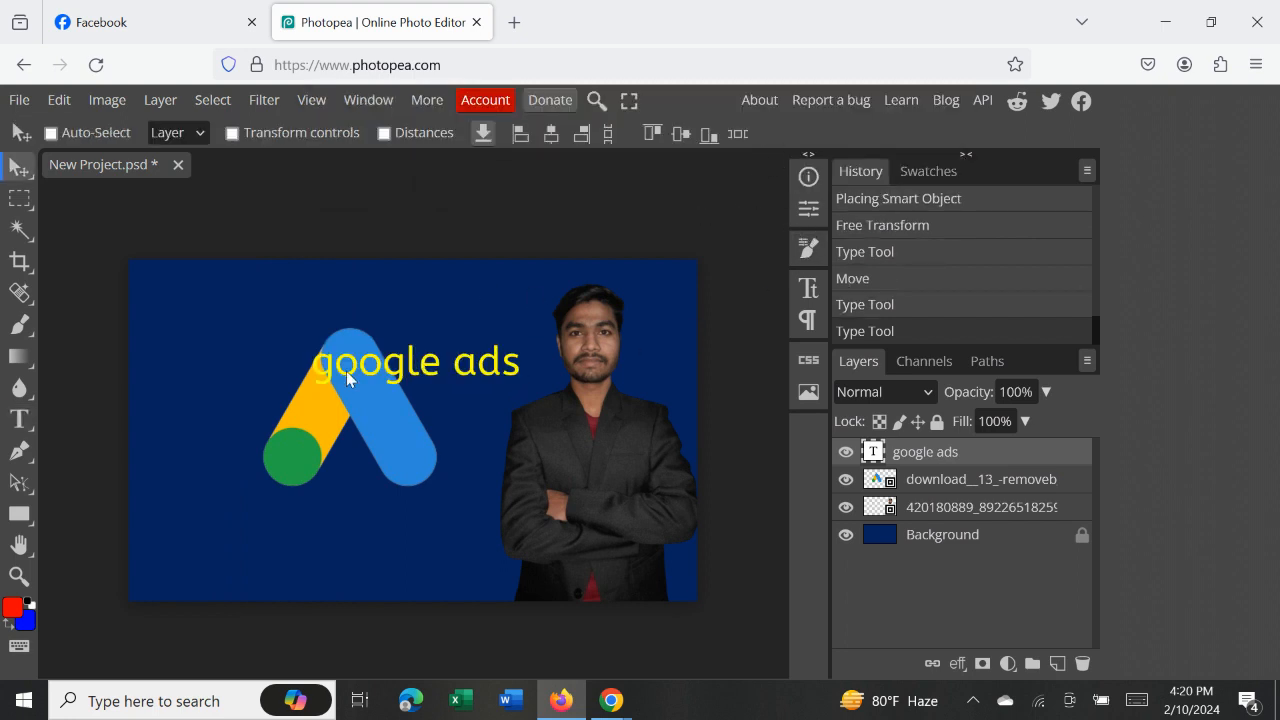
- Change the font of the whole GOOGLE ADS text to Acknowledgement and commit it
double_click(316, 372)
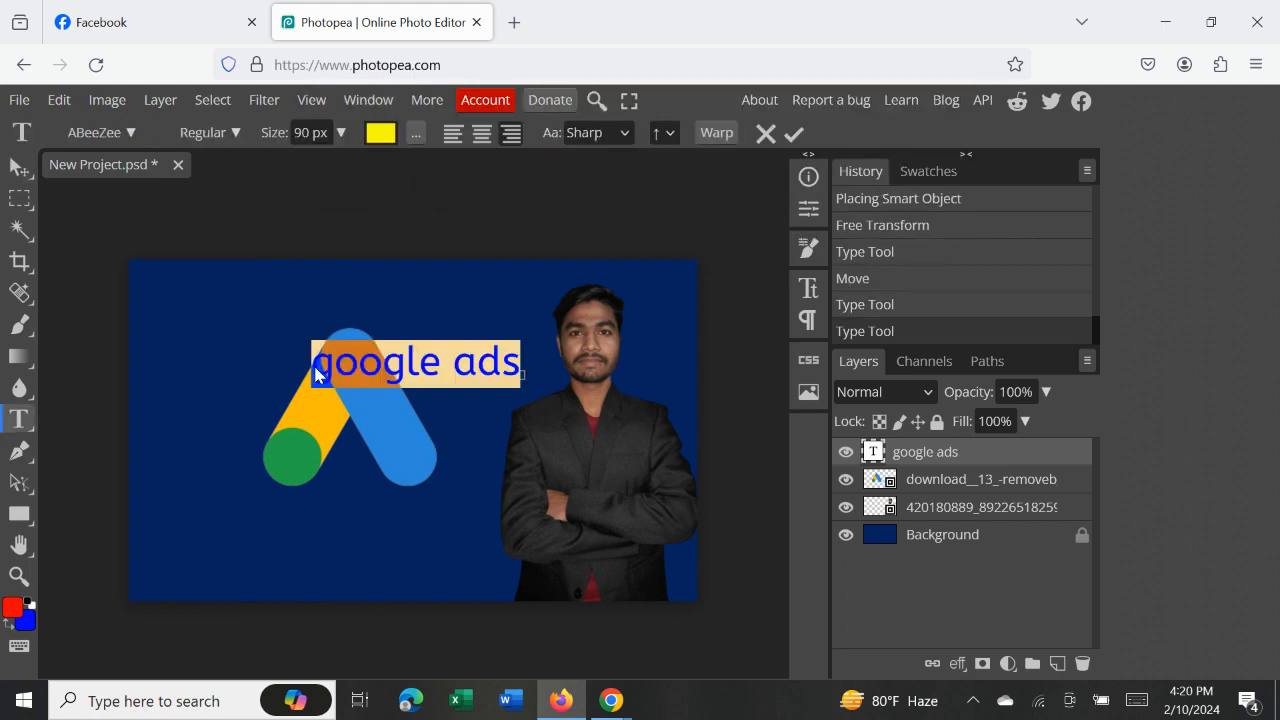
click(122, 127)
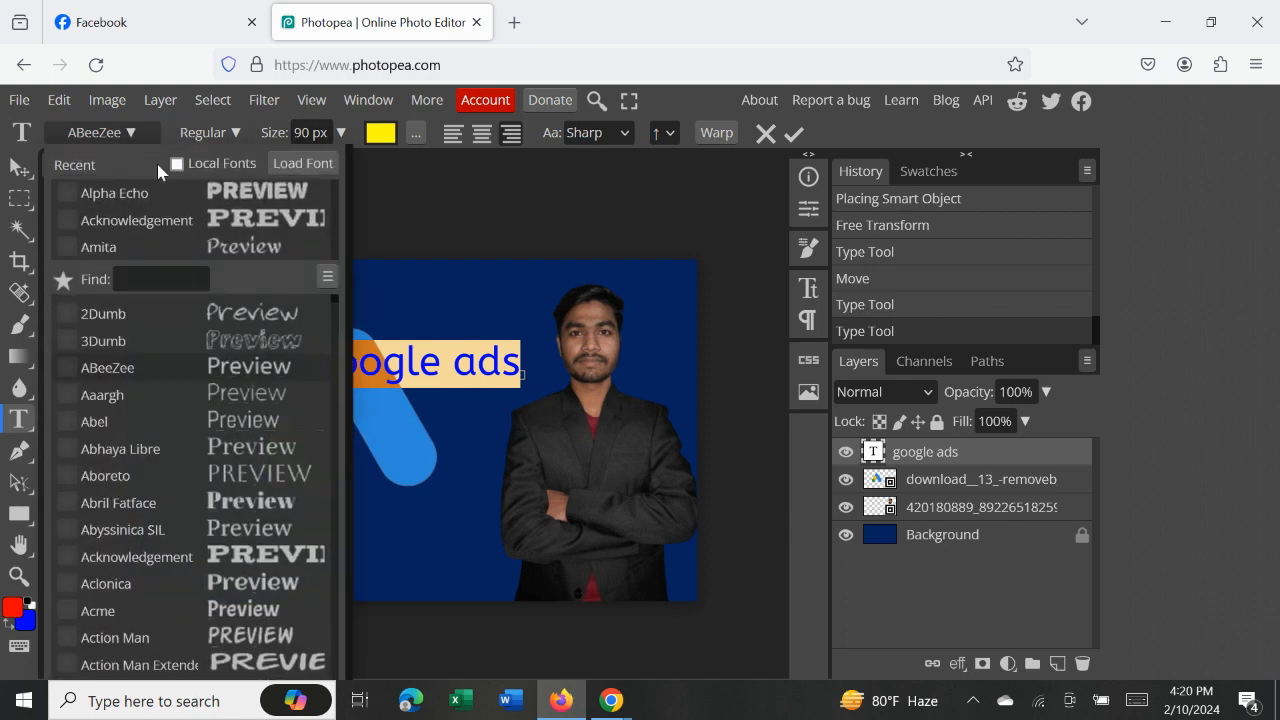
scroll(250, 453, up, 2)
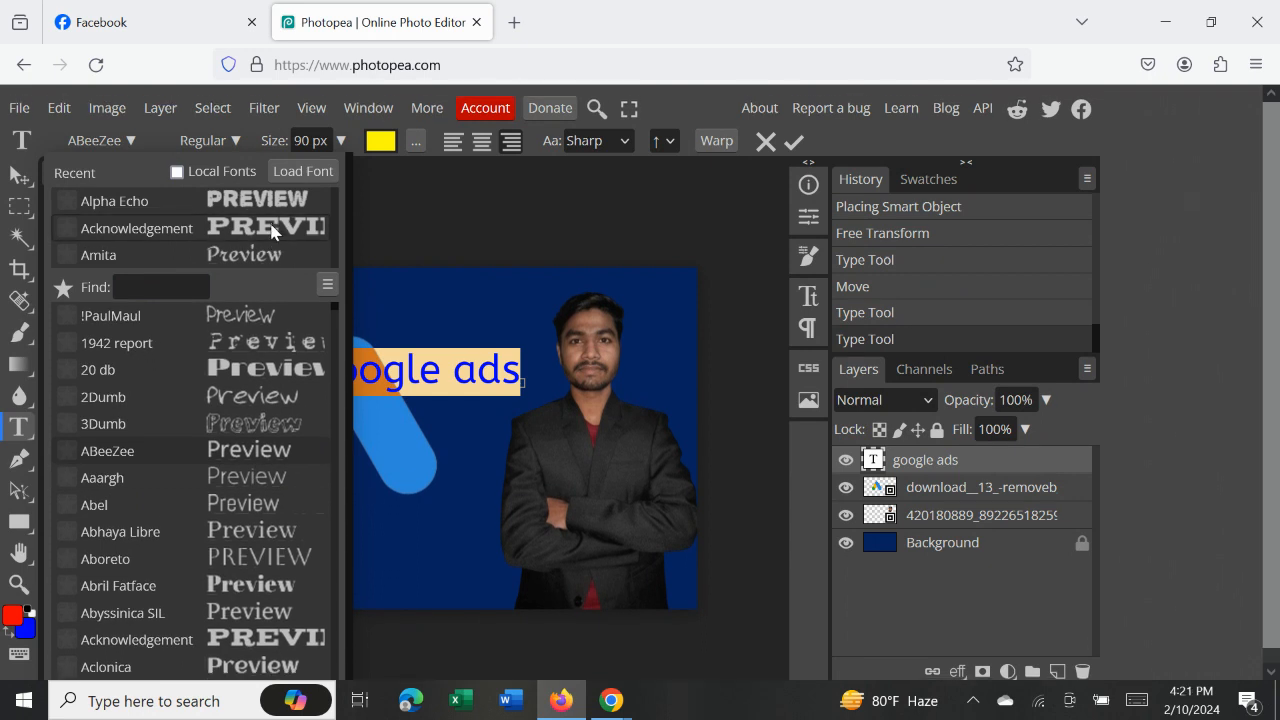
scroll(281, 398, down, 2)
scroll(281, 398, up, 2)
scroll(281, 398, down, 3)
scroll(281, 398, down, 3)
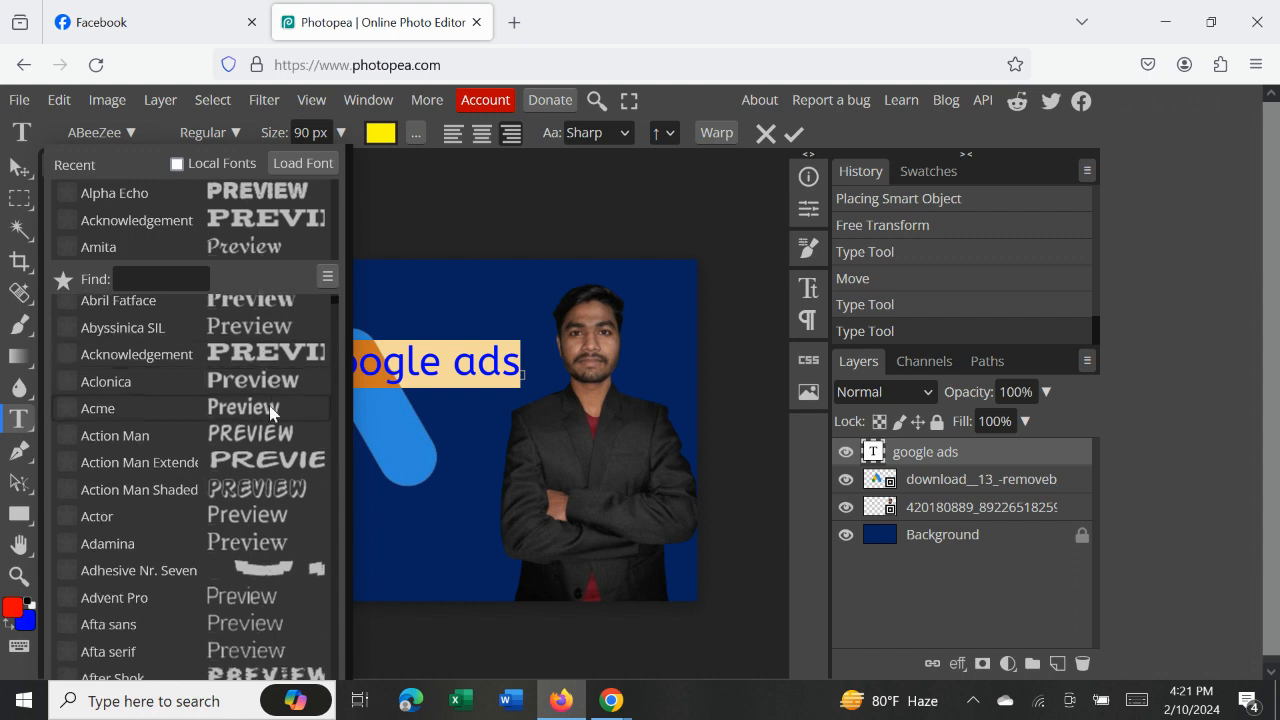
click(282, 354)
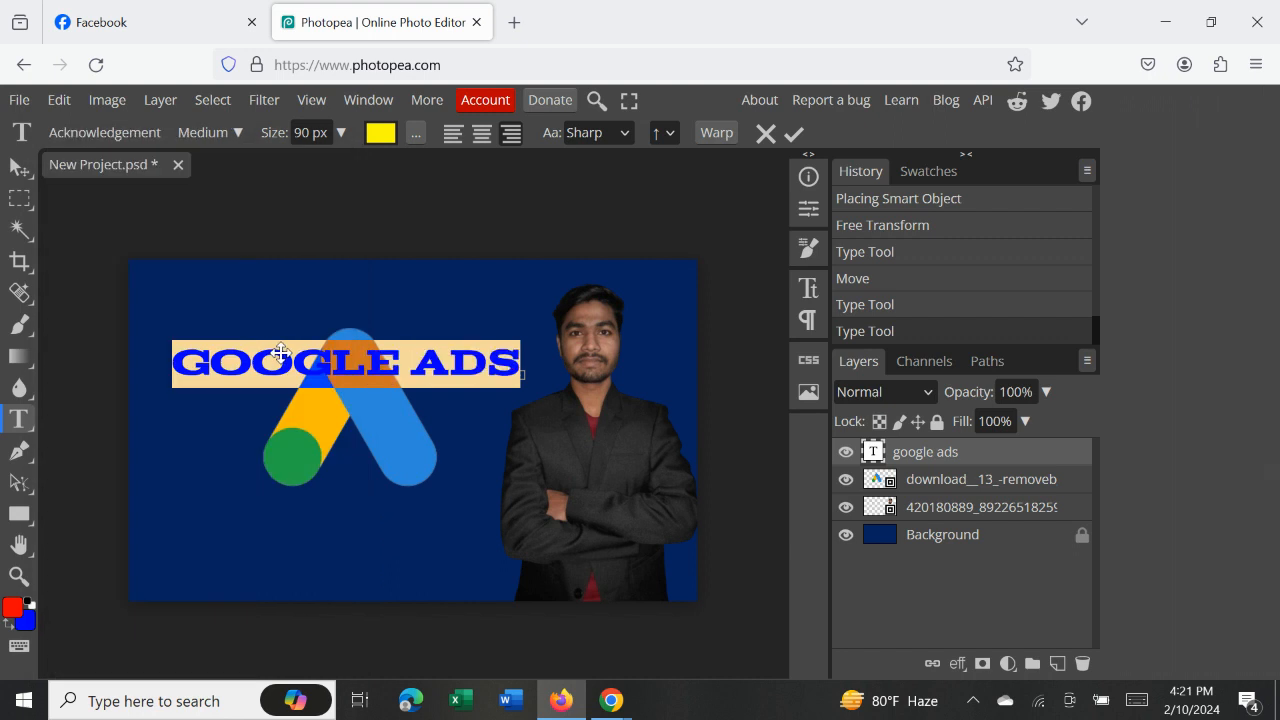
click(793, 135)
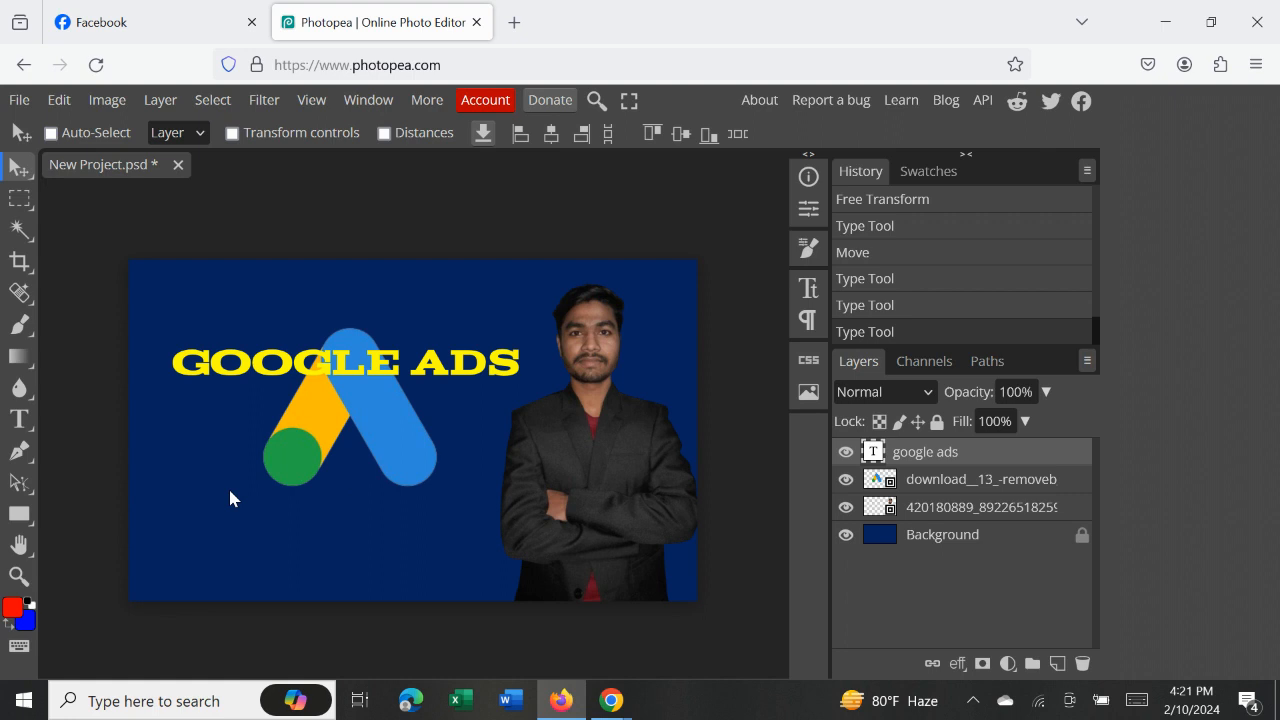
- Draw a wide, flat rectangle on the dark blue background below the Google Ads logo with the Rectangle tool
click(19, 516)
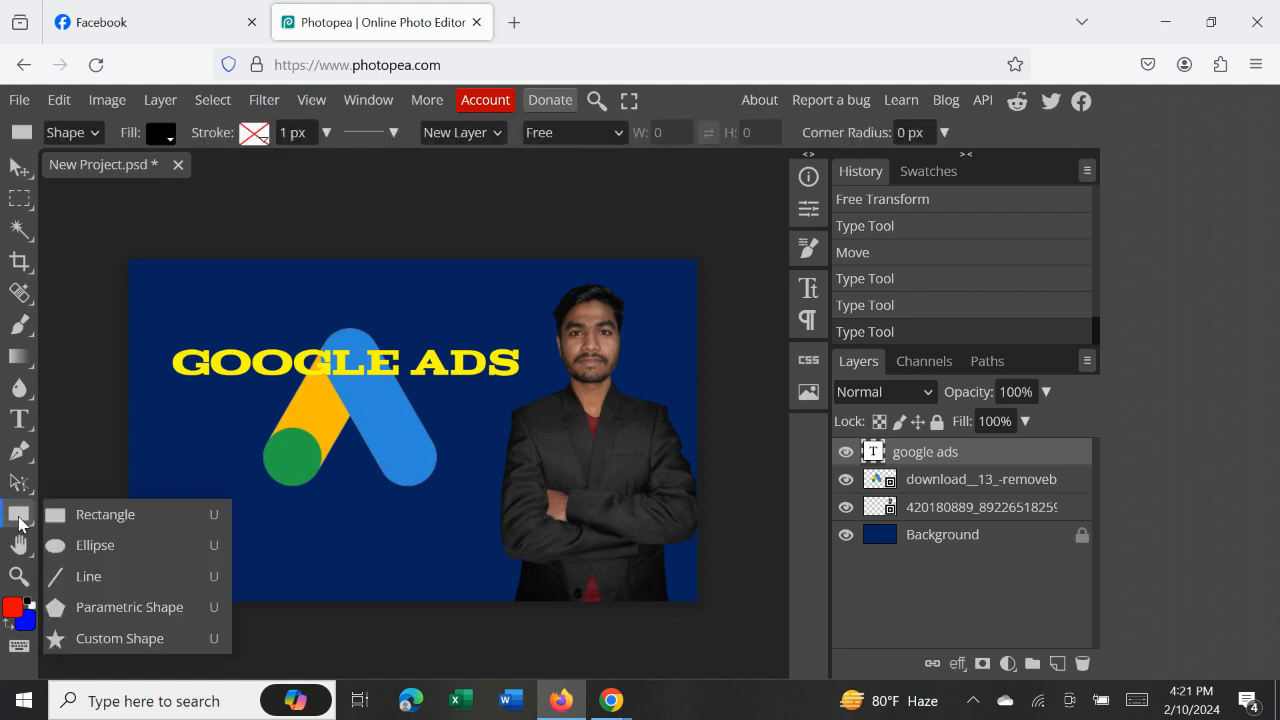
click(100, 517)
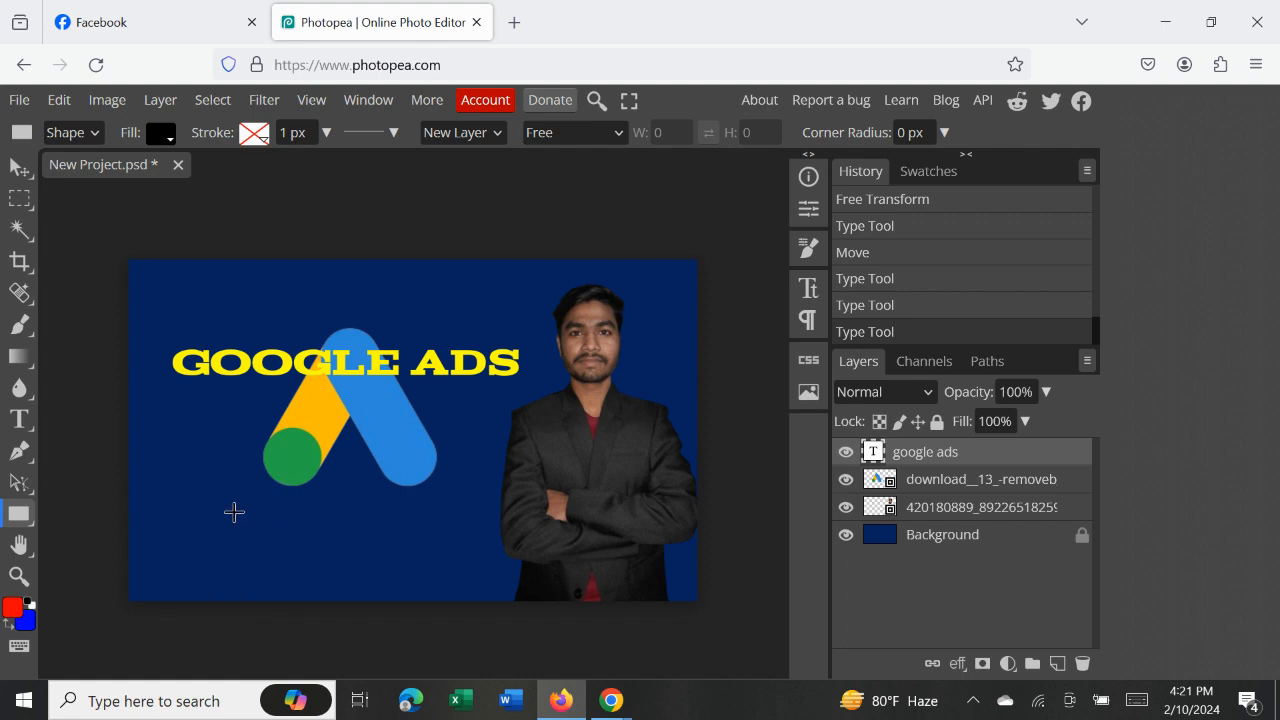
drag(207, 519, 337, 560)
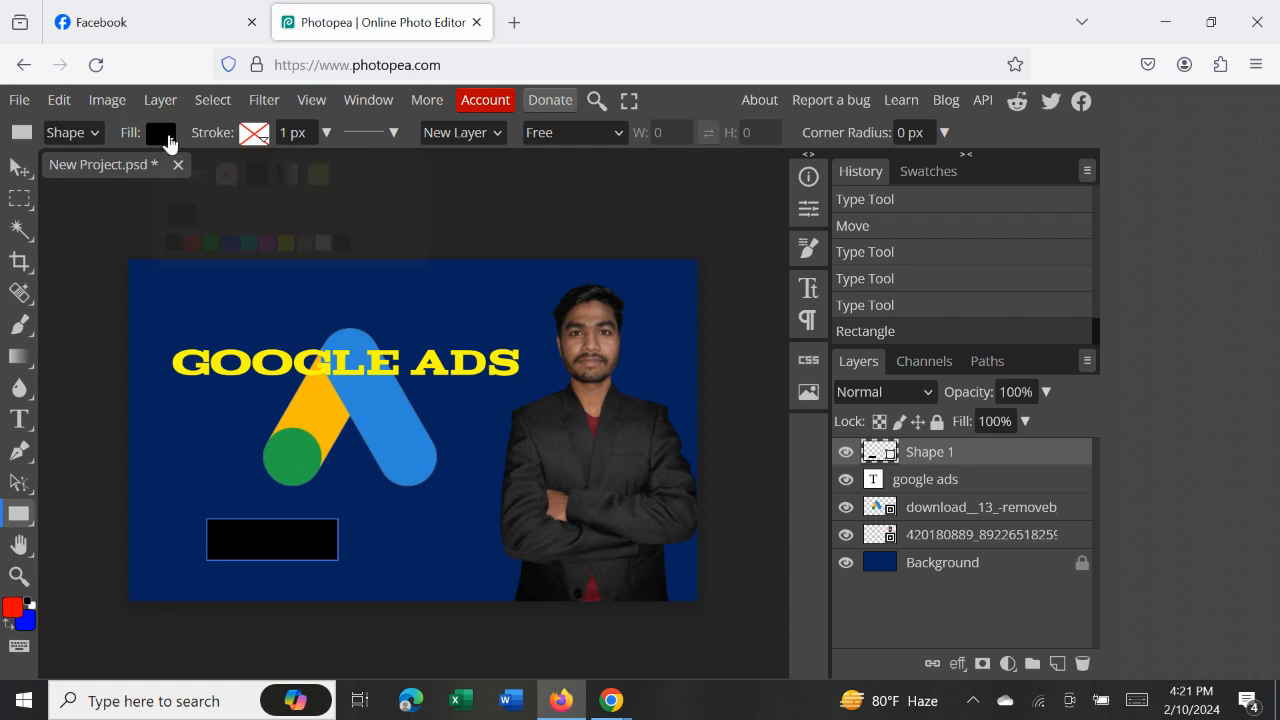
- Set the fill of the new rectangle below the logo to solid yellow
click(161, 133)
click(161, 133)
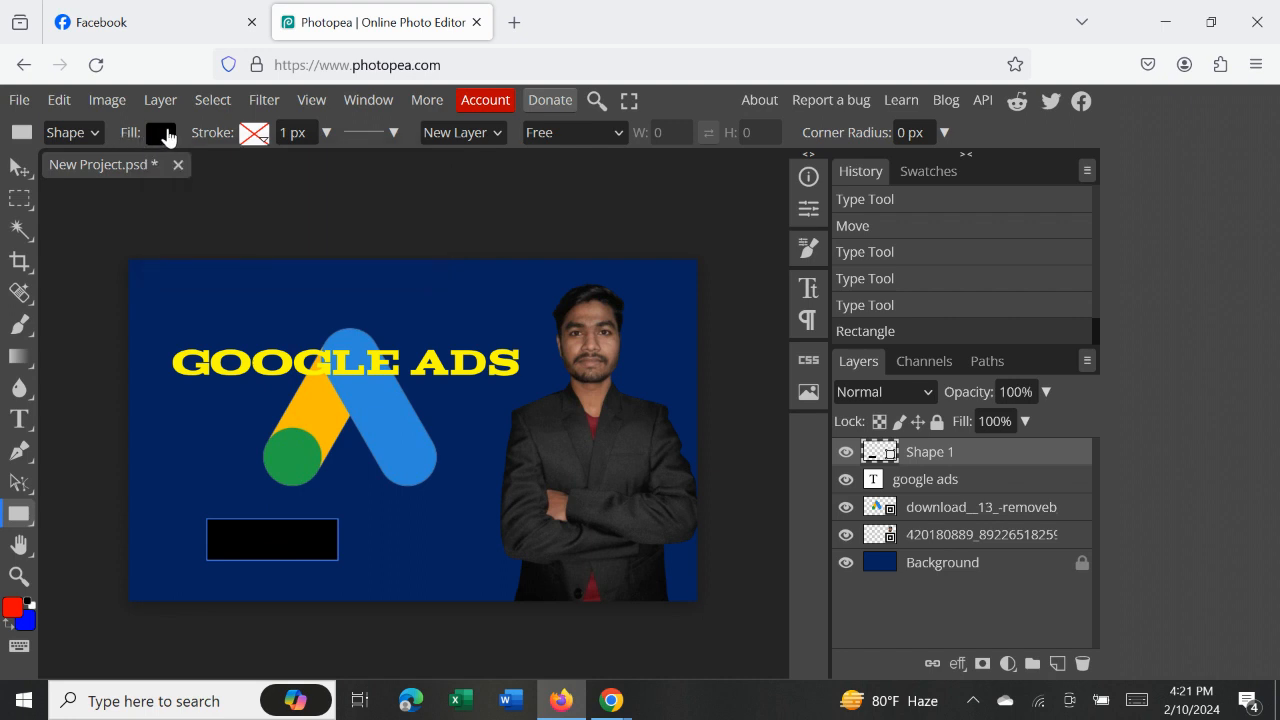
click(166, 134)
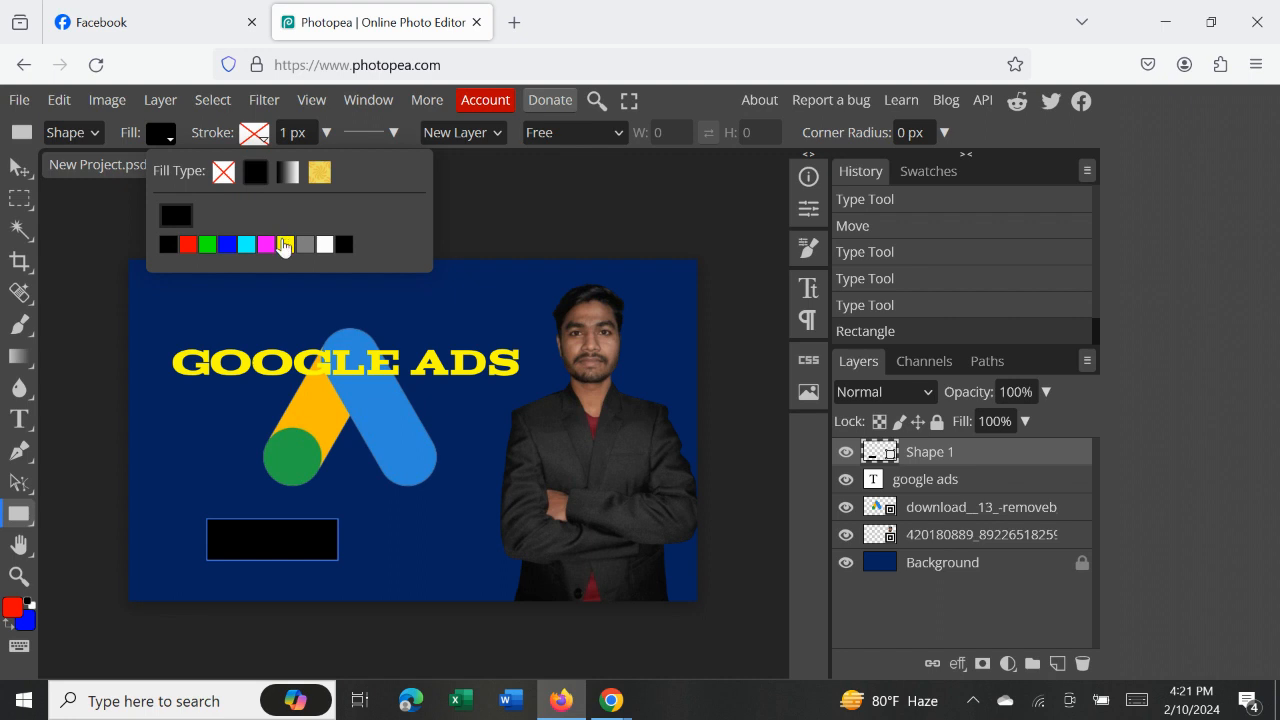
click(284, 247)
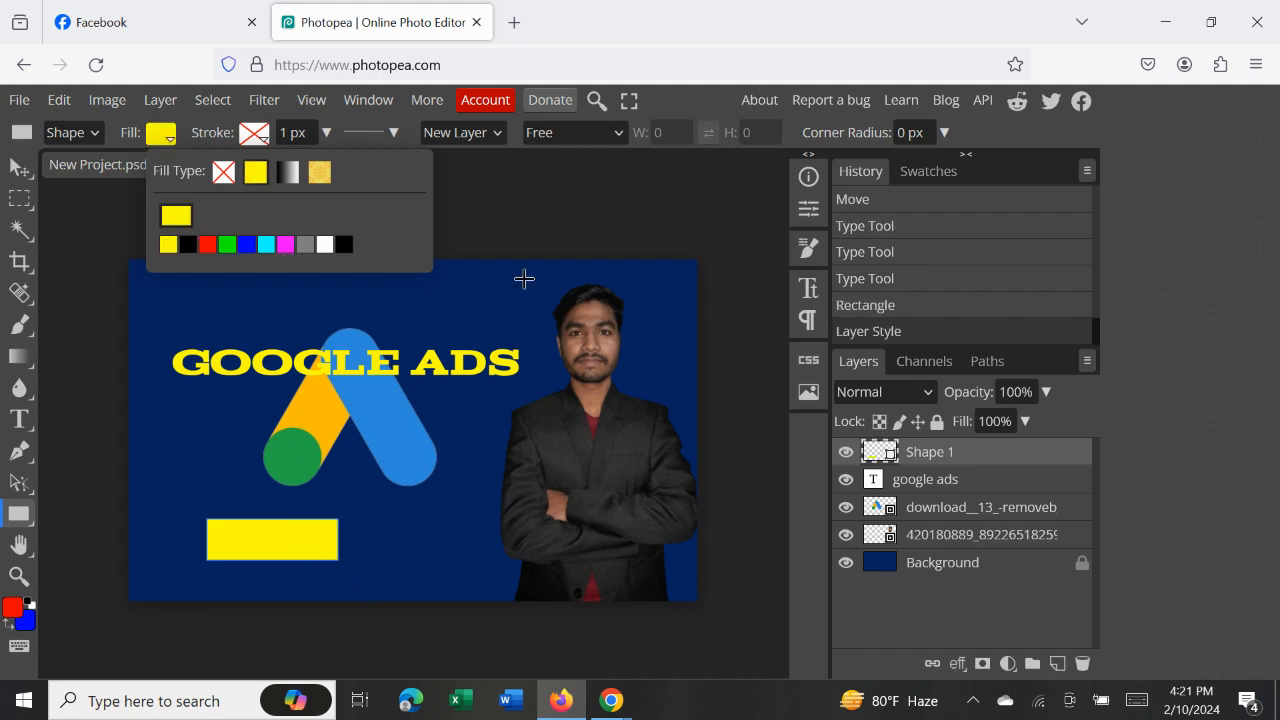
click(537, 237)
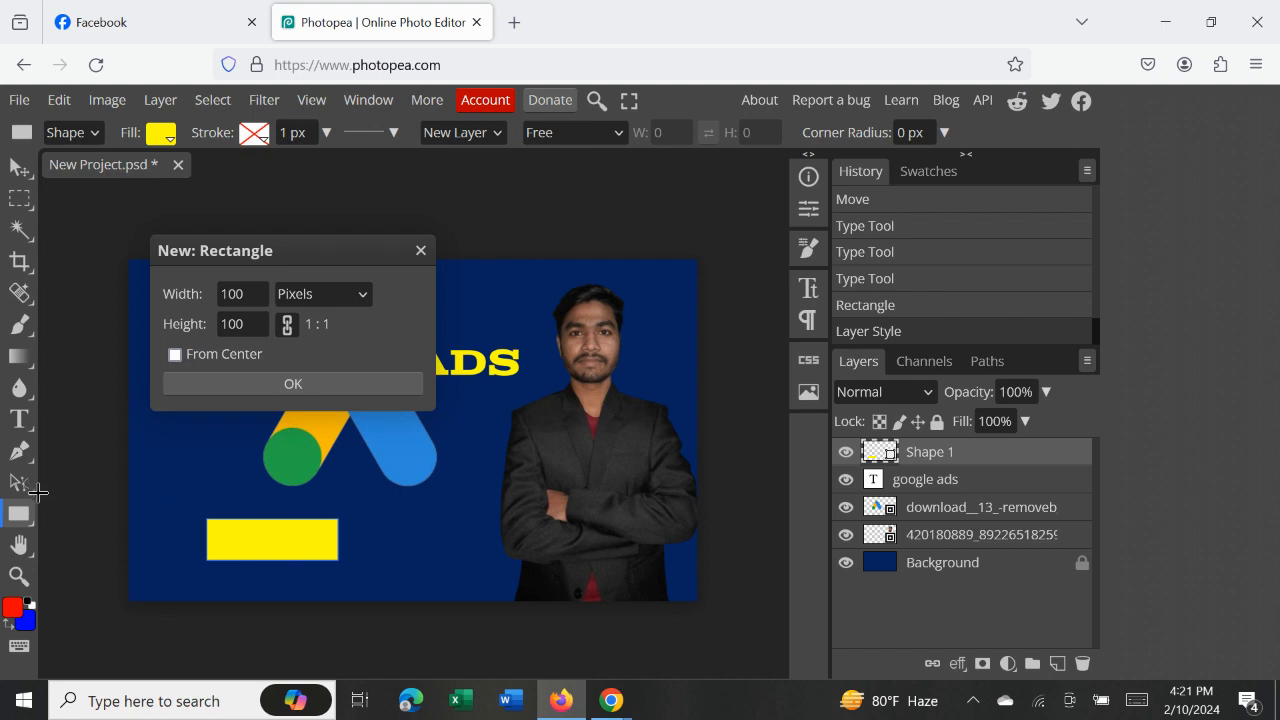
- Start a text layer on the yellow rectangle, set its text size to 40 px, commit it and dismiss the new-rectangle dialog
click(19, 420)
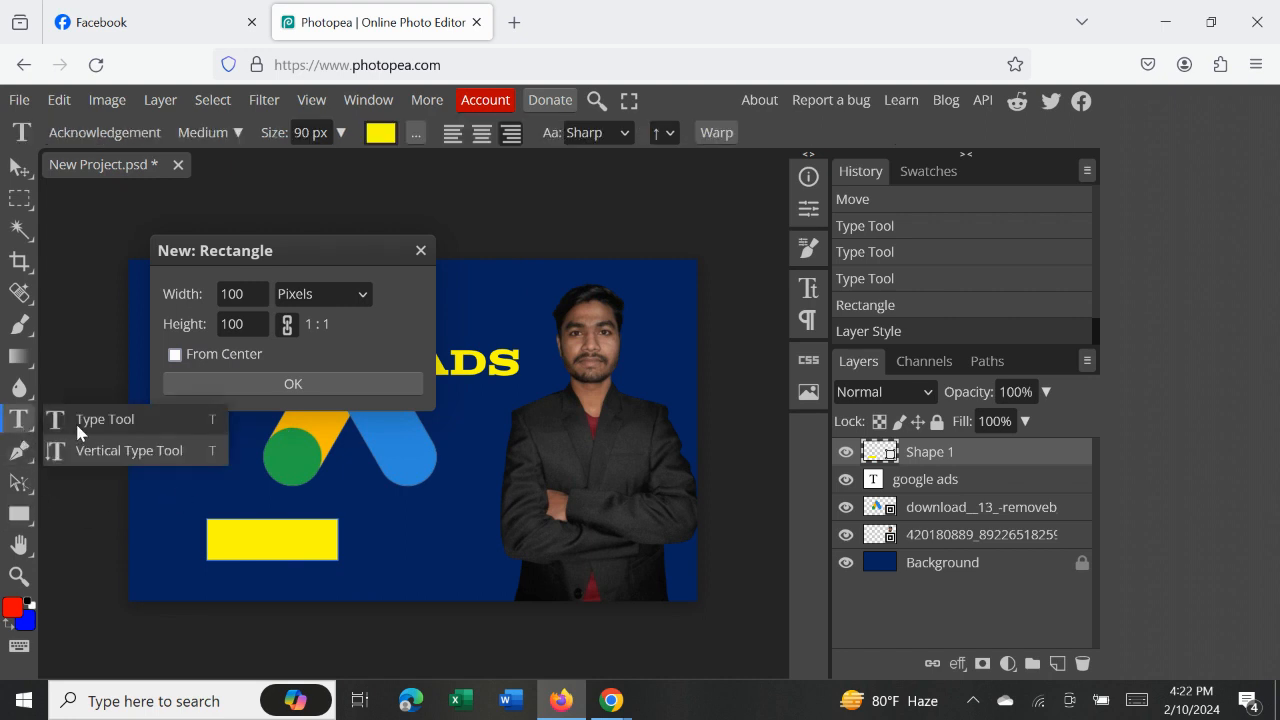
click(78, 428)
click(240, 547)
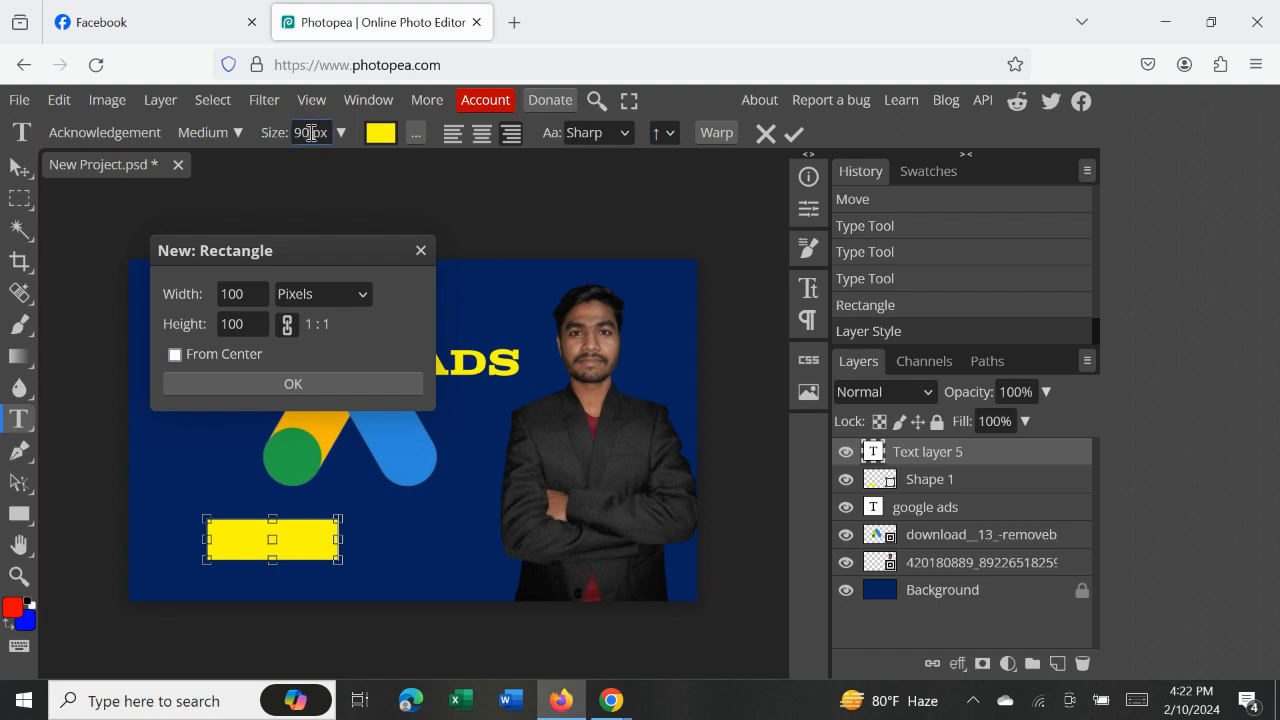
key(BackSpace)
text(40)
click(794, 134)
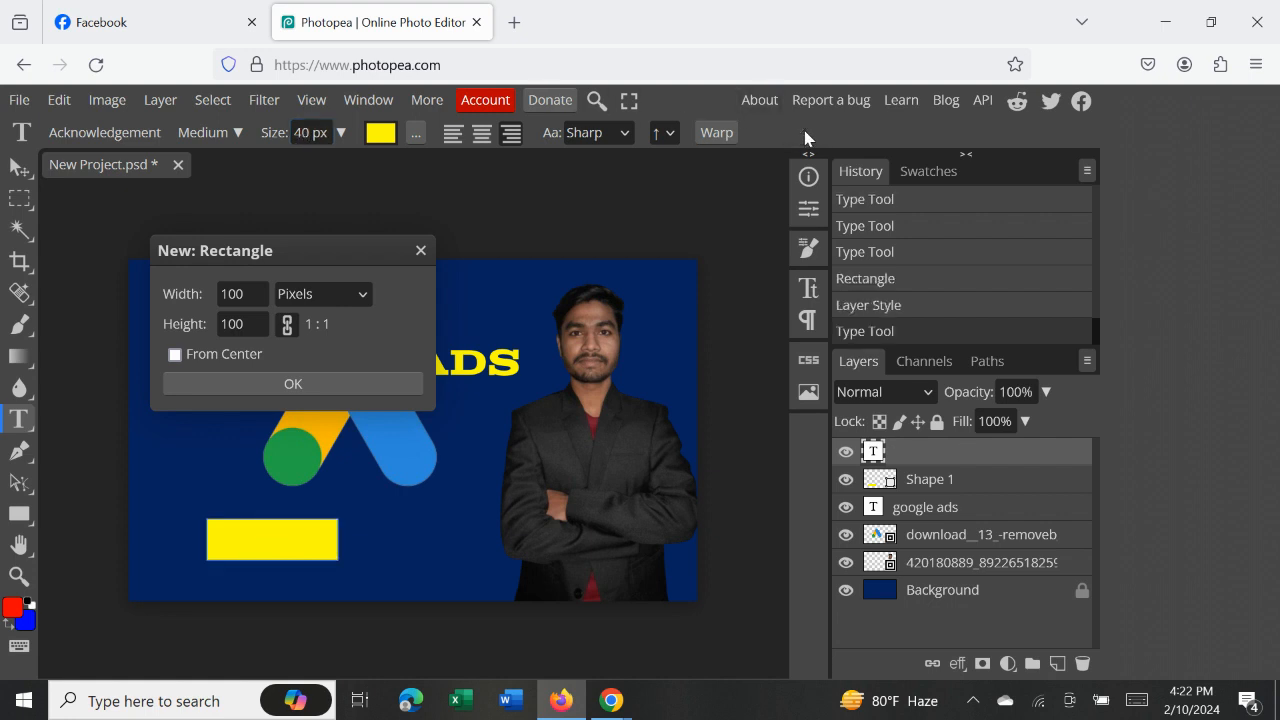
click(421, 250)
- Try to set the text colour to red for a new text layer on the yellow rectangle
click(243, 546)
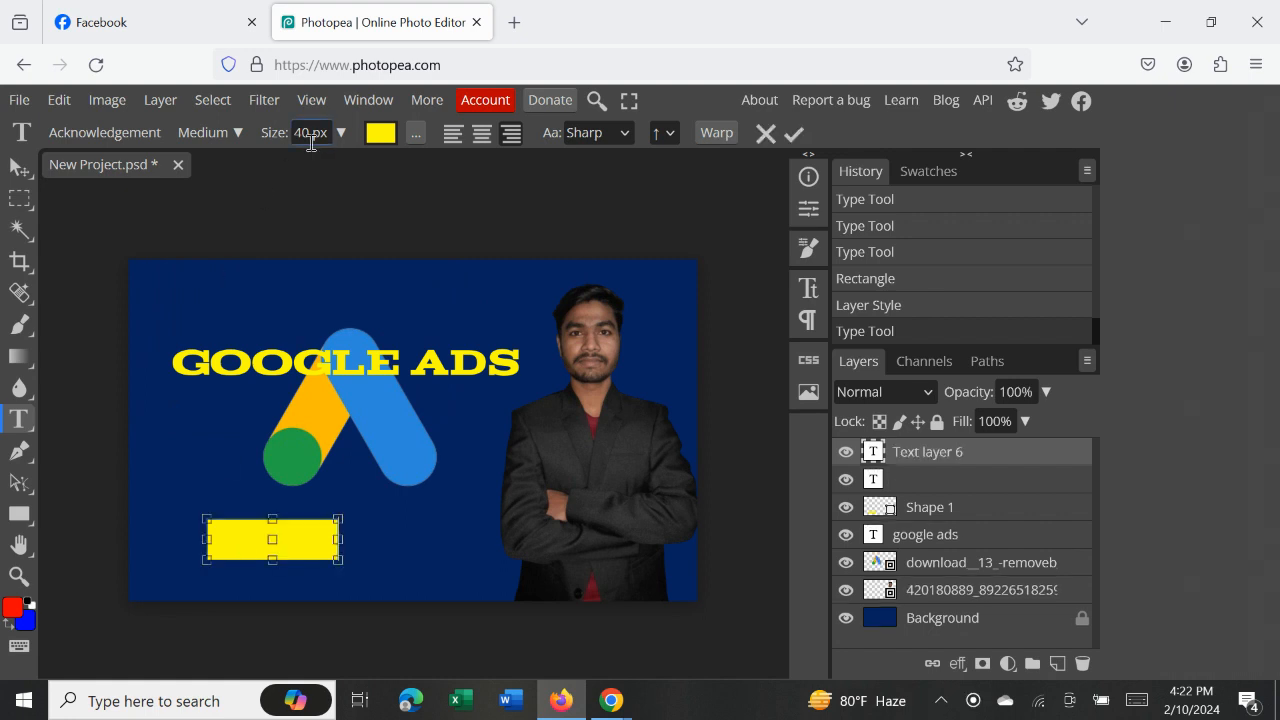
click(379, 140)
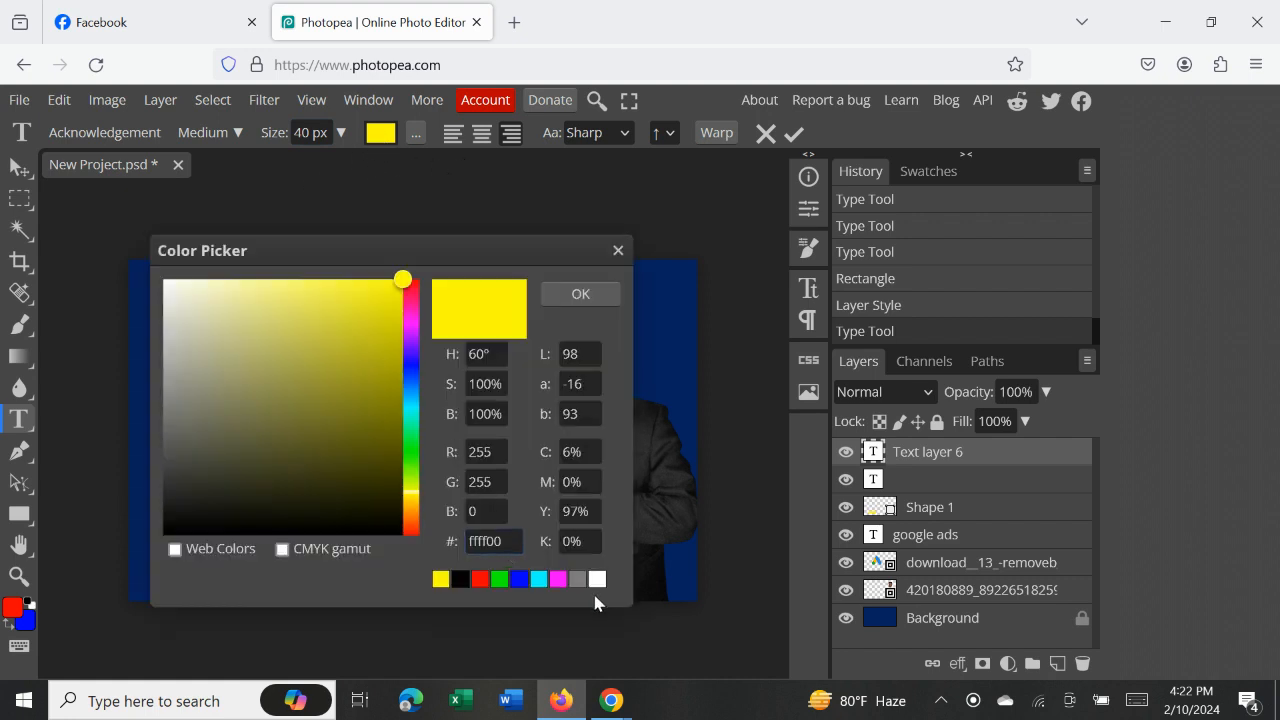
click(481, 582)
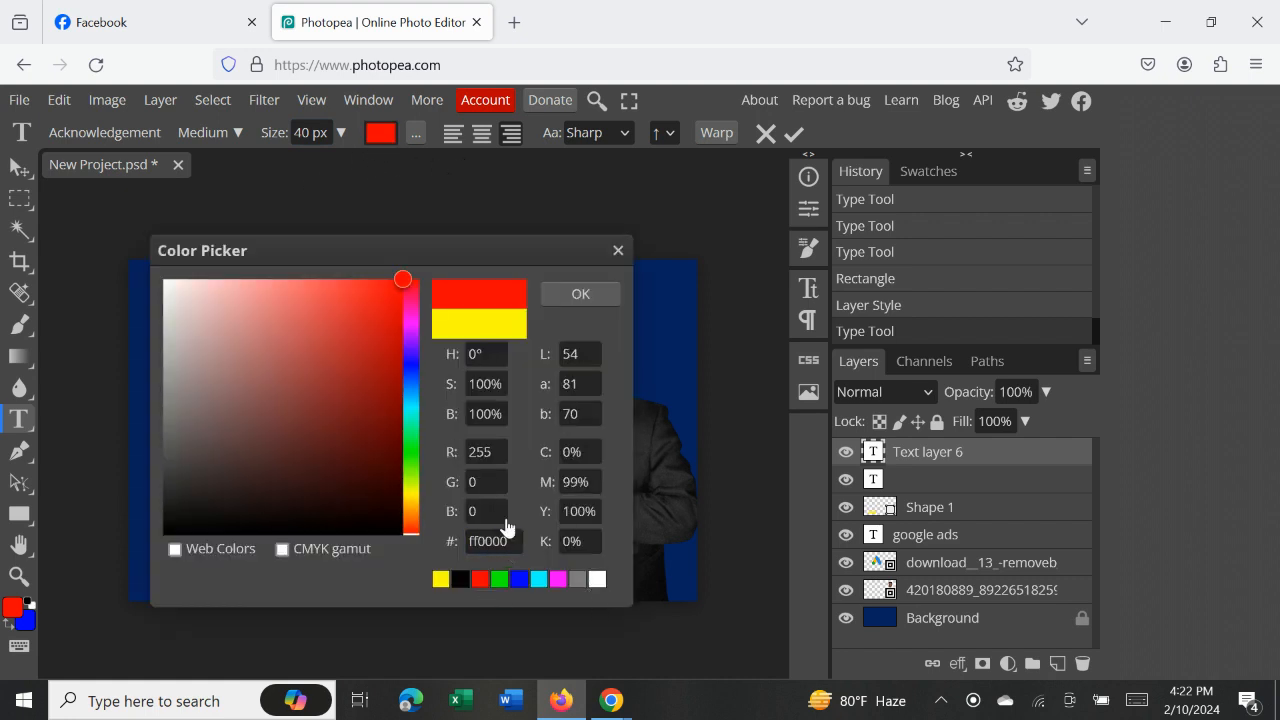
click(794, 135)
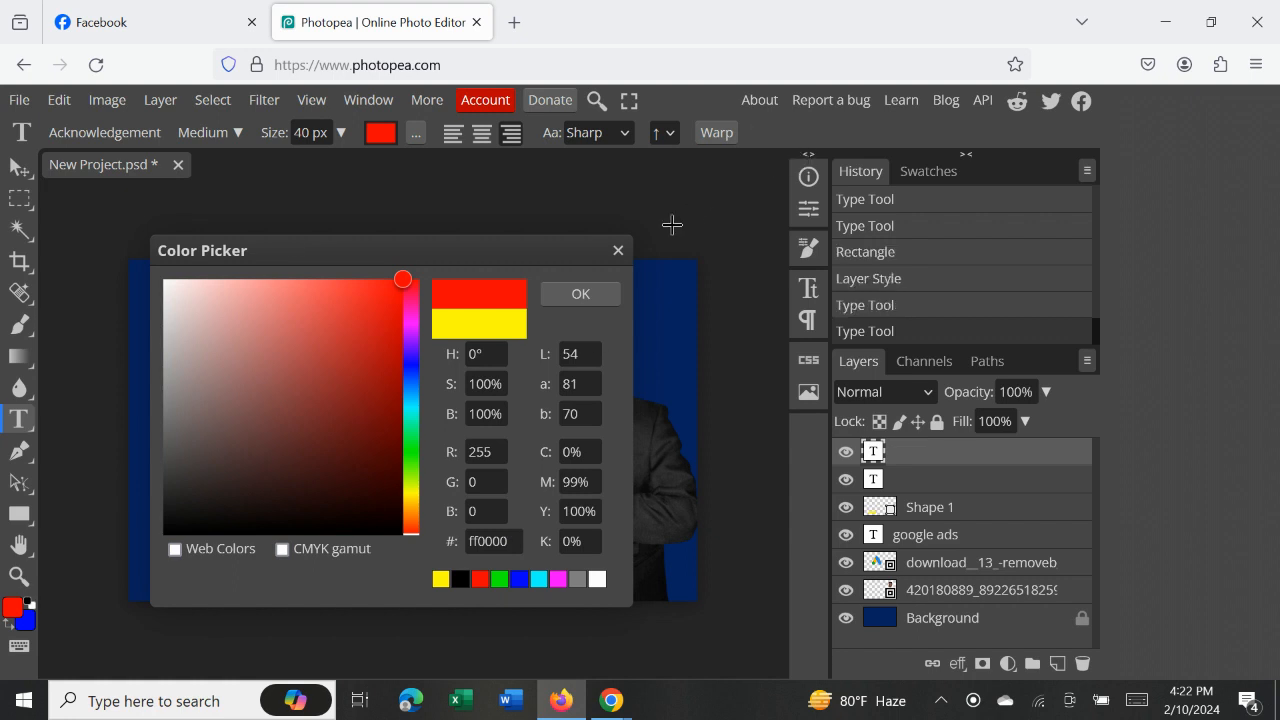
click(618, 250)
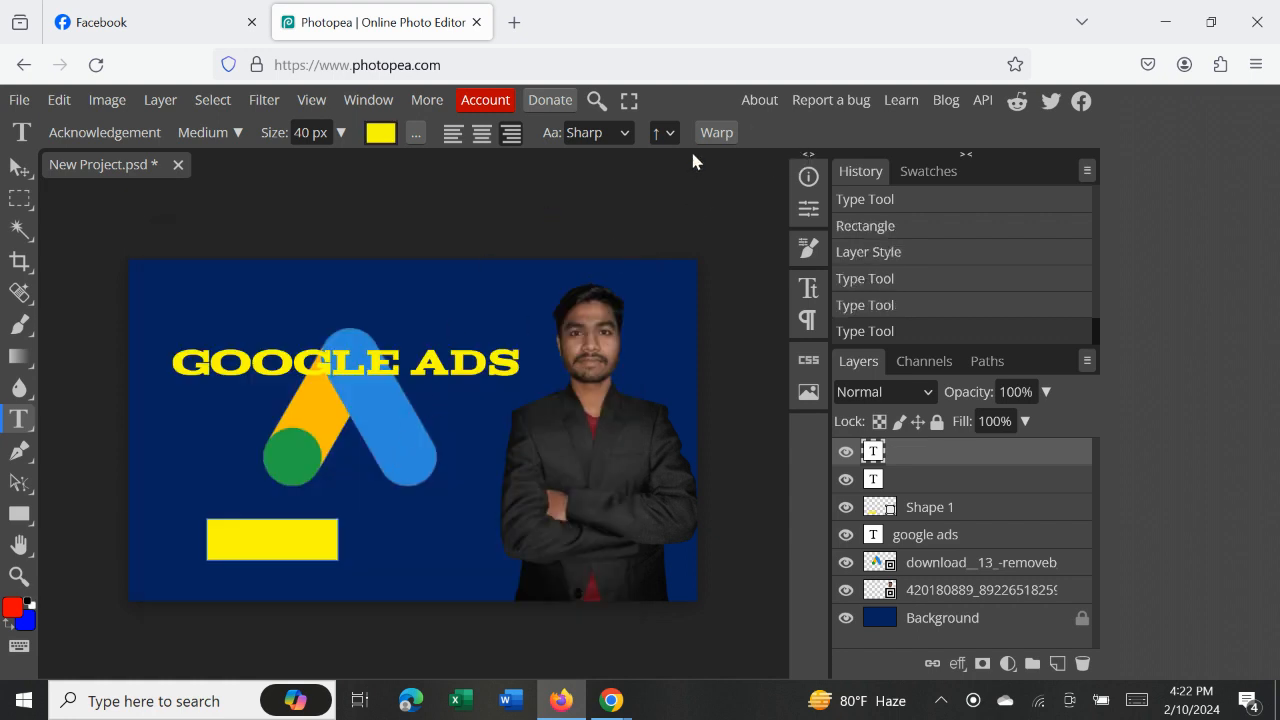
- Add the text SETUP on the yellow rectangle with the text colour set to red (ff0000)
click(278, 537)
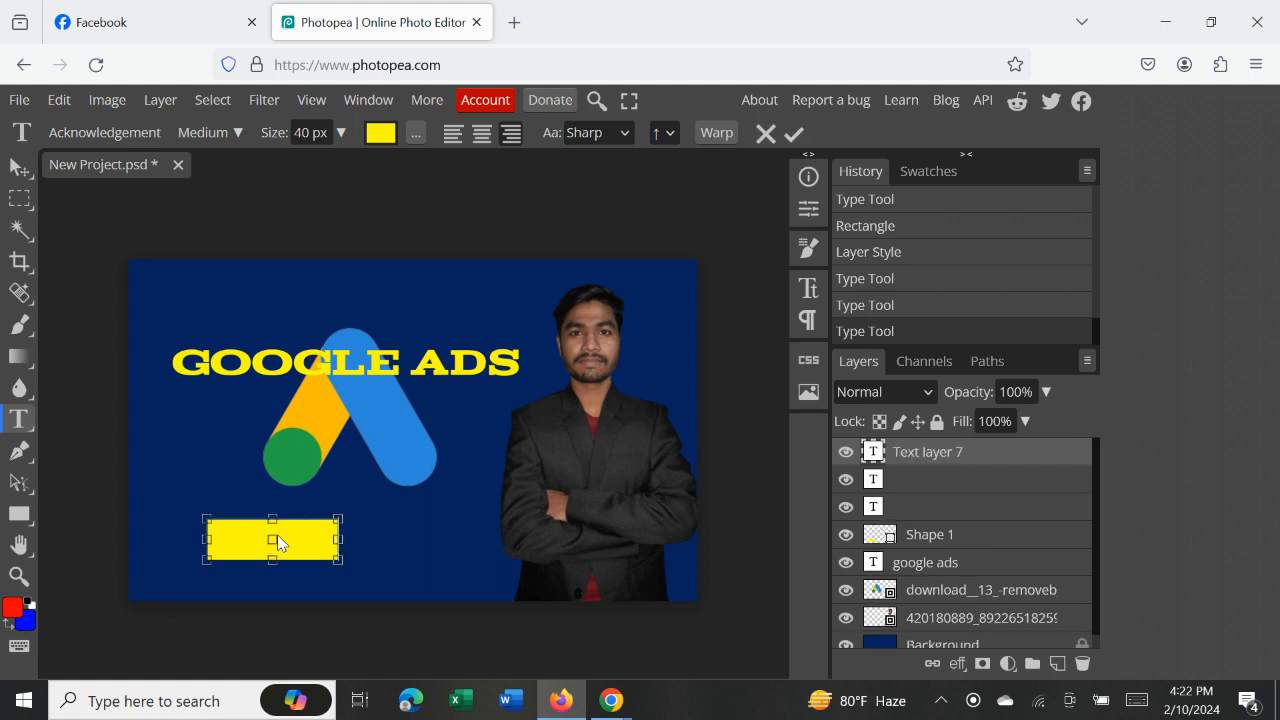
click(379, 134)
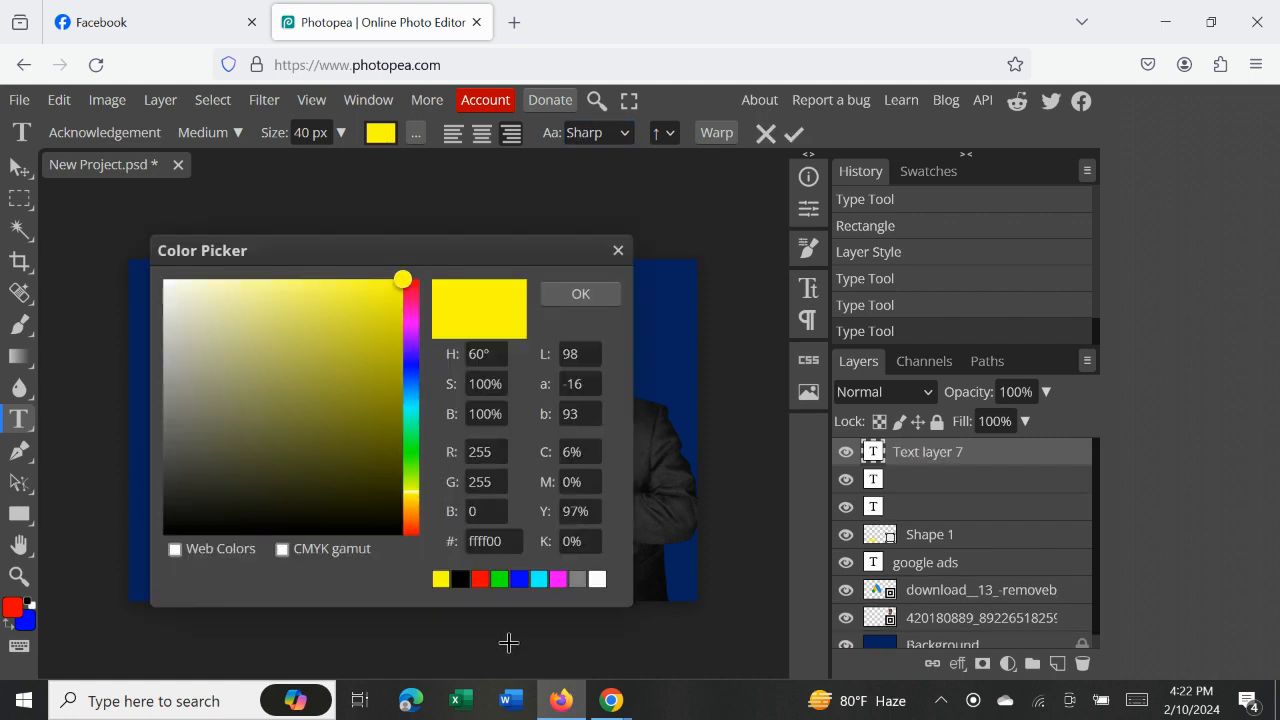
click(481, 579)
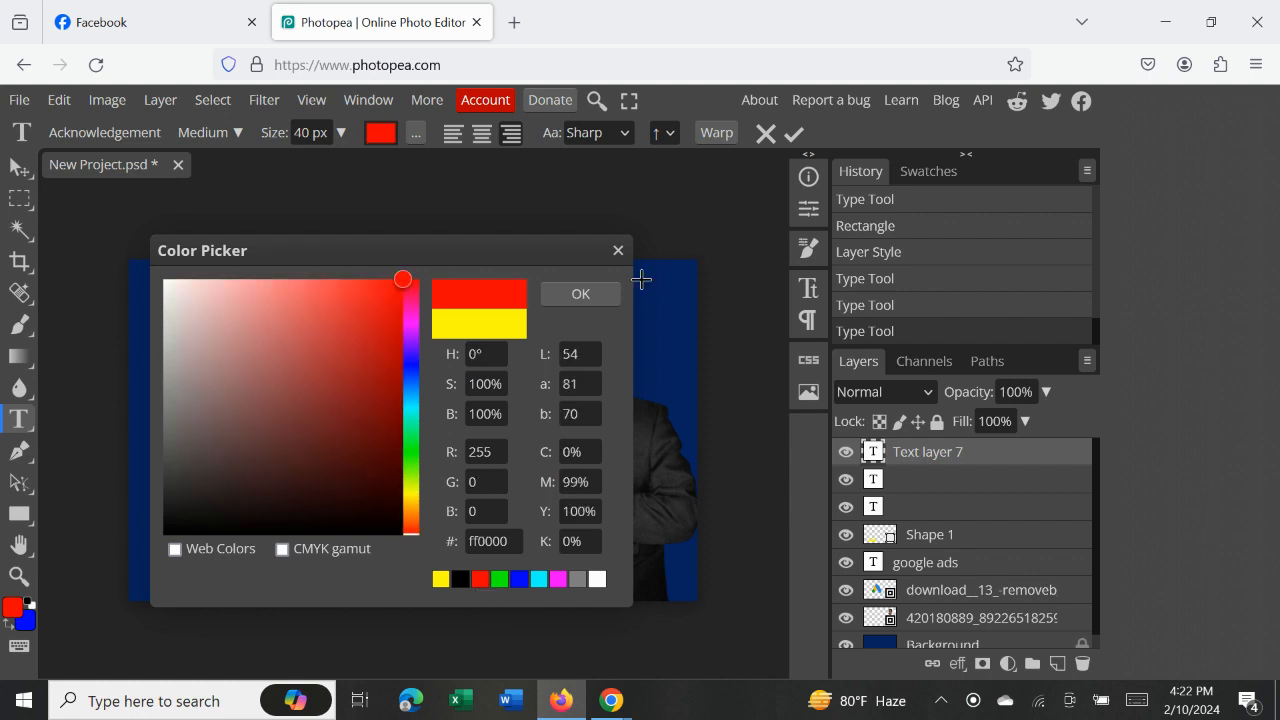
click(600, 294)
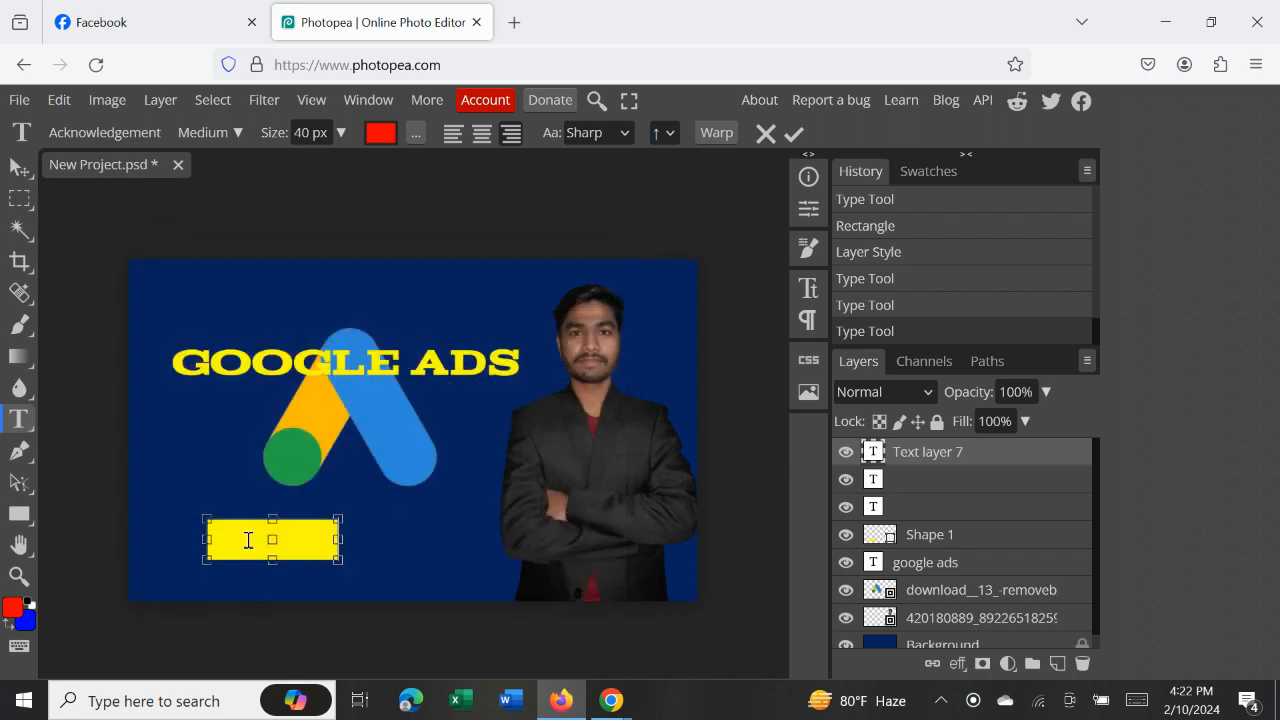
text(ETUP)
- Adjust the SETUP text box so the word sits centred on the yellow rectangle, and commit the text
drag(297, 600, 279, 617)
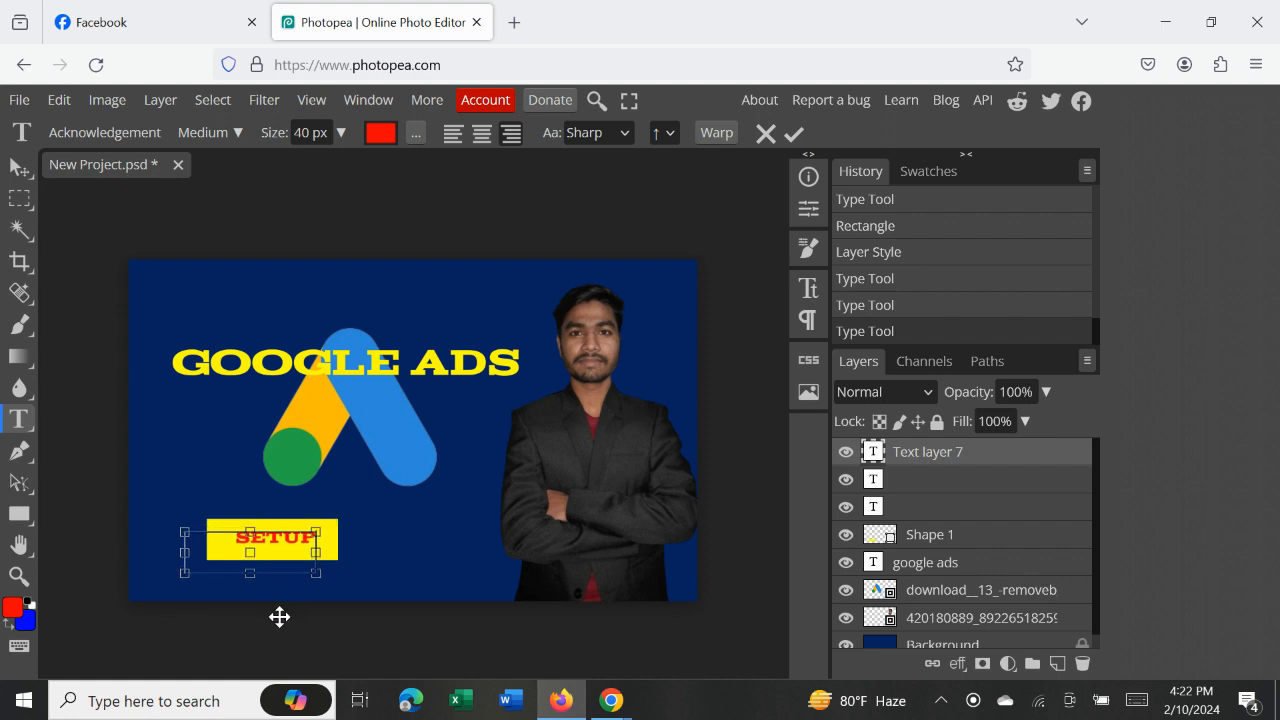
mouse_move(316, 573)
mouse_down()
mouse_move(345, 582)
mouse_move(331, 586)
mouse_up()
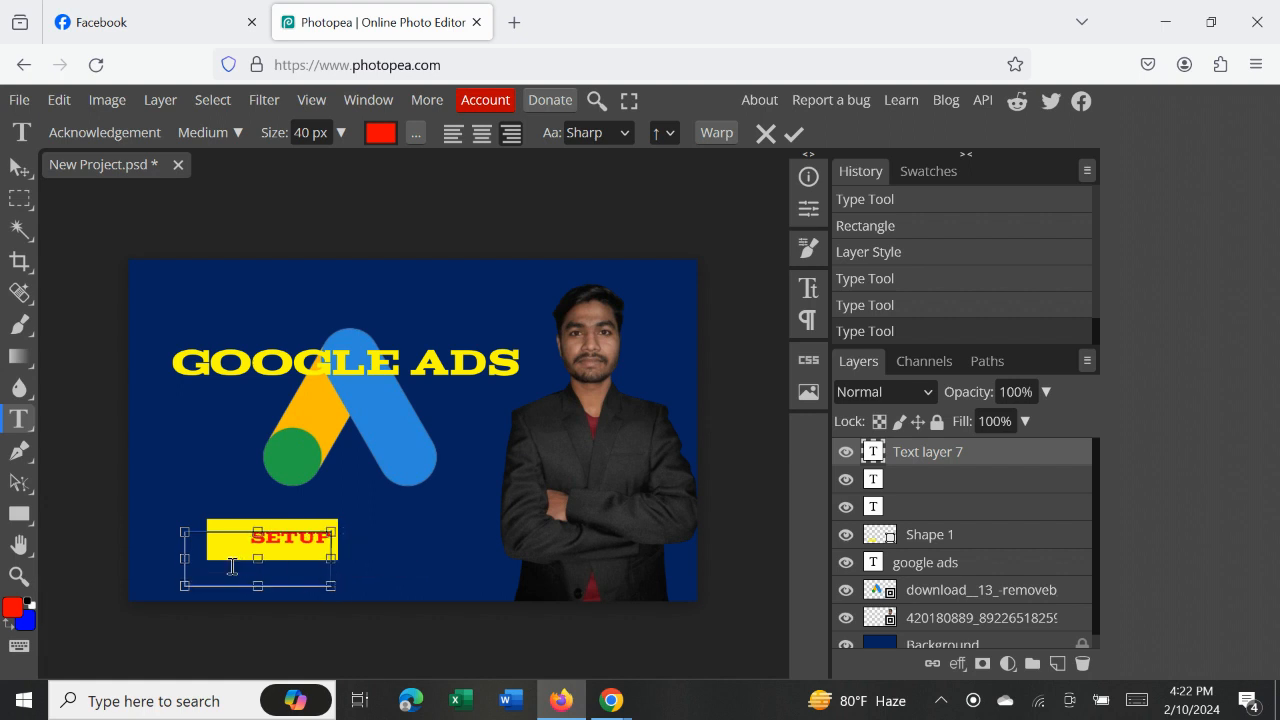
drag(181, 558, 153, 558)
drag(377, 586, 360, 590)
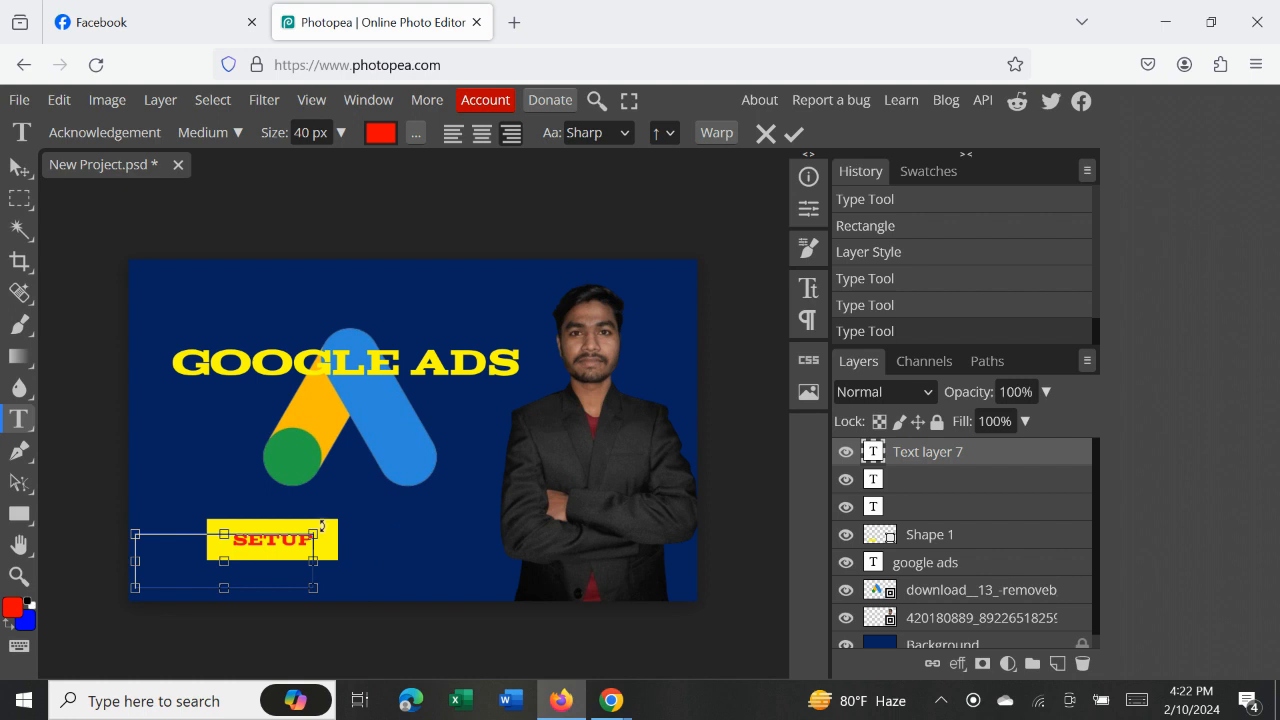
click(793, 134)
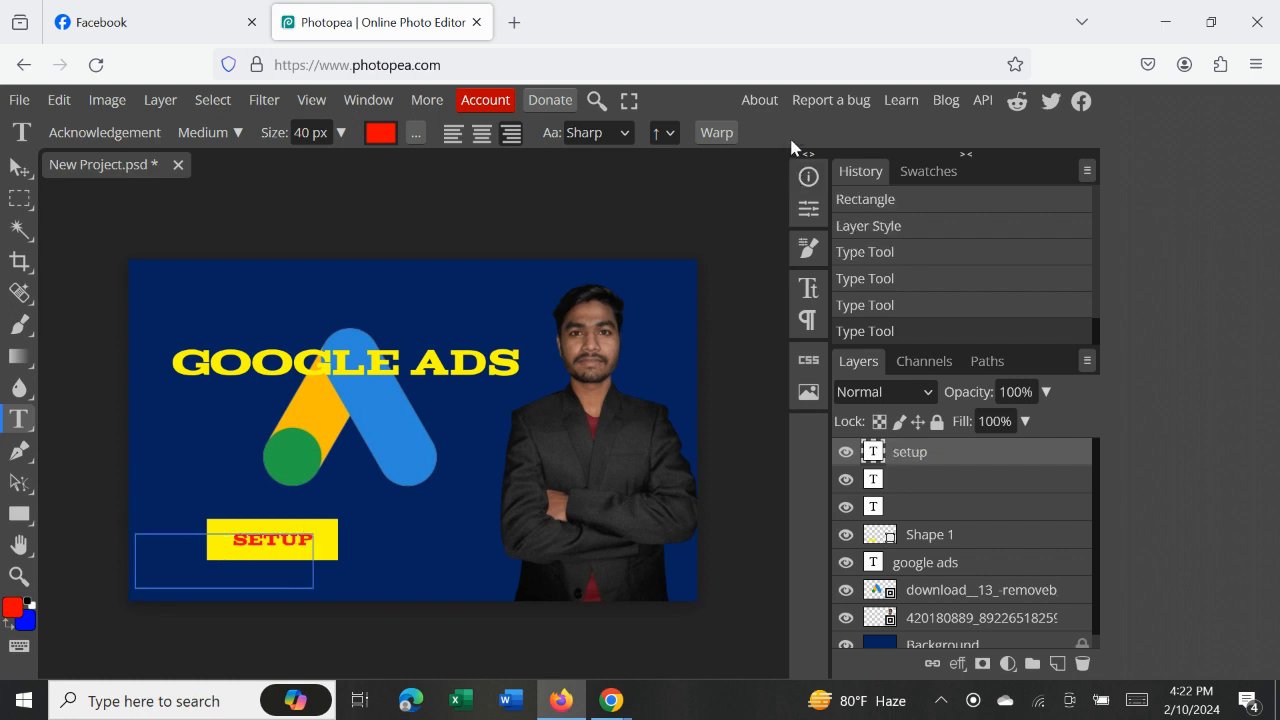
click(461, 491)
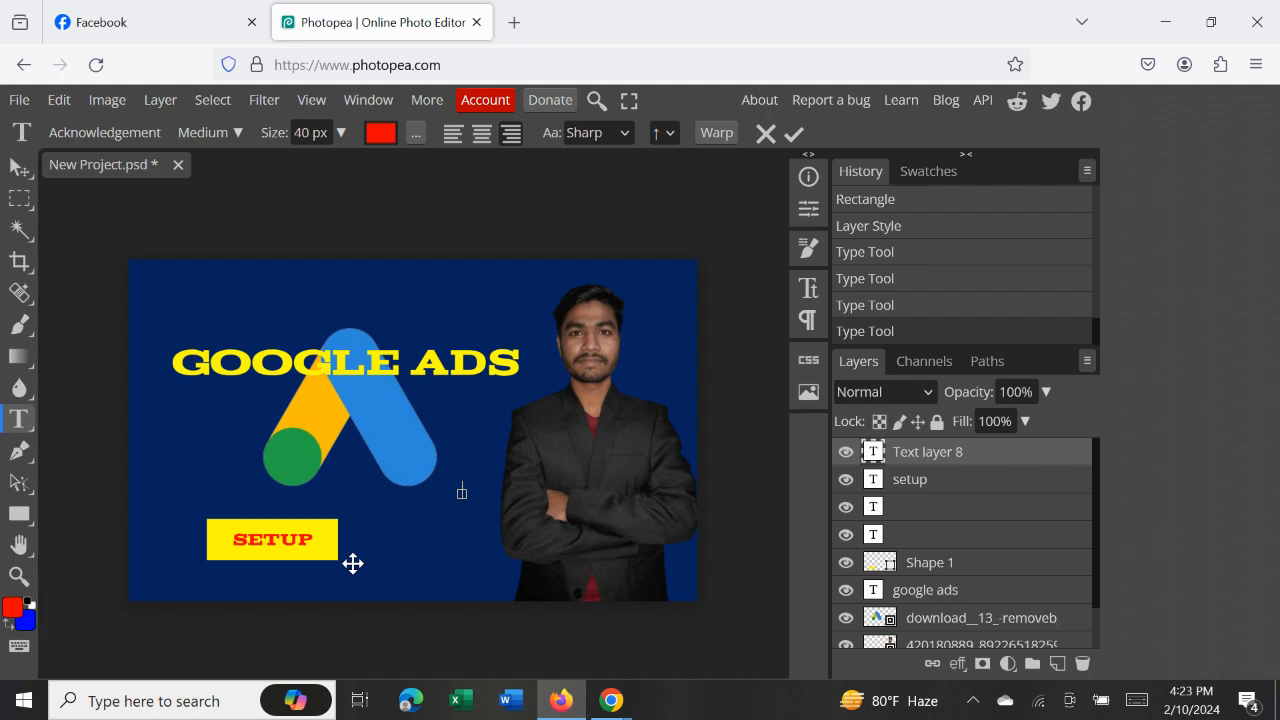
click(895, 509)
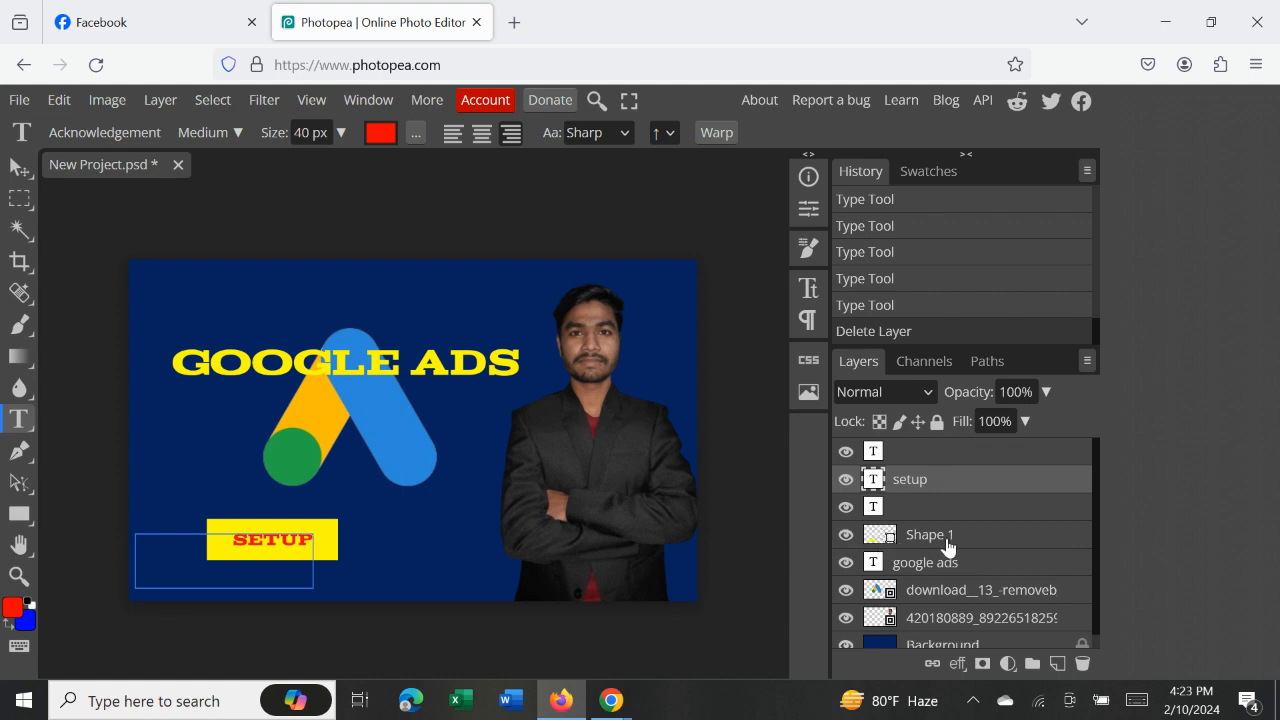
- Move the yellow rectangle of Shape 1 left, towards the lower-left corner of the canvas
click(886, 541)
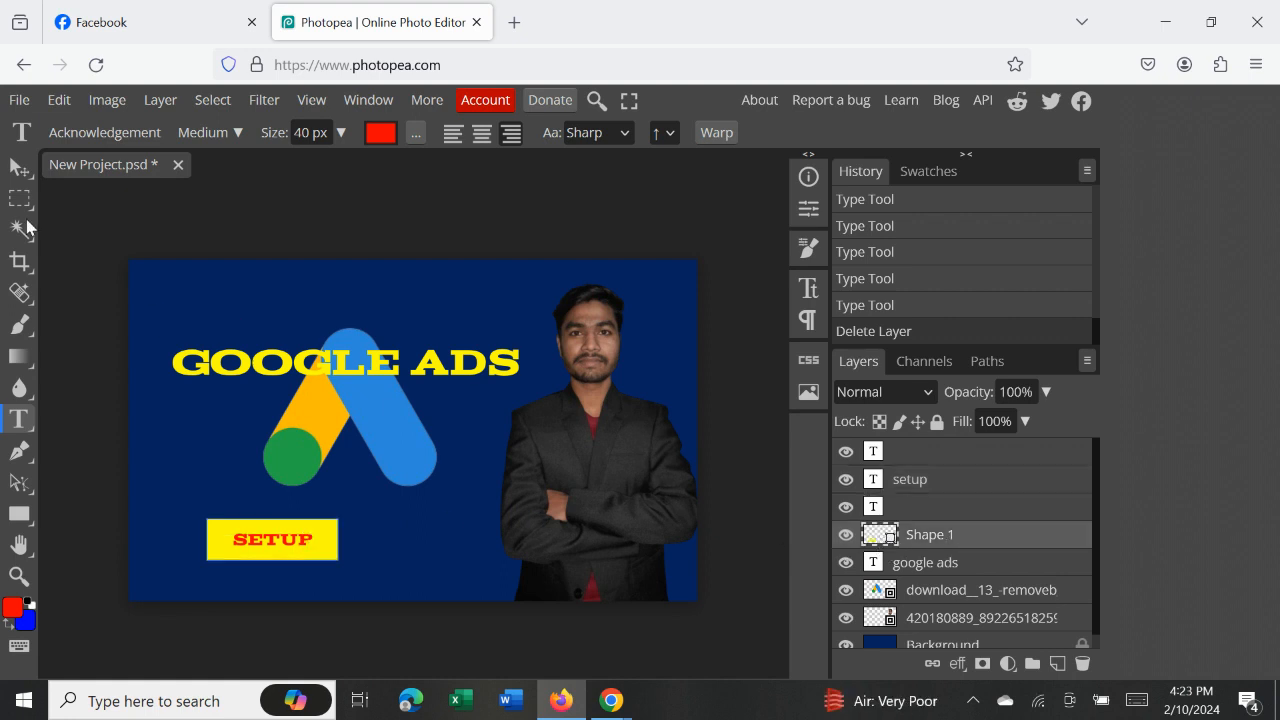
click(18, 168)
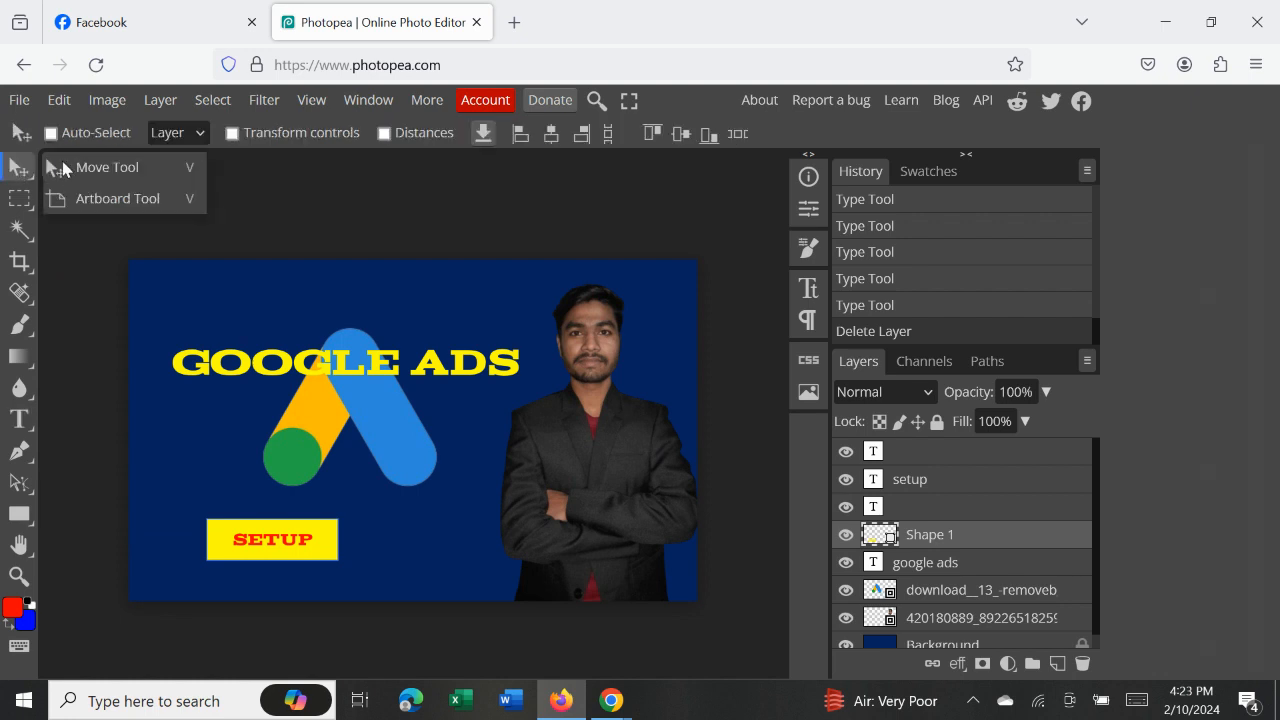
click(112, 167)
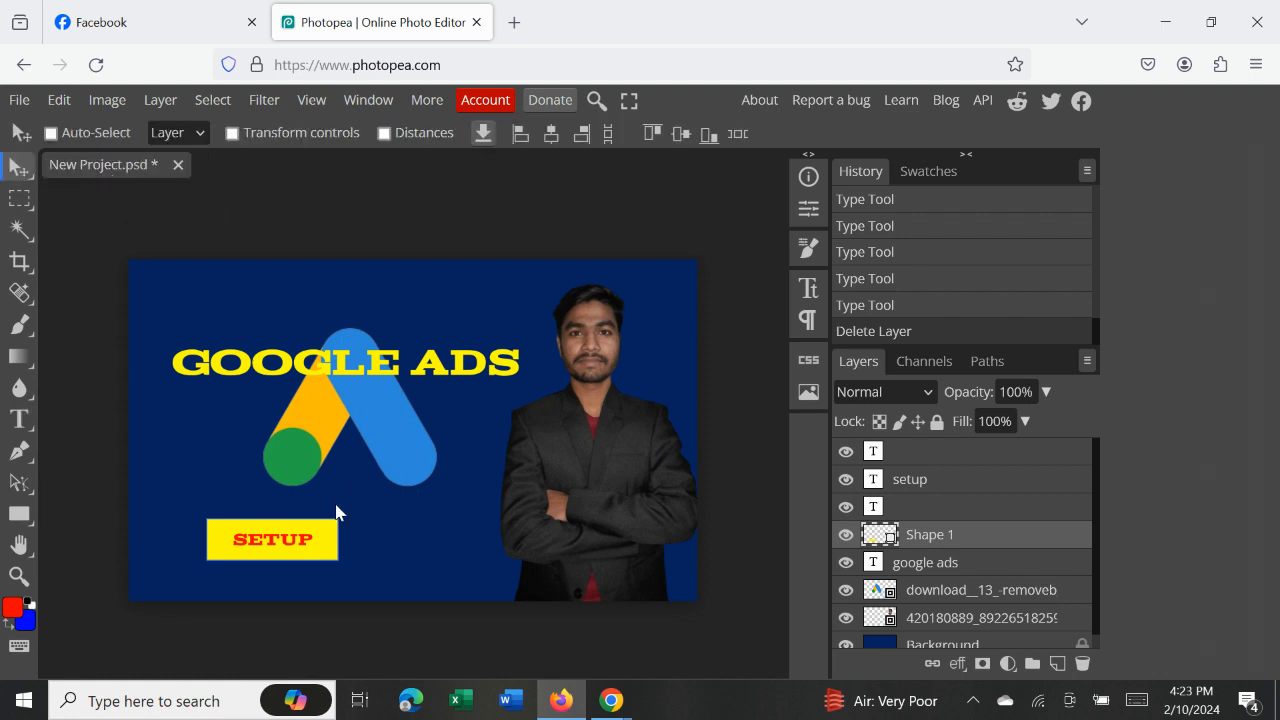
drag(320, 538, 272, 544)
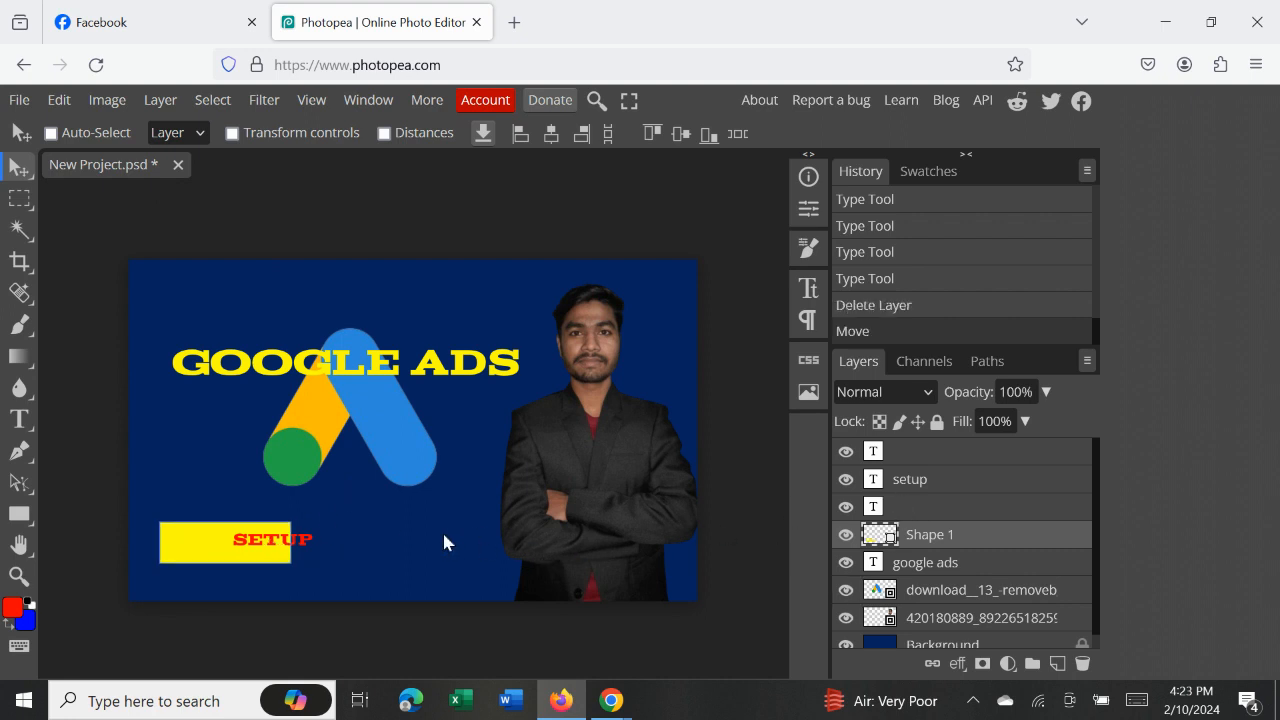
- Move the setup text layer left so that SETUP is centred on the shifted yellow rectangle again
click(882, 482)
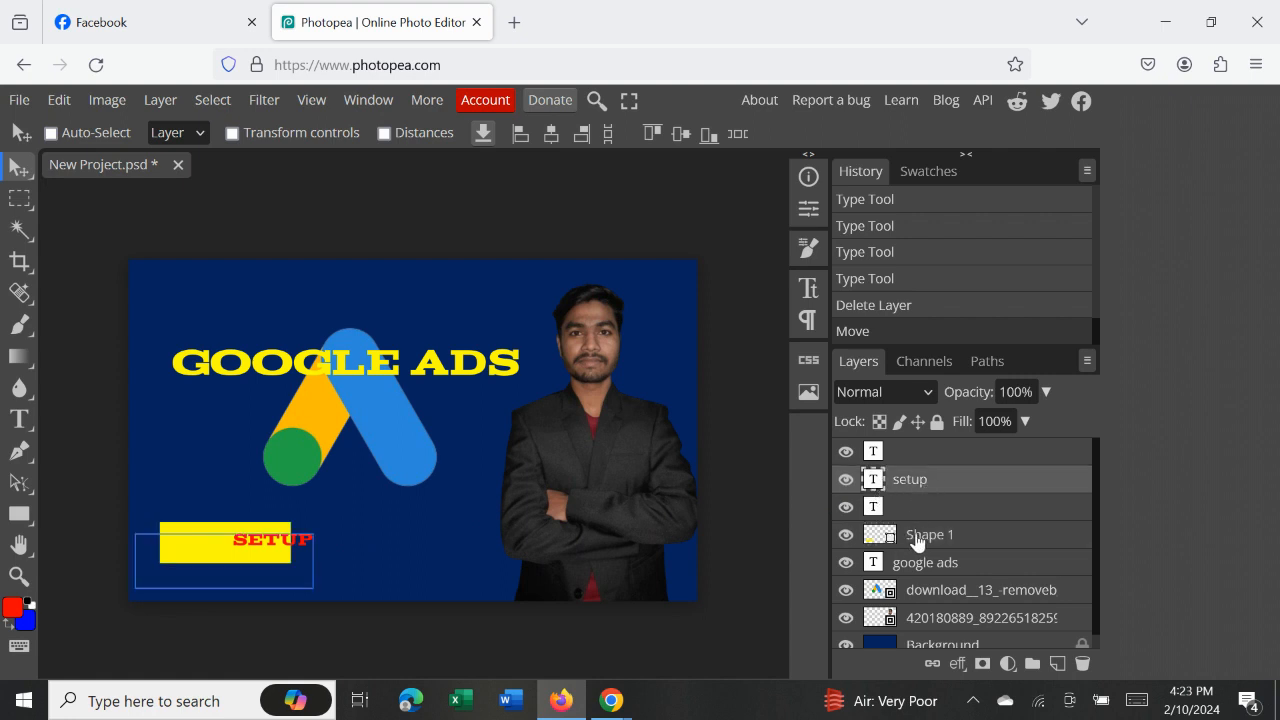
click(882, 540)
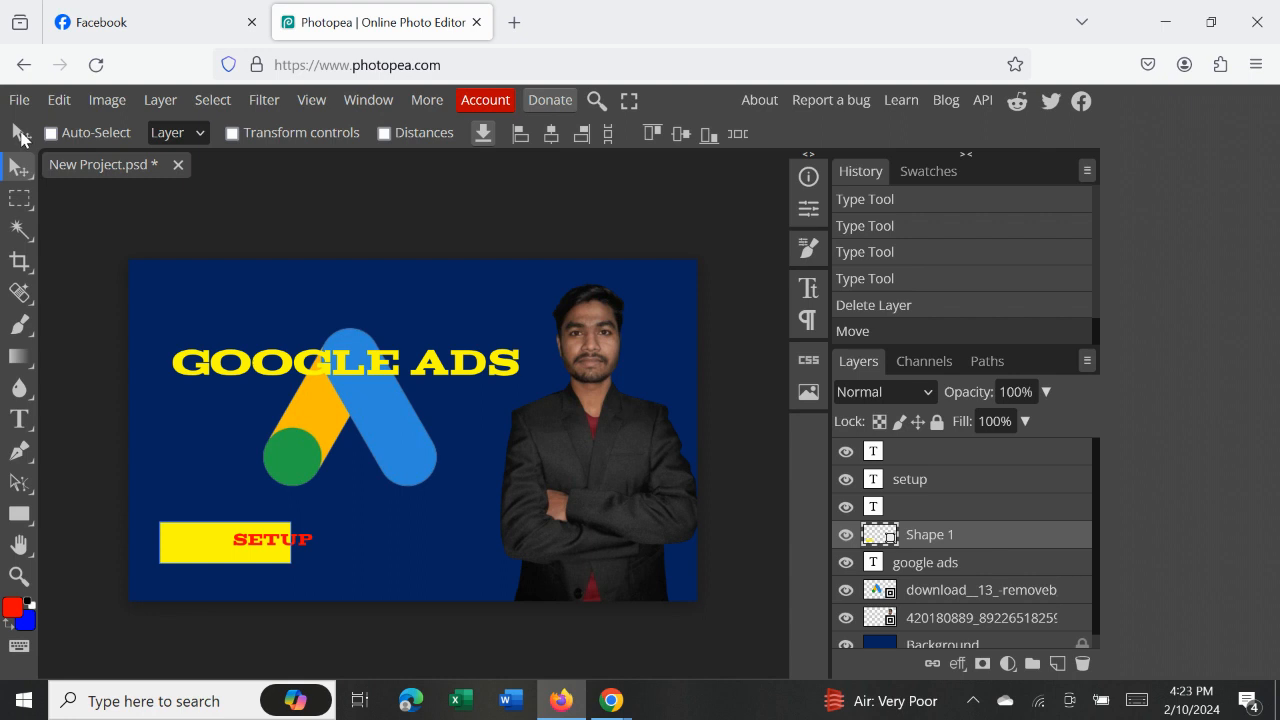
right_click(19, 167)
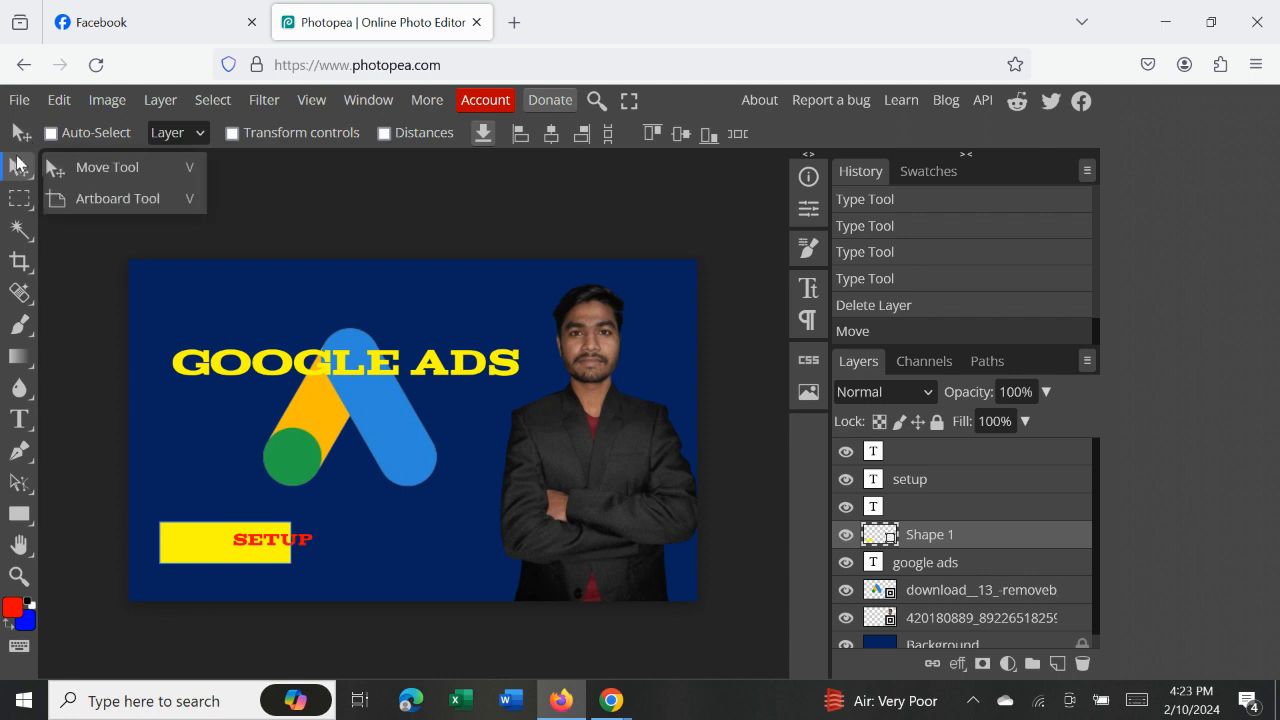
click(102, 176)
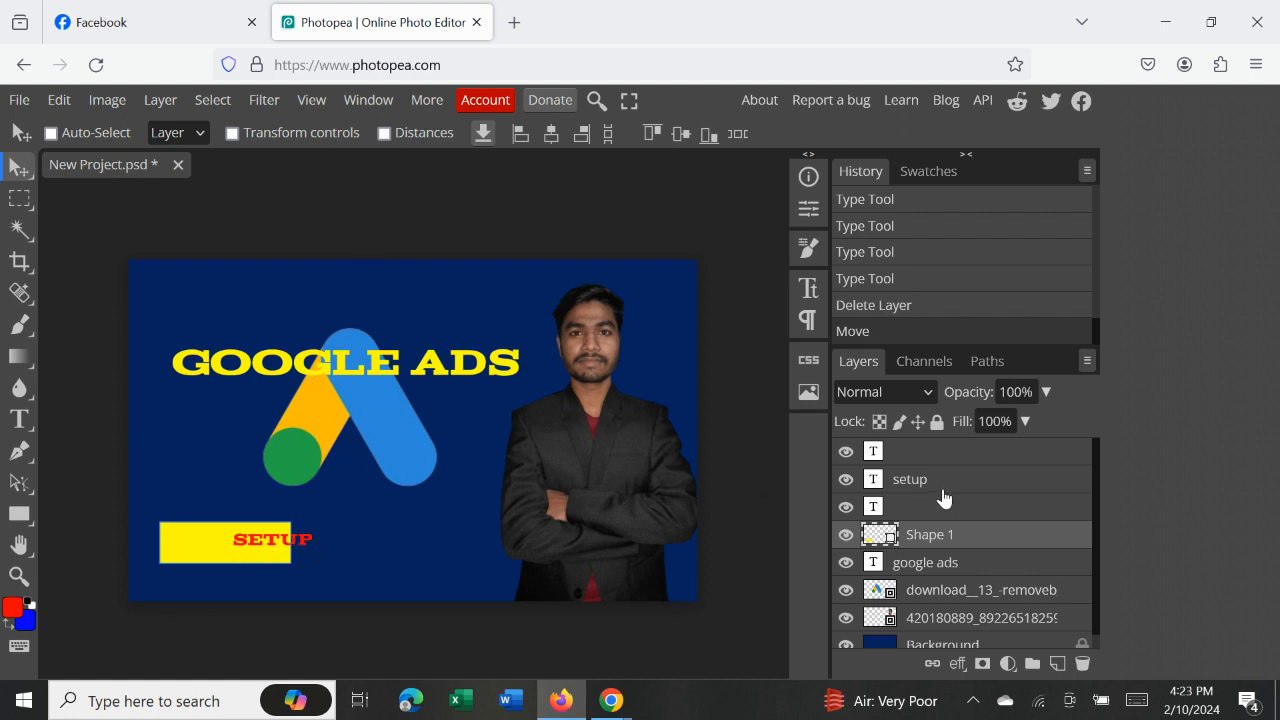
click(914, 485)
drag(300, 543, 253, 548)
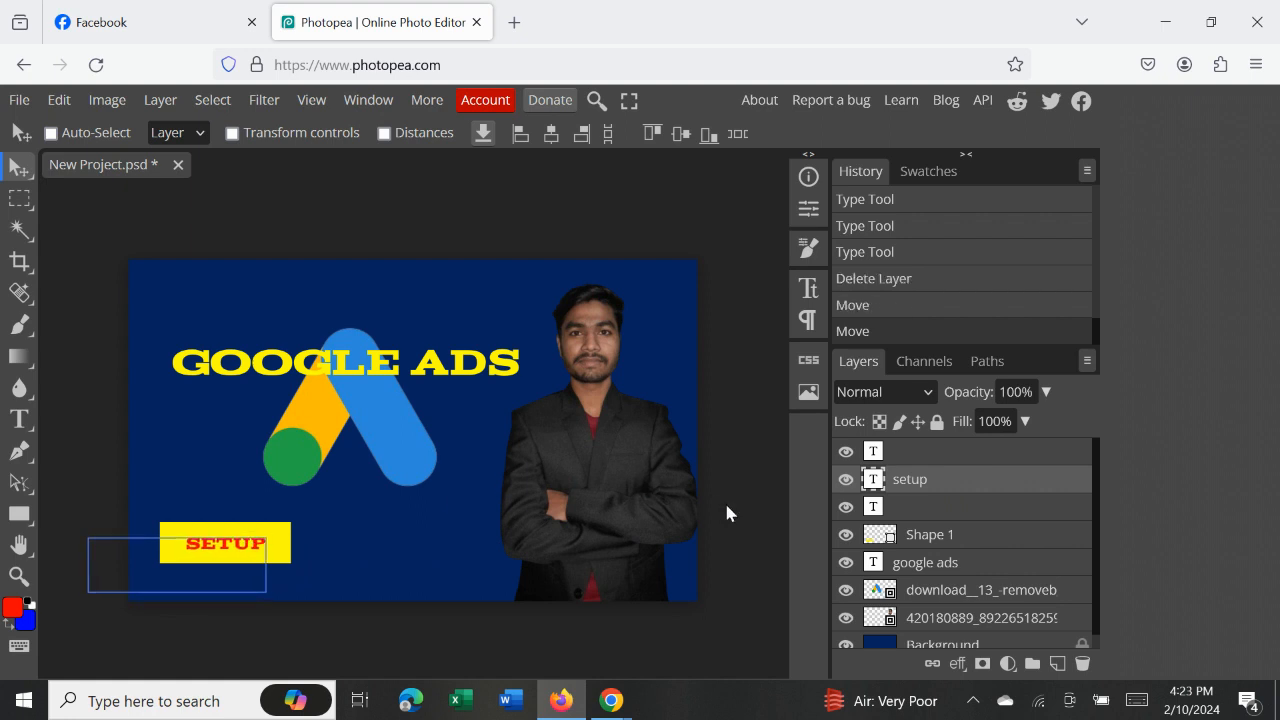
- Draw a second yellow rectangle of about the same size to the right of the SETUP label
right_click(19, 513)
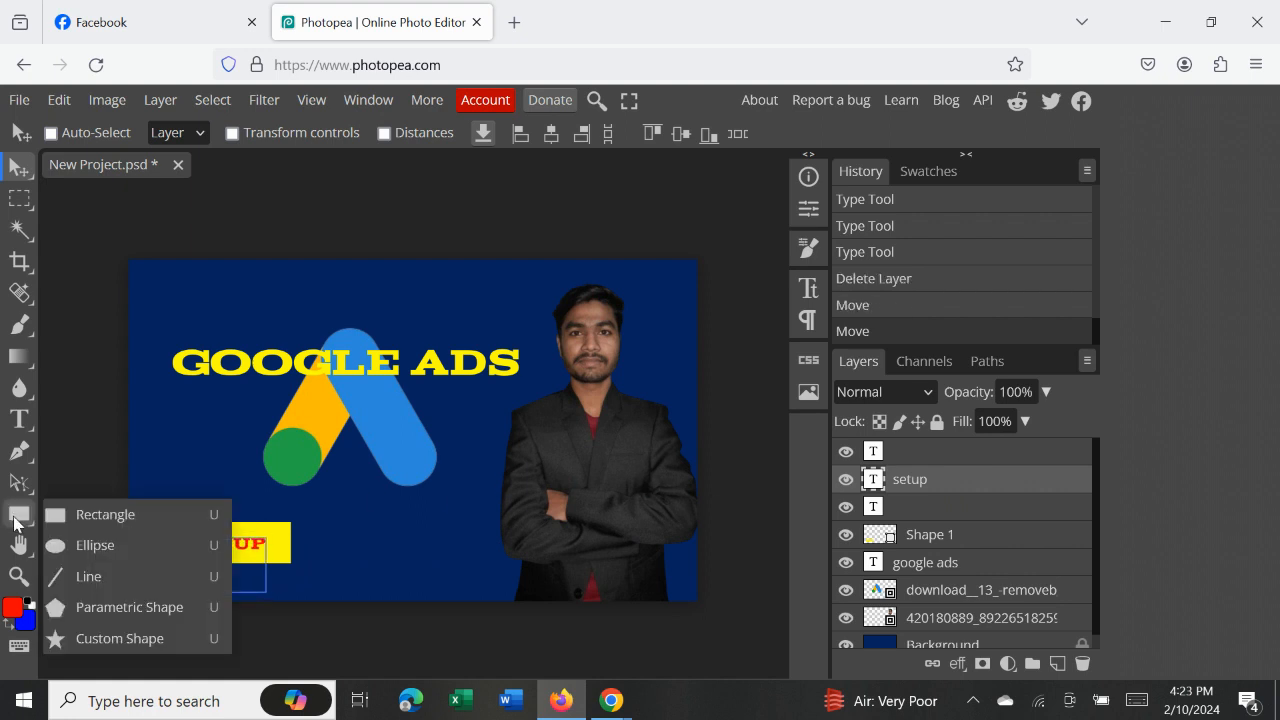
click(99, 515)
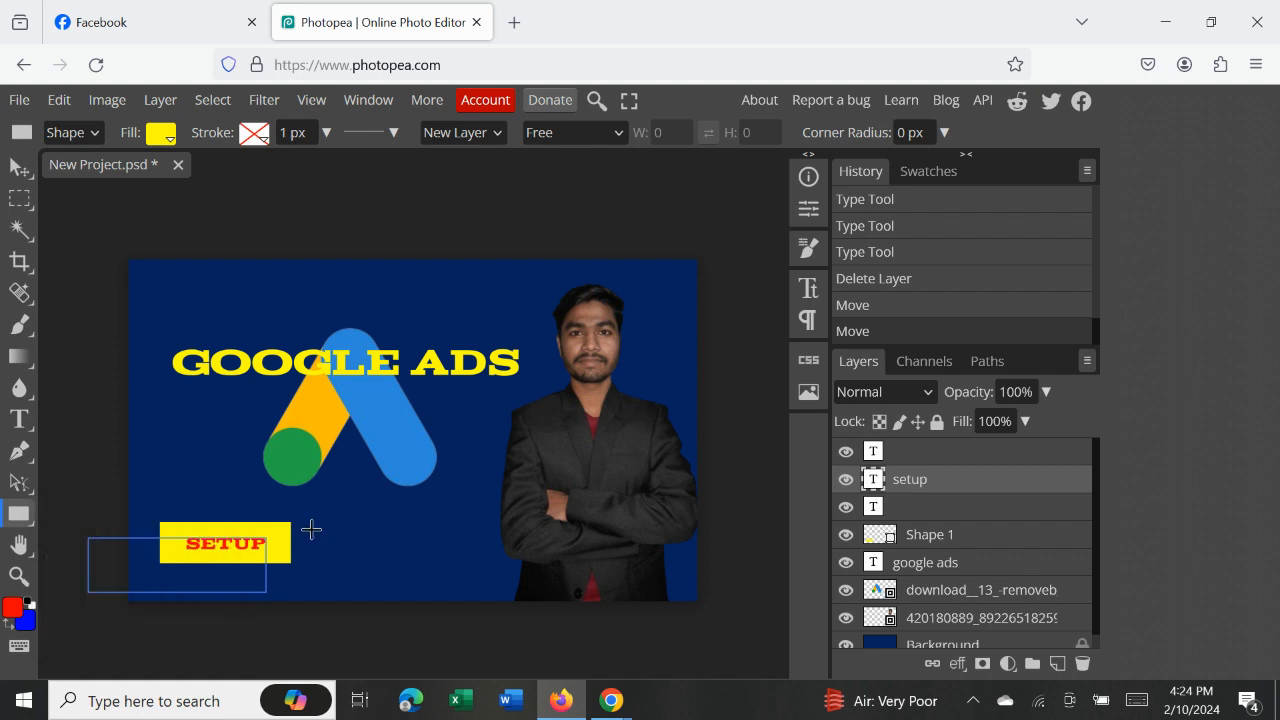
drag(314, 525, 440, 568)
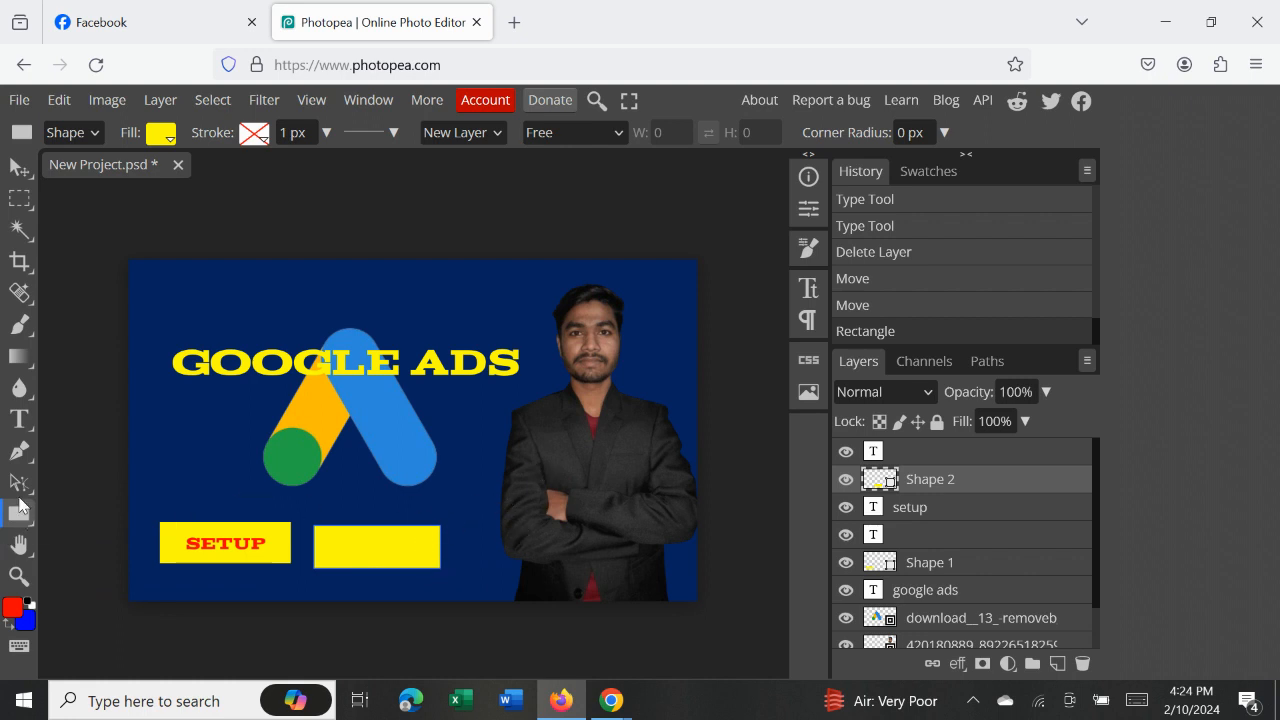
- Add the red 40 px text ADS to the second yellow rectangle, centre it there and commit it
click(19, 419)
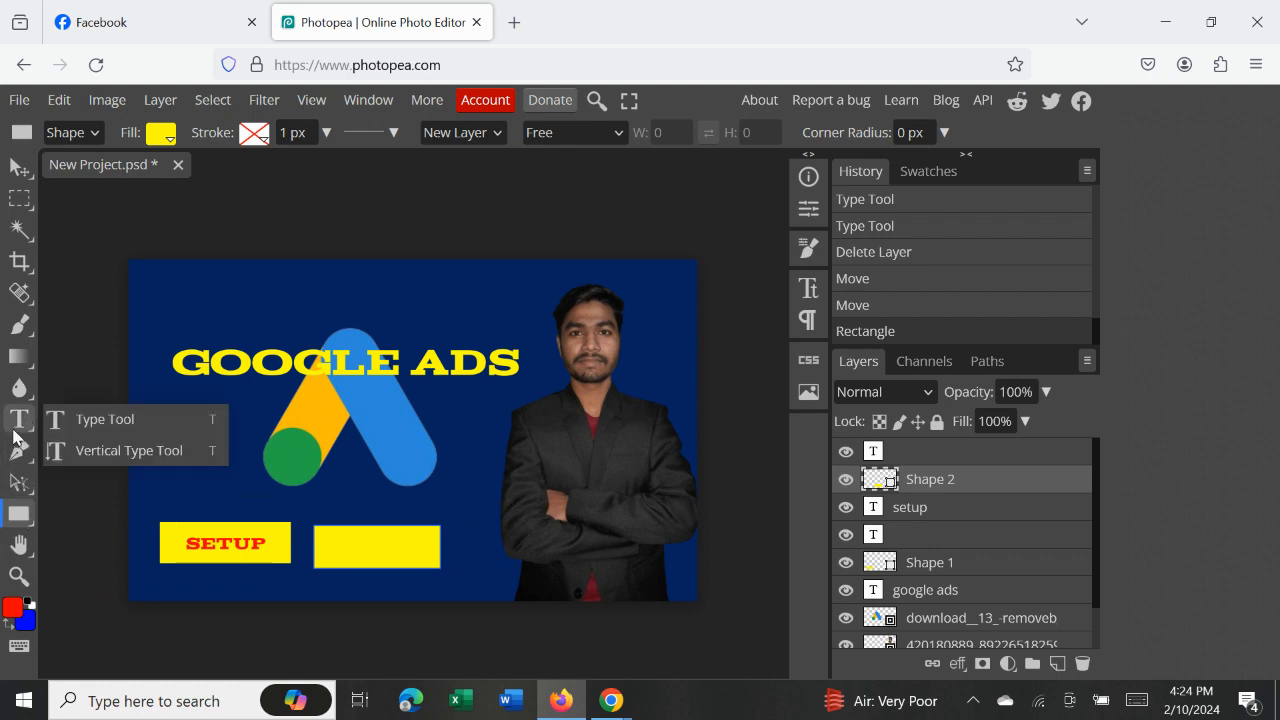
click(83, 421)
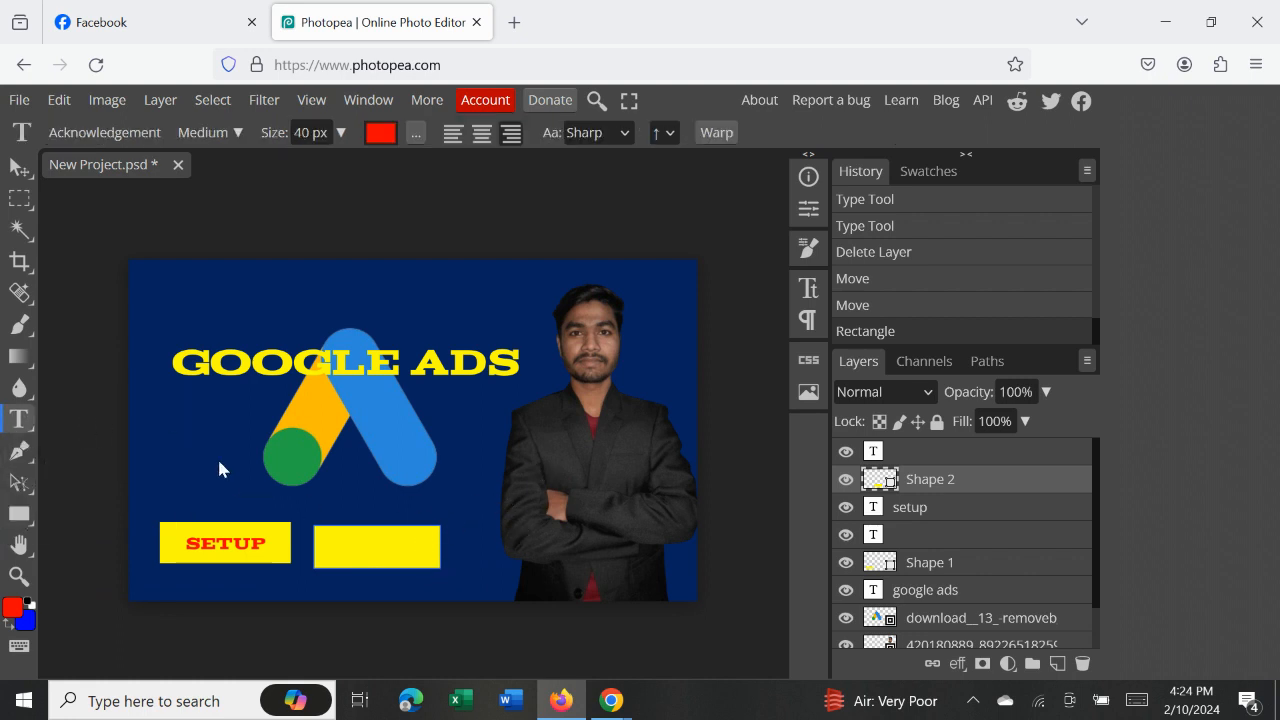
click(342, 555)
text(ADS)
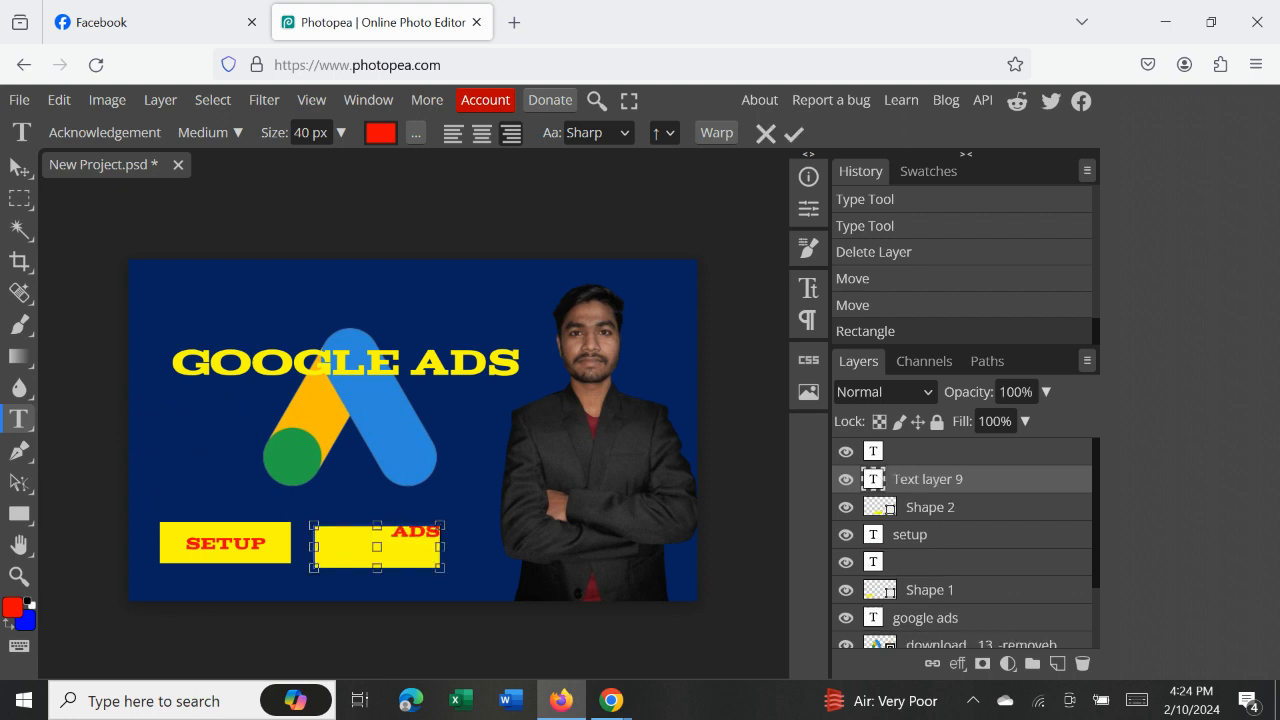
drag(429, 611, 397, 626)
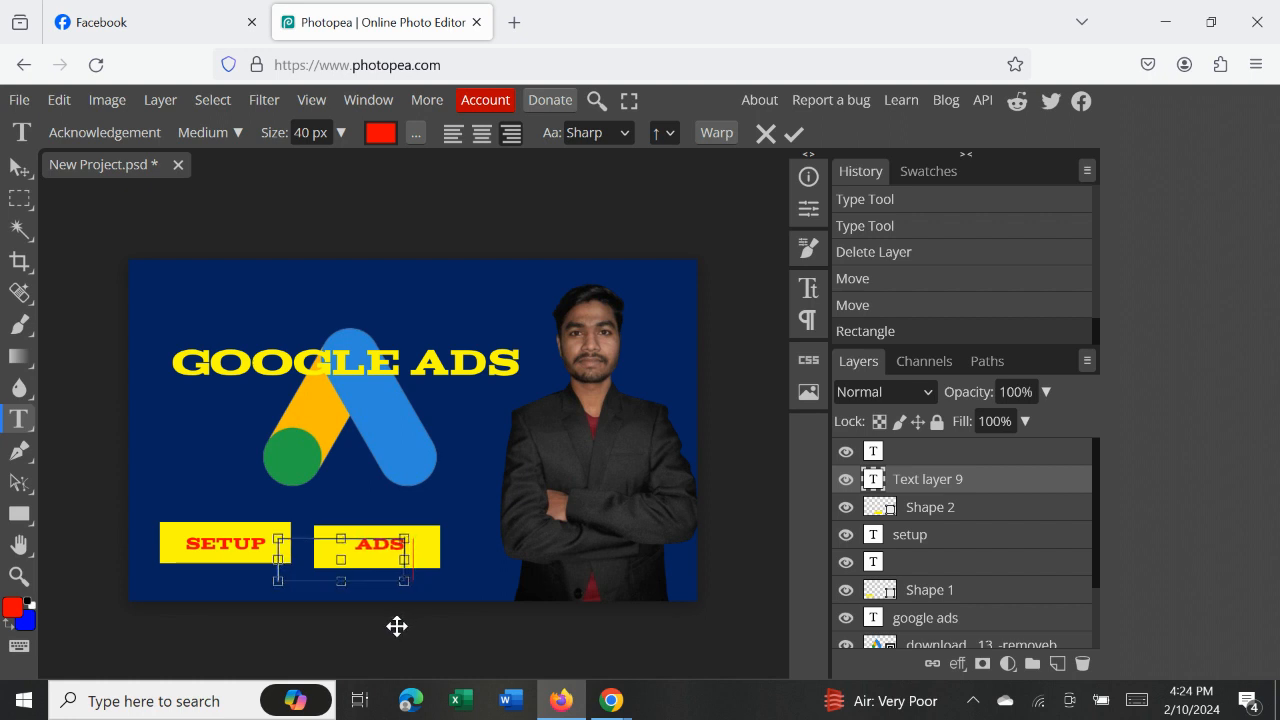
click(794, 134)
click(734, 507)
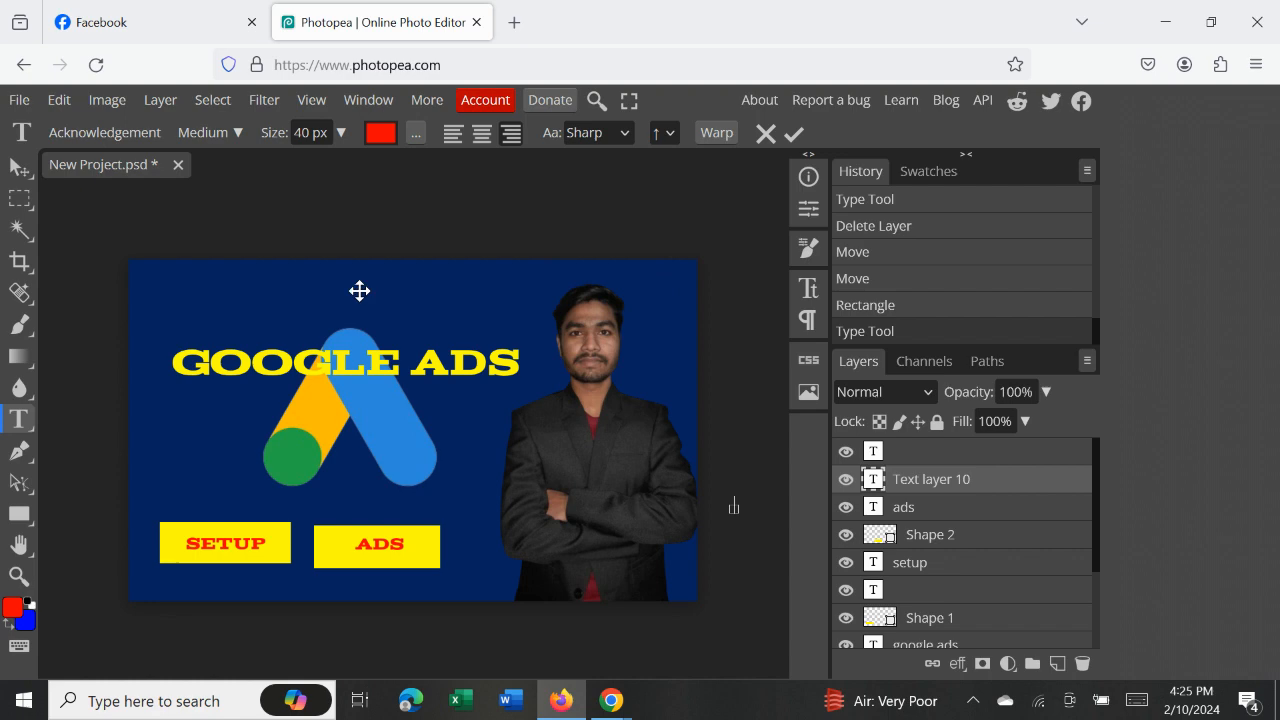
mouse_move(612, 707)
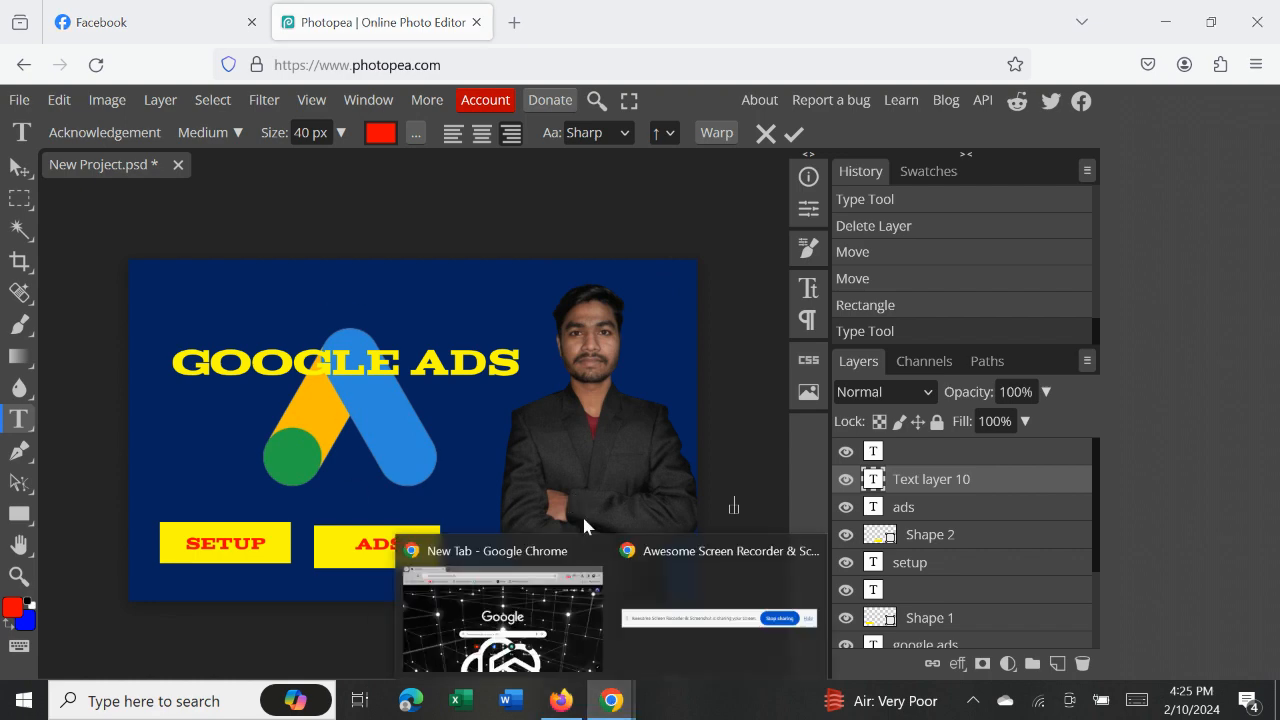
click(563, 627)
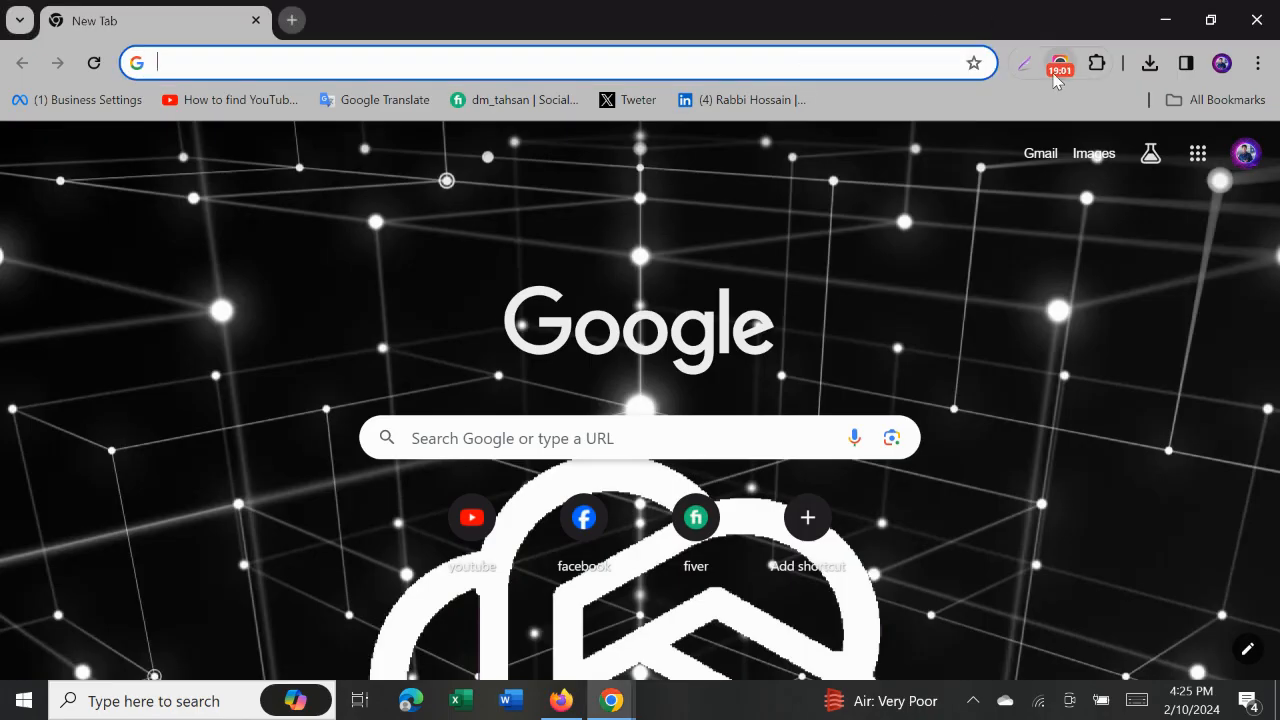